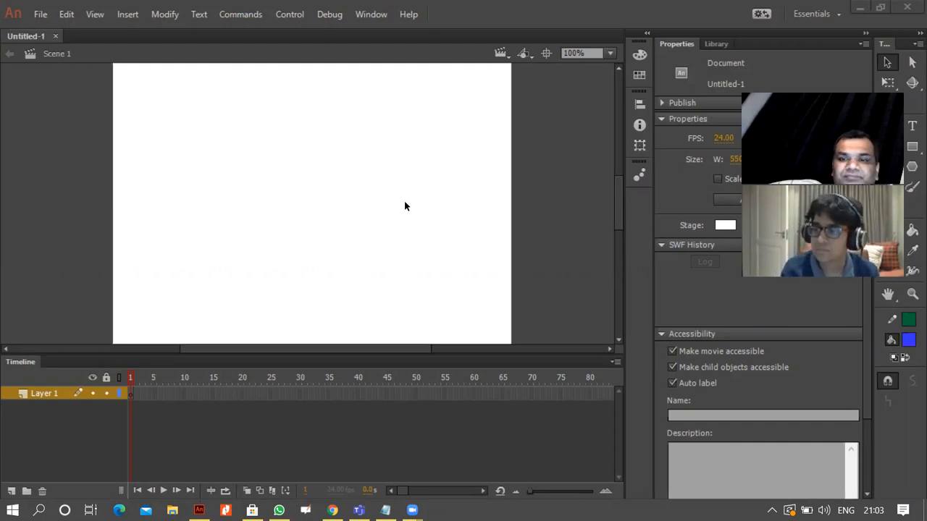
# Draw a small blue circle near the stage's upper-left corner with the Oval tool
pyautogui.press('a')
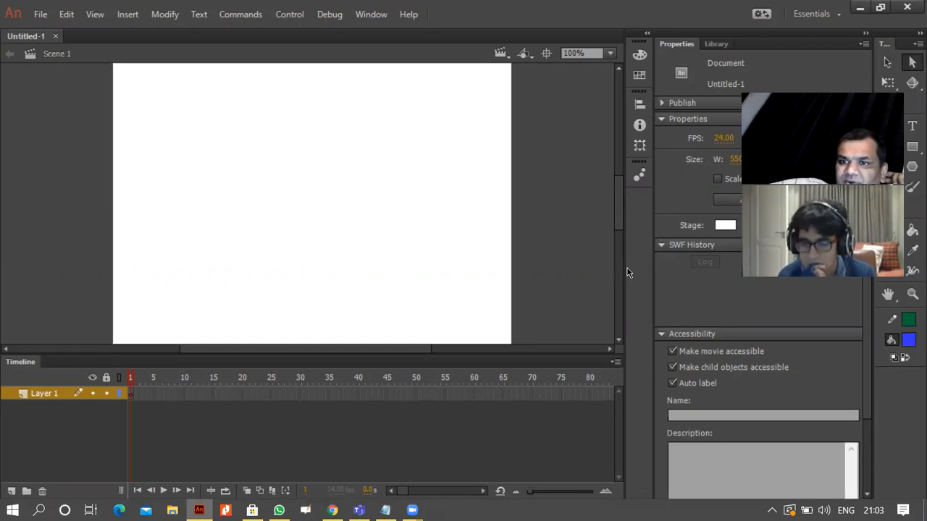
pyautogui.click(888, 168)
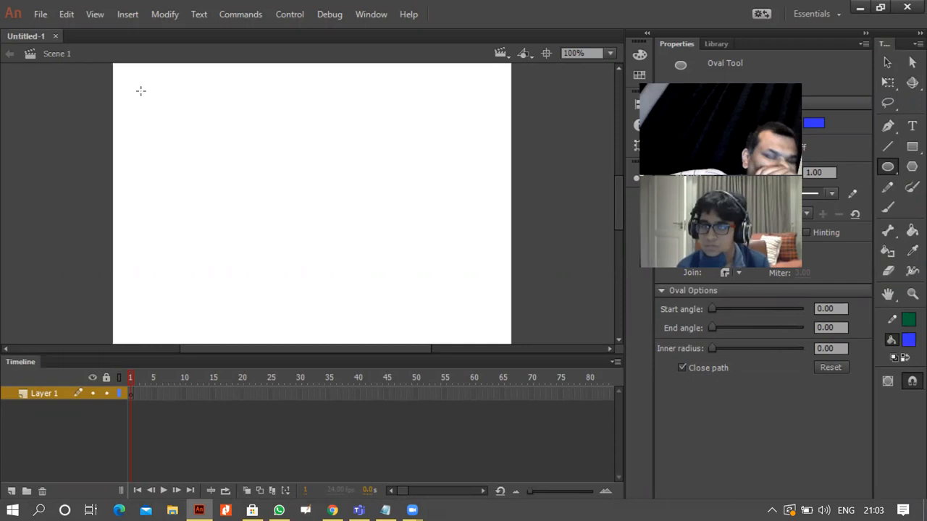
pyautogui.moveTo(140, 92); pyautogui.dragTo(184, 135)
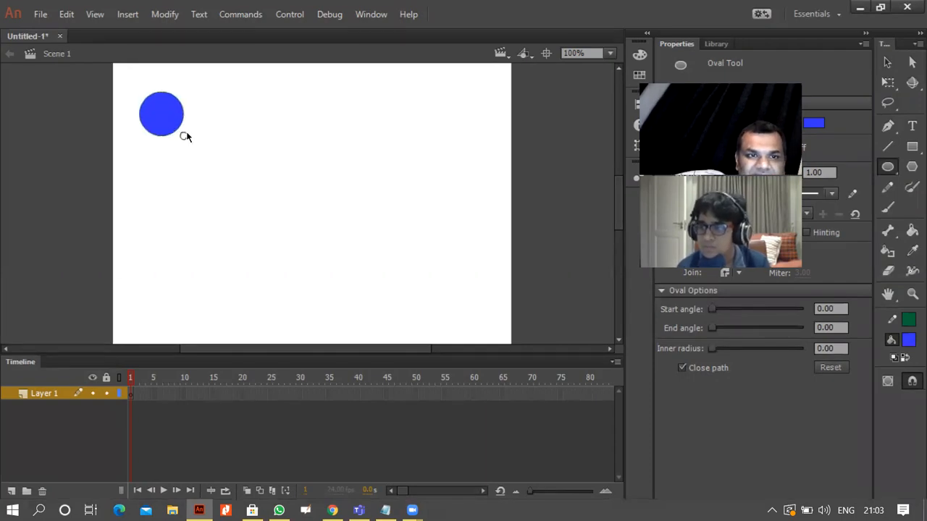
pyautogui.click(887, 62)
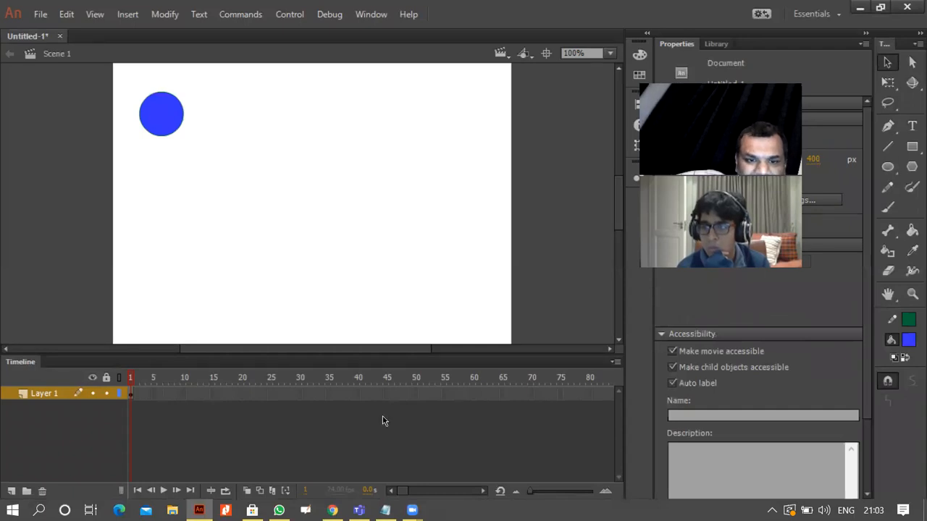
# Insert a keyframe at frame 60 of the circle's layer and create a classic tween from frame 1 to it
pyautogui.rightClick(474, 397)
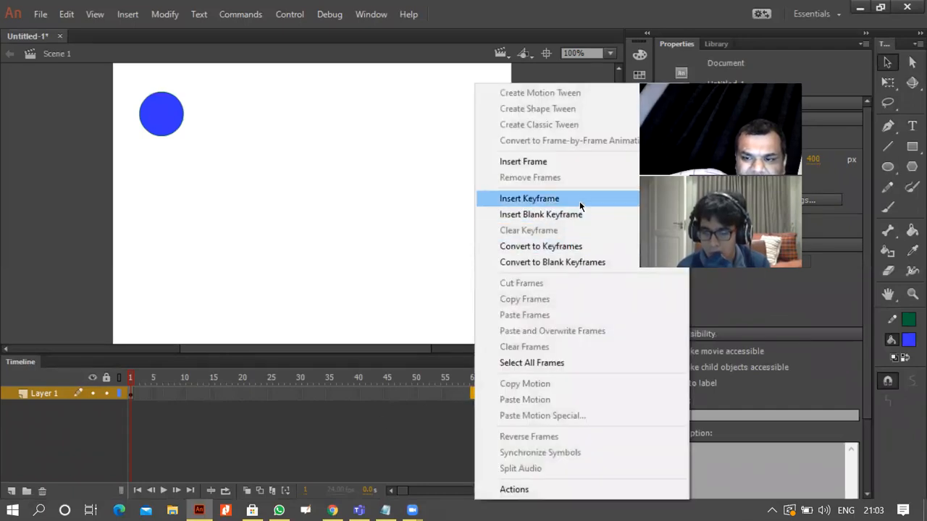
pyautogui.click(579, 202)
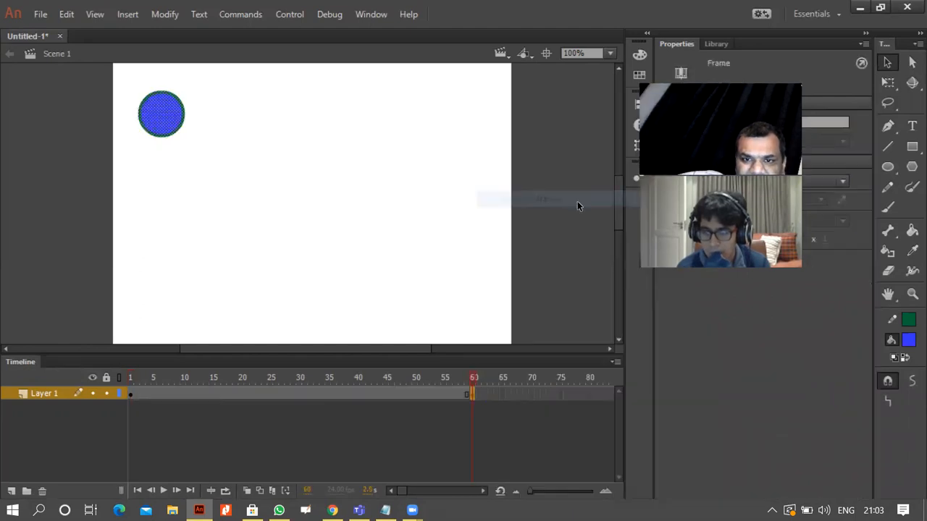
pyautogui.rightClick(471, 393)
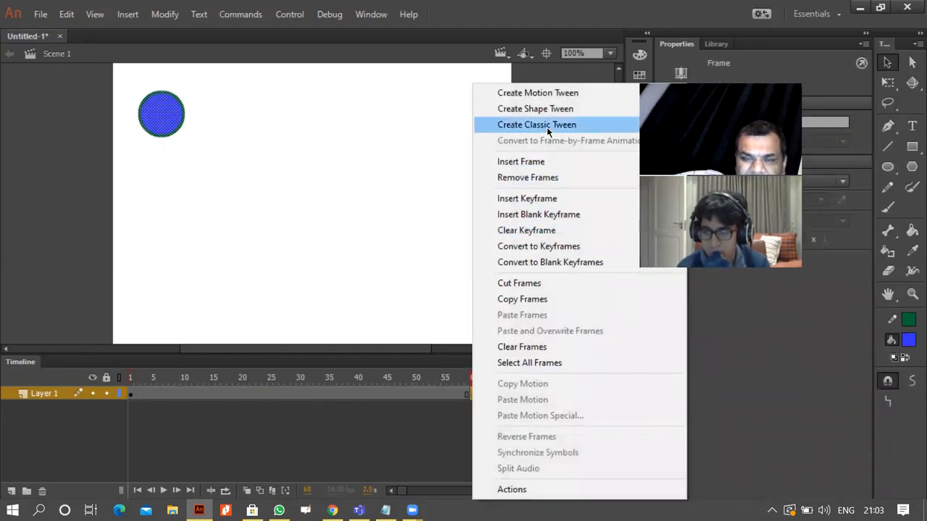
pyautogui.click(548, 128)
pyautogui.rightClick(467, 397)
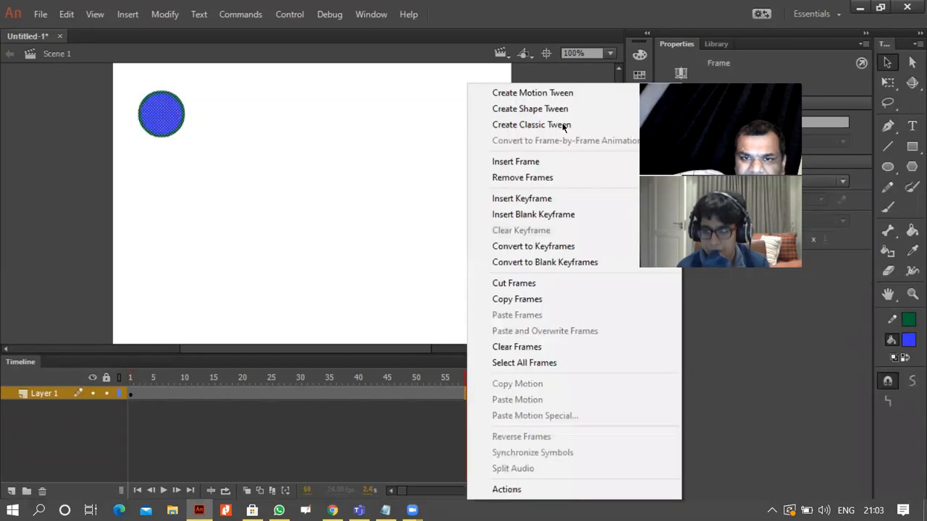
pyautogui.click(555, 124)
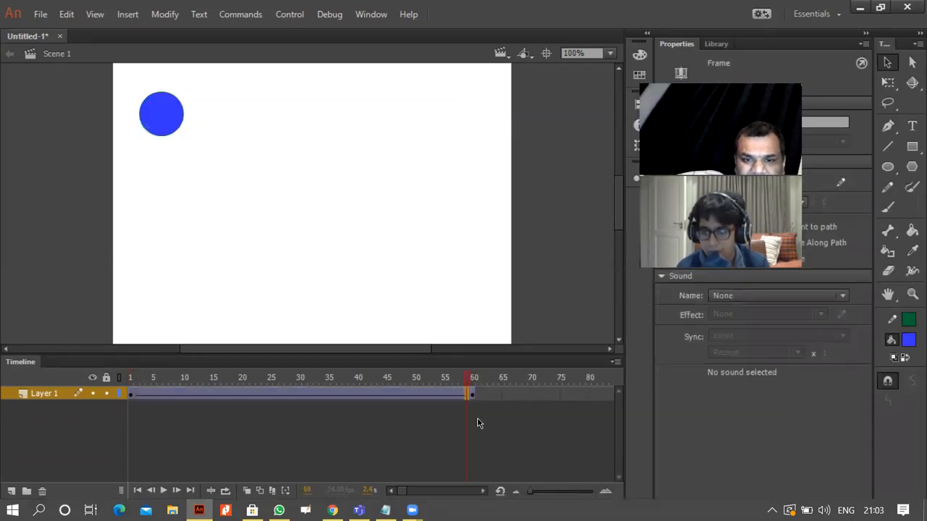
# Add a classic motion guide to Layer 1 and draw a curved path on it from the circle with the Pencil tool
pyautogui.click(471, 393)
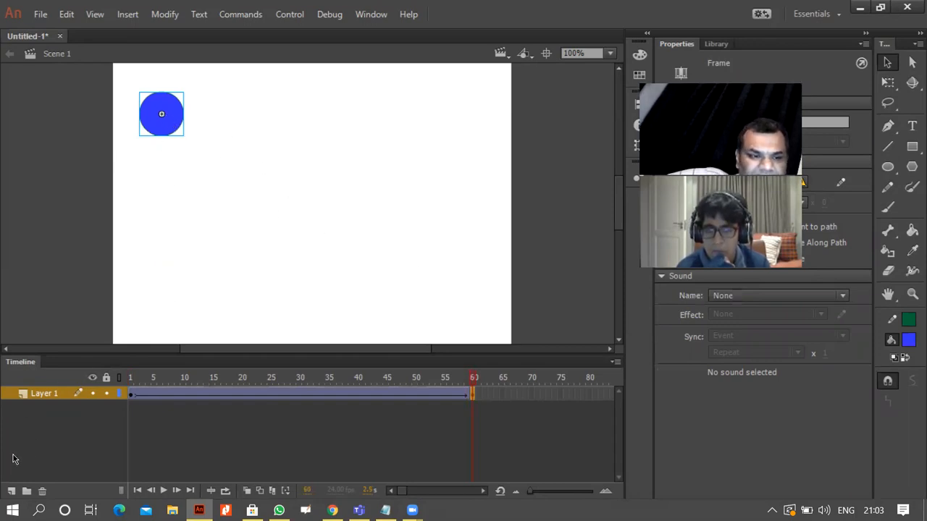
pyautogui.rightClick(42, 395)
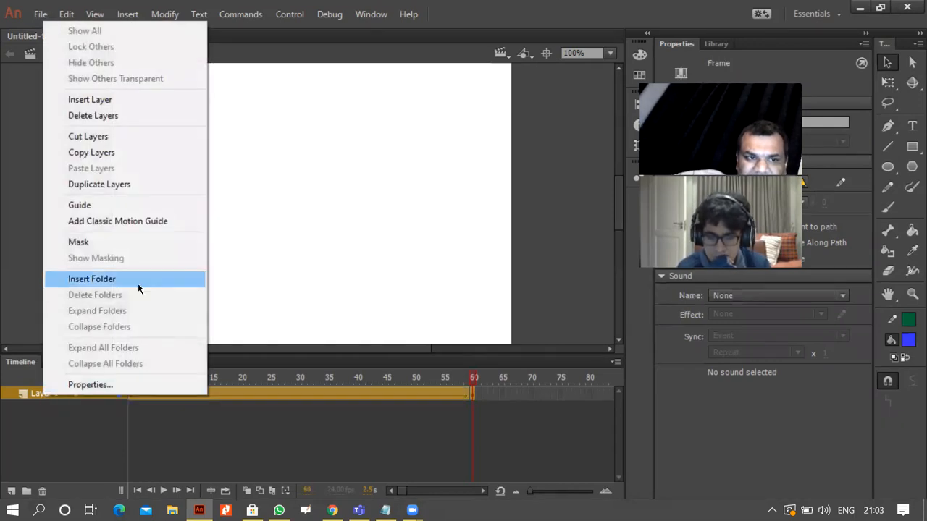
pyautogui.click(135, 224)
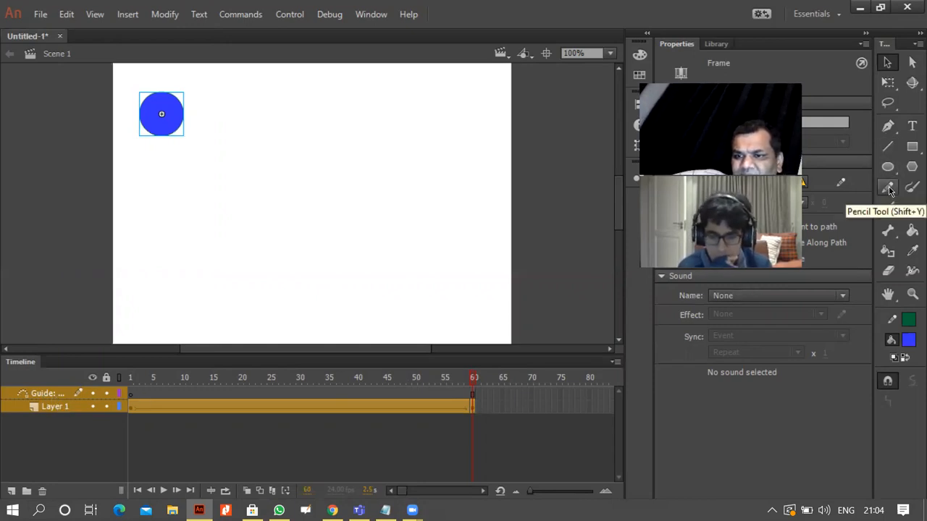
pyautogui.moveTo(159, 165)
pyautogui.mouseDown()
pyautogui.moveTo(151, 209)
pyautogui.moveTo(161, 256)
pyautogui.moveTo(210, 292)
pyautogui.moveTo(255, 292)
pyautogui.mouseUp()
pyautogui.moveTo(297, 234); pyautogui.dragTo(296, 171)
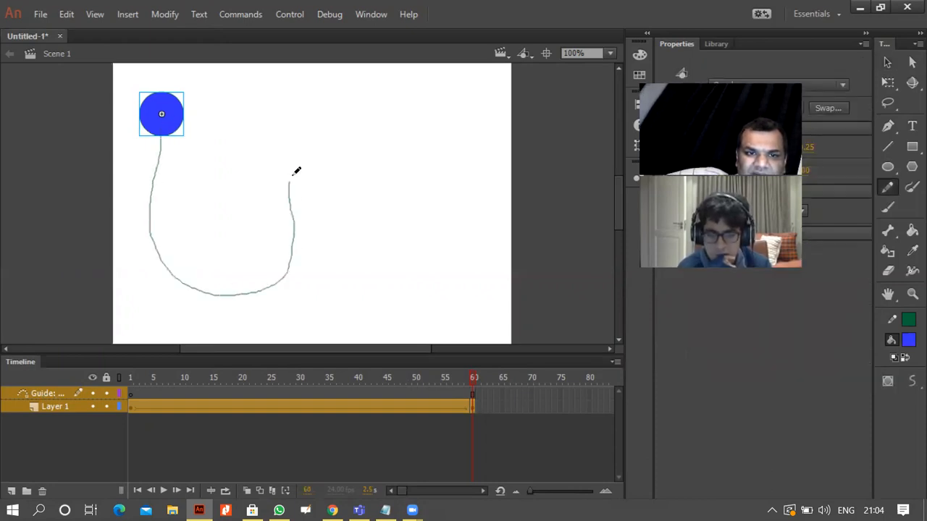
pyautogui.moveTo(341, 136); pyautogui.dragTo(367, 140)
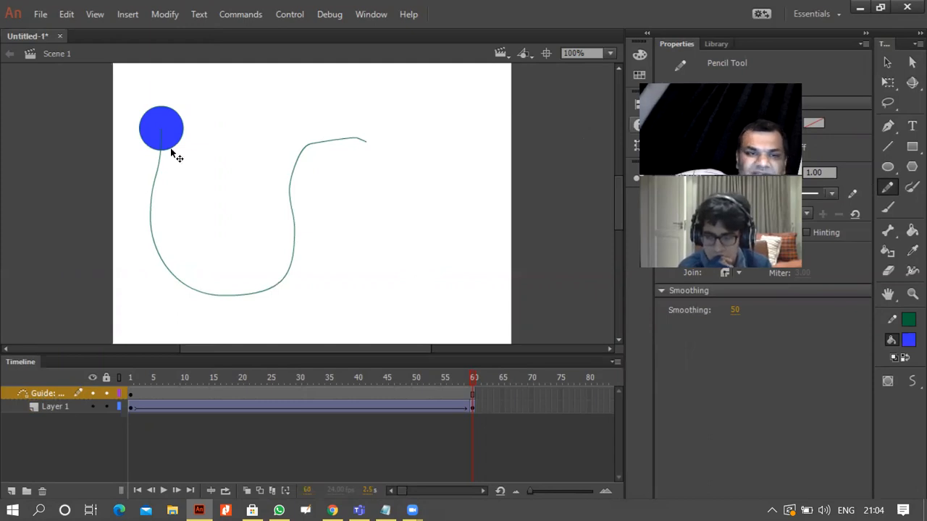
# At frame 60 of Layer 1, move the circle onto the far end of the guide path
pyautogui.press('v')
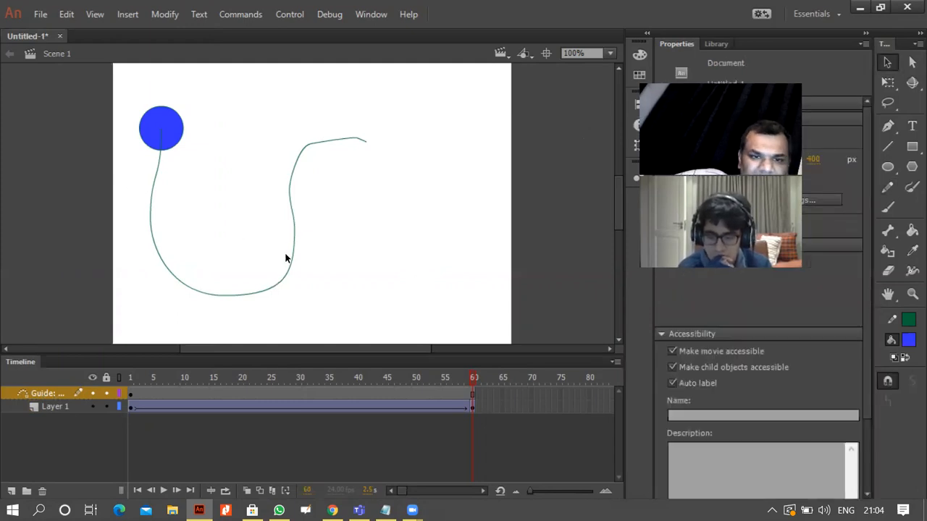
pyautogui.click(474, 409)
pyautogui.click(475, 414)
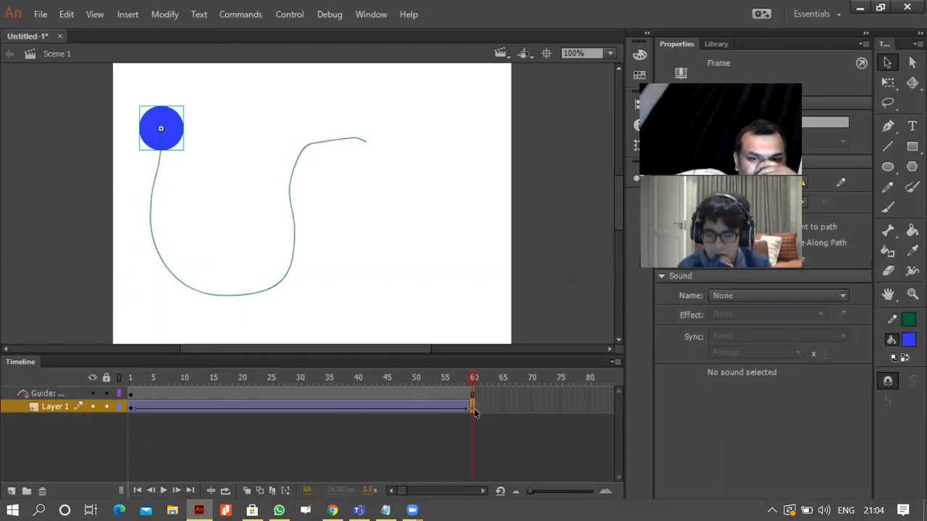
pyautogui.moveTo(173, 139); pyautogui.dragTo(368, 154)
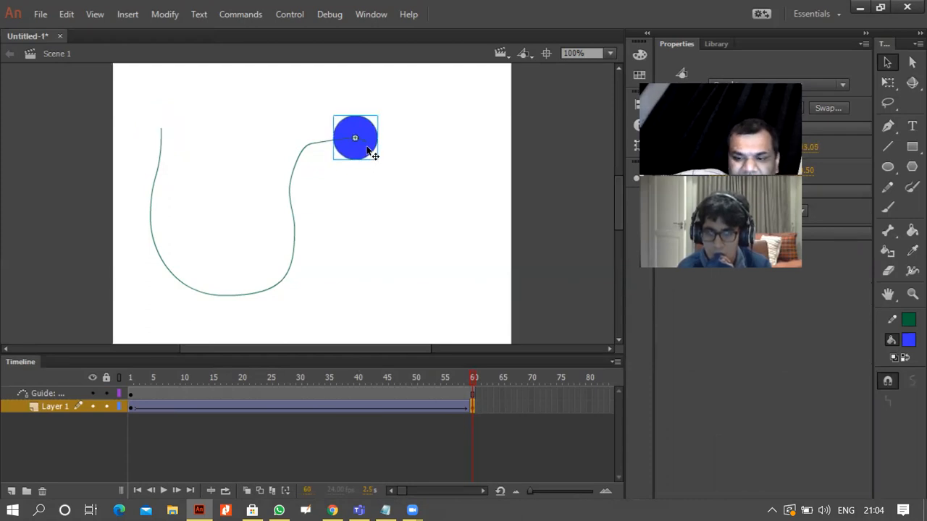
# Test the movie to check the circle's motion along the guide path, and close the preview
pyautogui.press('Return')
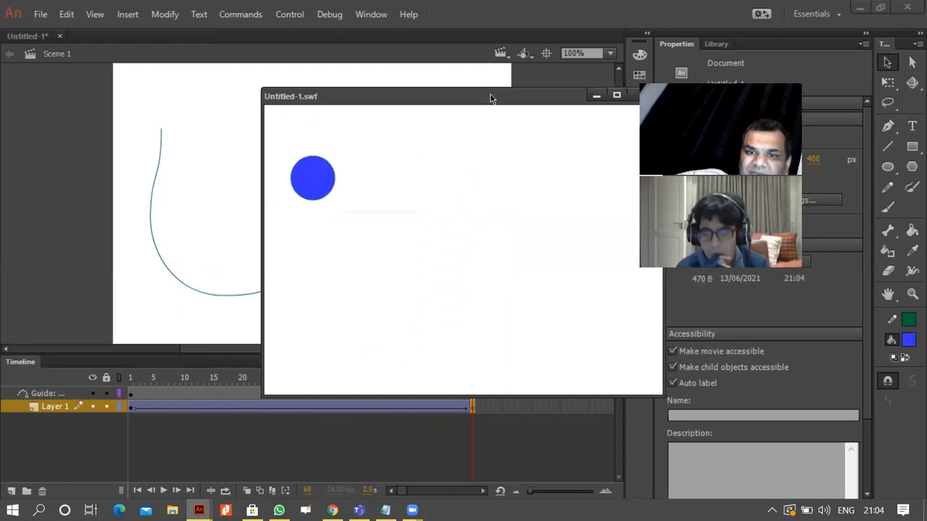
pyautogui.moveTo(490, 94); pyautogui.dragTo(410, 95)
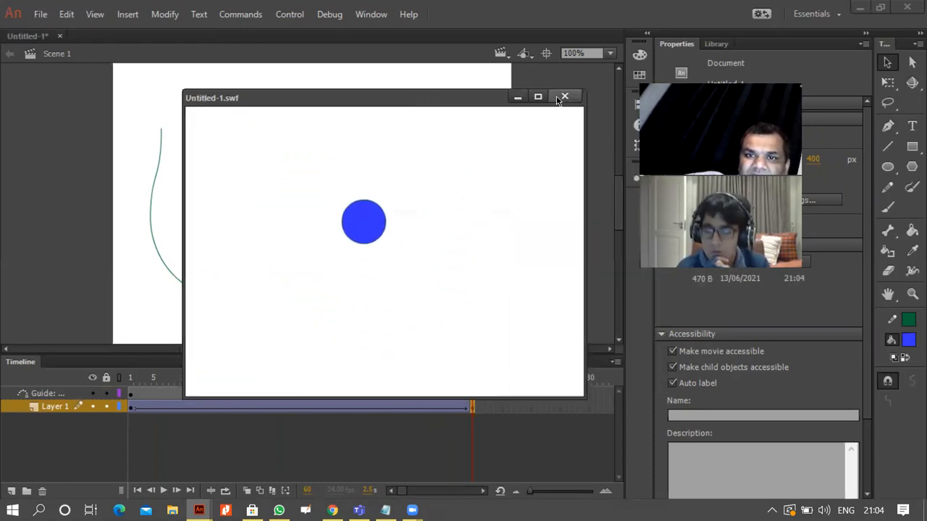
pyautogui.click(562, 95)
# Create a new blank document for a second animation
pyautogui.click(36, 14)
pyautogui.click(59, 29)
pyautogui.click(564, 391)
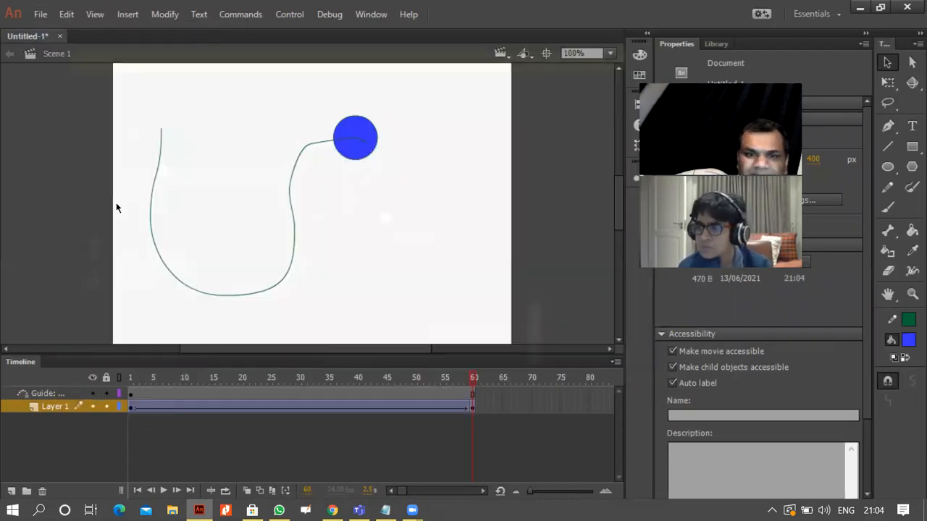
# Import the image "red" from the Desktop into the new document's library
pyautogui.click(41, 14)
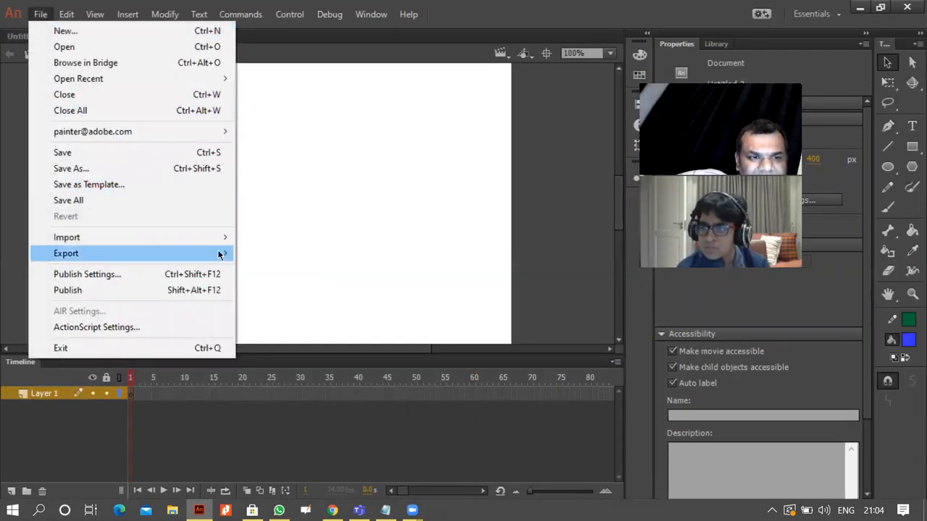
pyautogui.moveTo(217, 239)
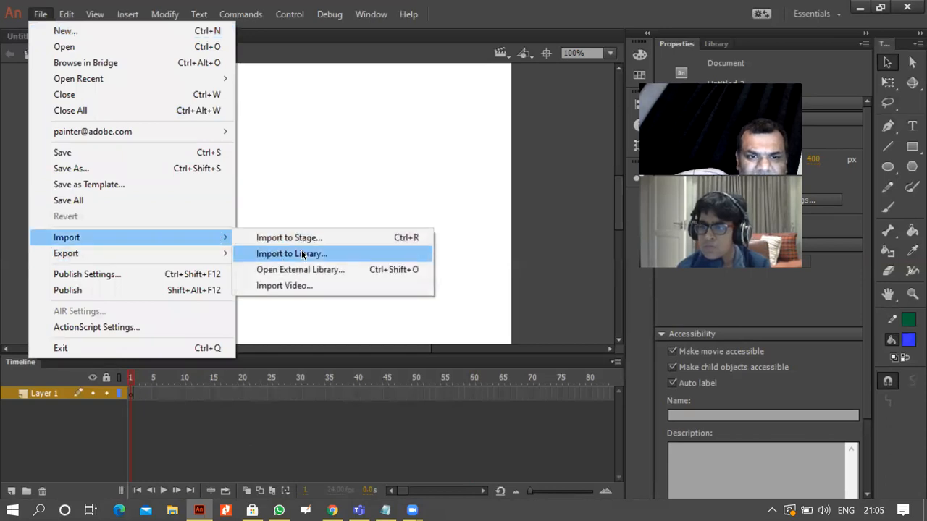
pyautogui.click(301, 251)
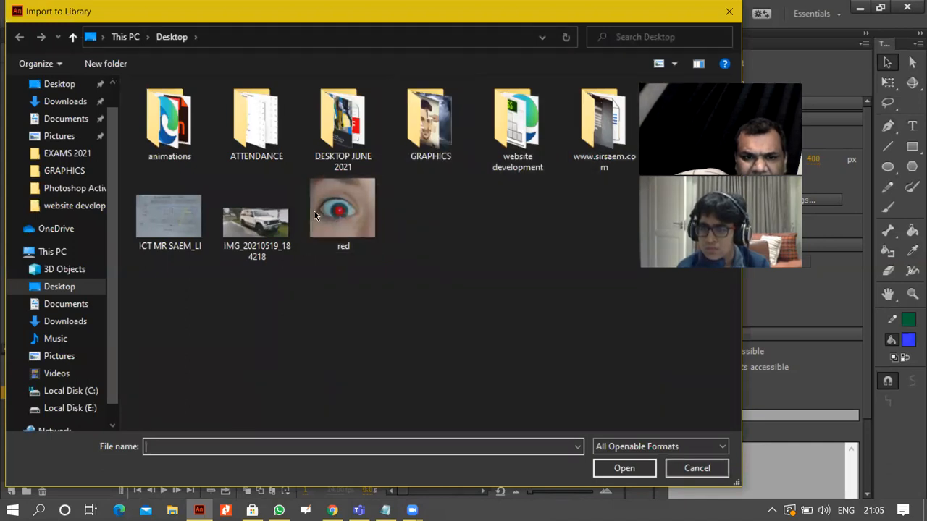
pyautogui.doubleClick(350, 212)
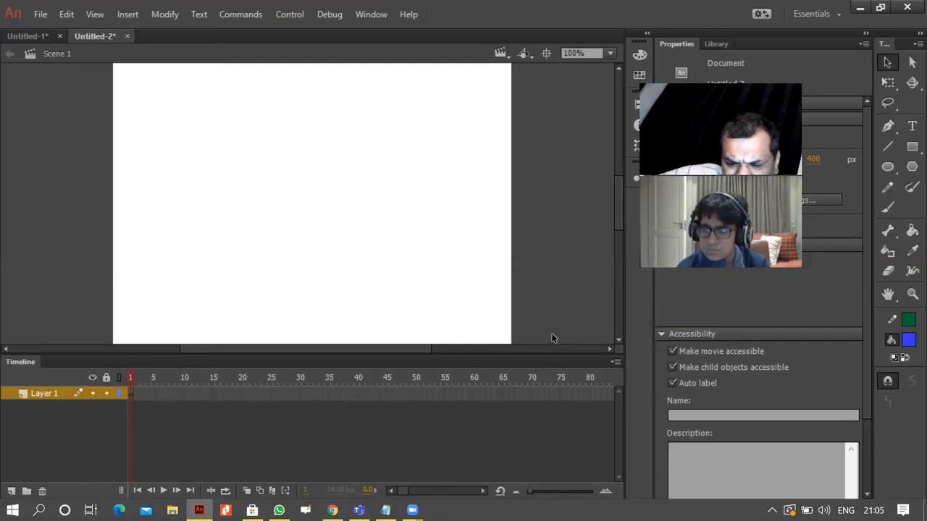
# Place red.JPG from the library on the stage and scale it down to a little over a third of its size with Free Transform
pyautogui.hotkey('ctrl', 'l')
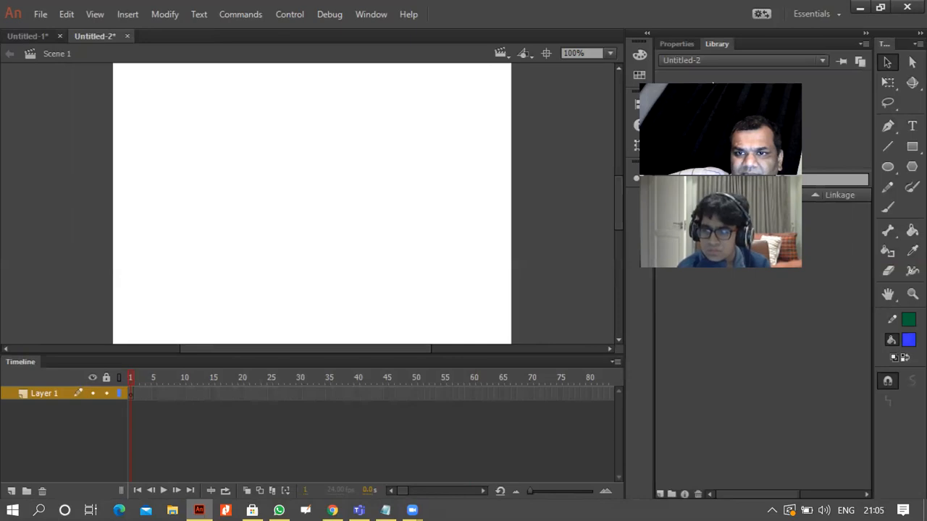
pyautogui.moveTo(699, 208); pyautogui.dragTo(265, 181)
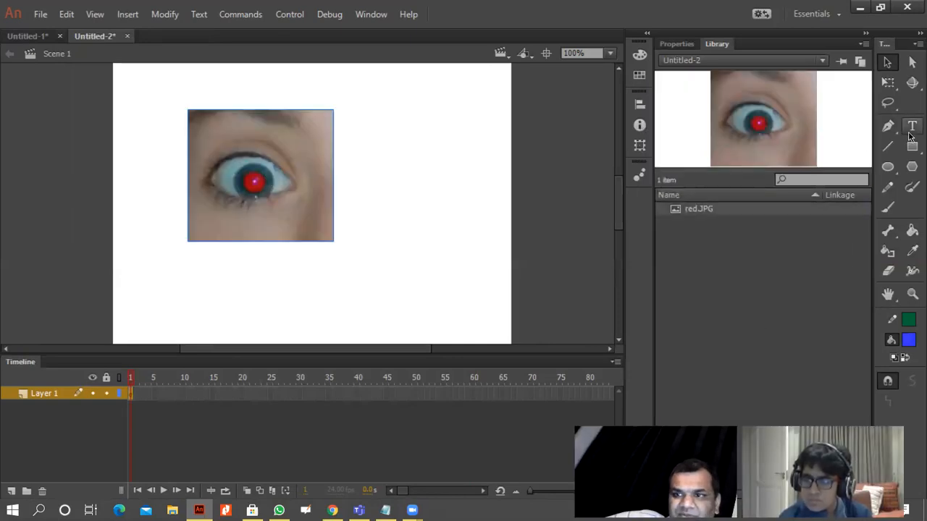
pyautogui.click(889, 83)
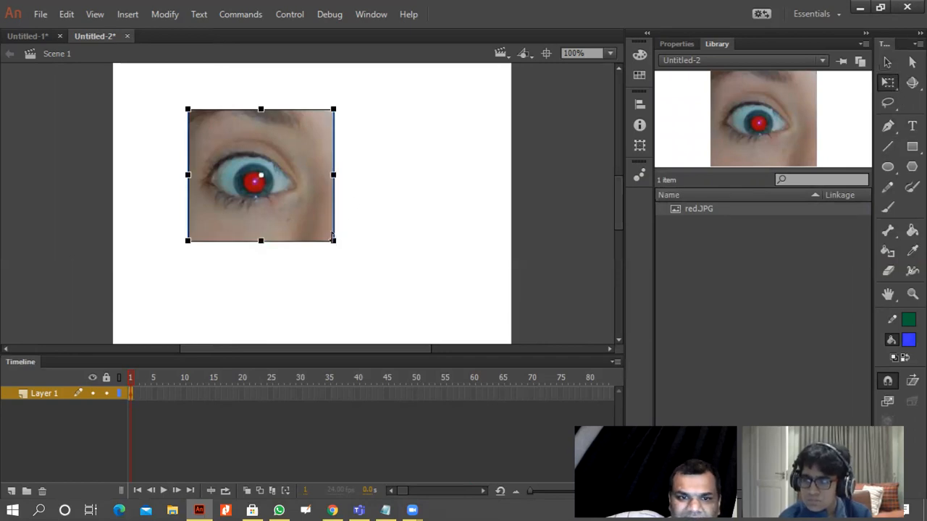
pyautogui.moveTo(333, 241); pyautogui.dragTo(290, 198)
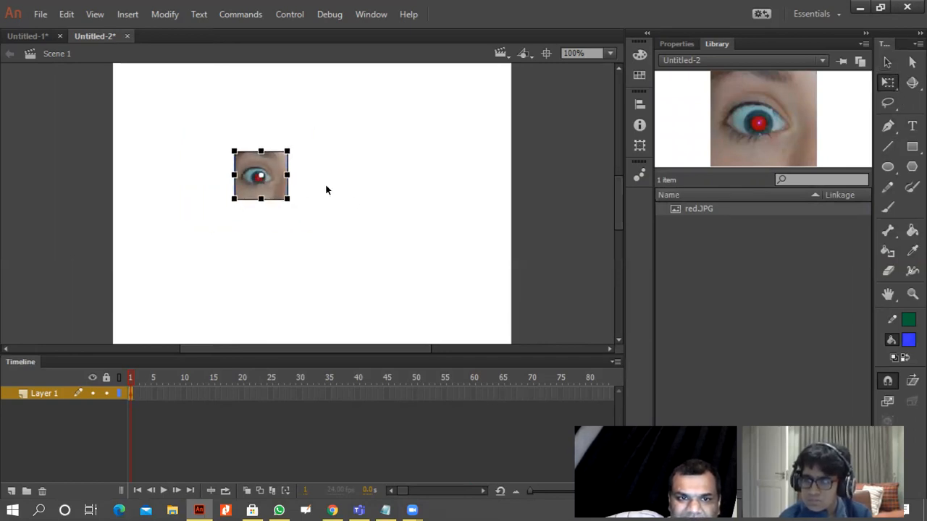
pyautogui.click(887, 62)
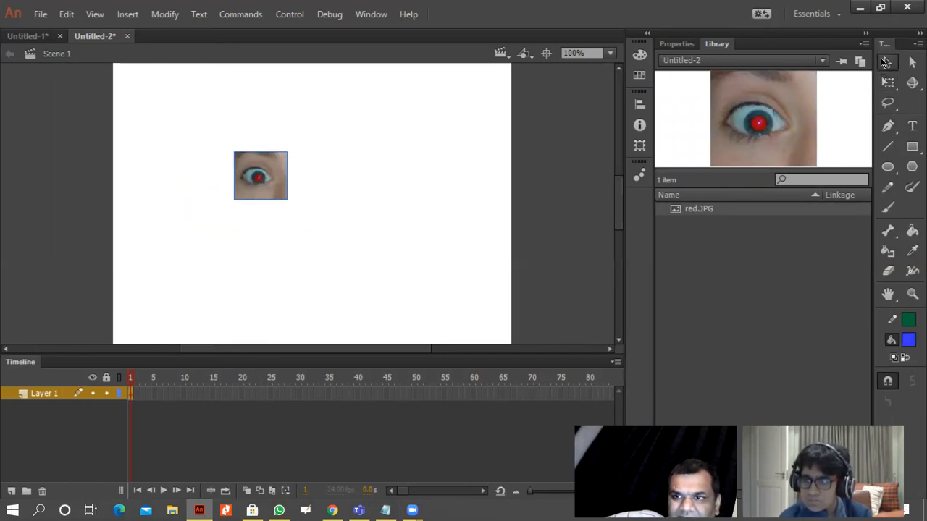
# Add a keyframe at frame 60 for the eye image and apply a classic tween across the frames
pyautogui.rightClick(473, 394)
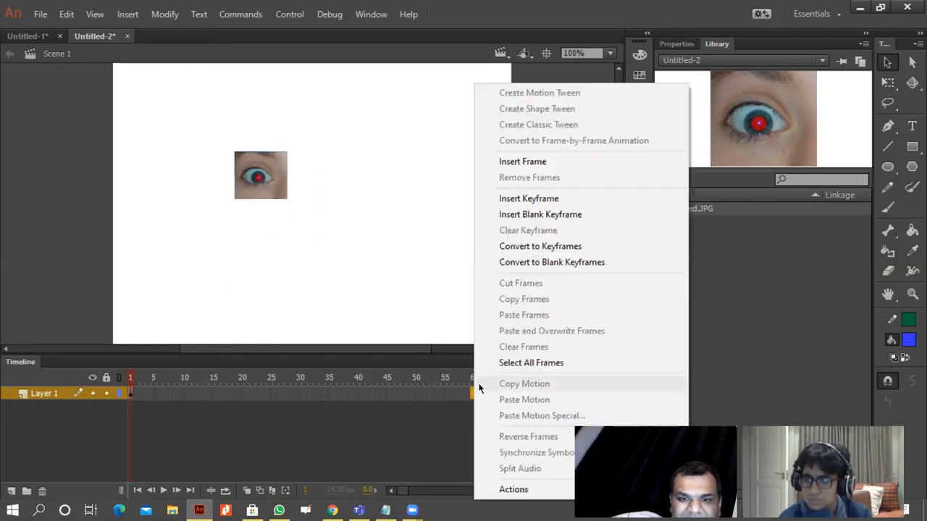
pyautogui.click(540, 198)
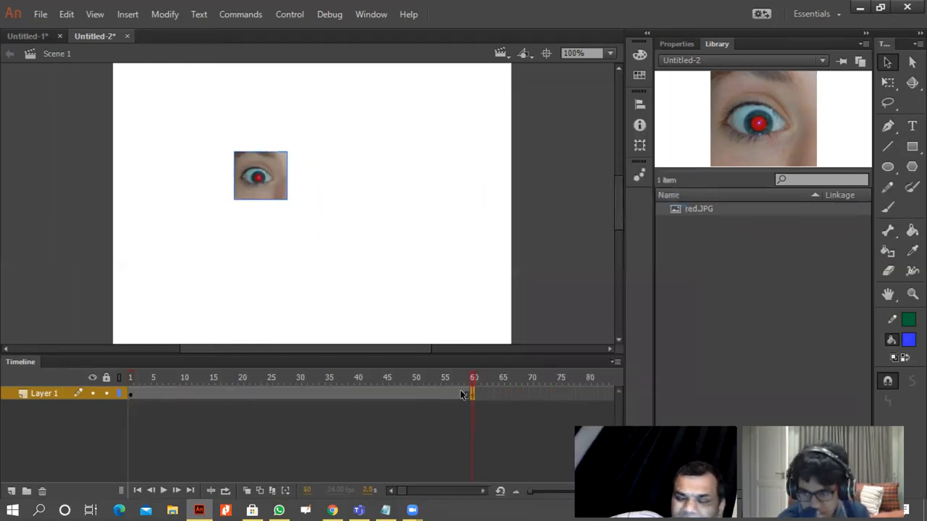
pyautogui.rightClick(469, 395)
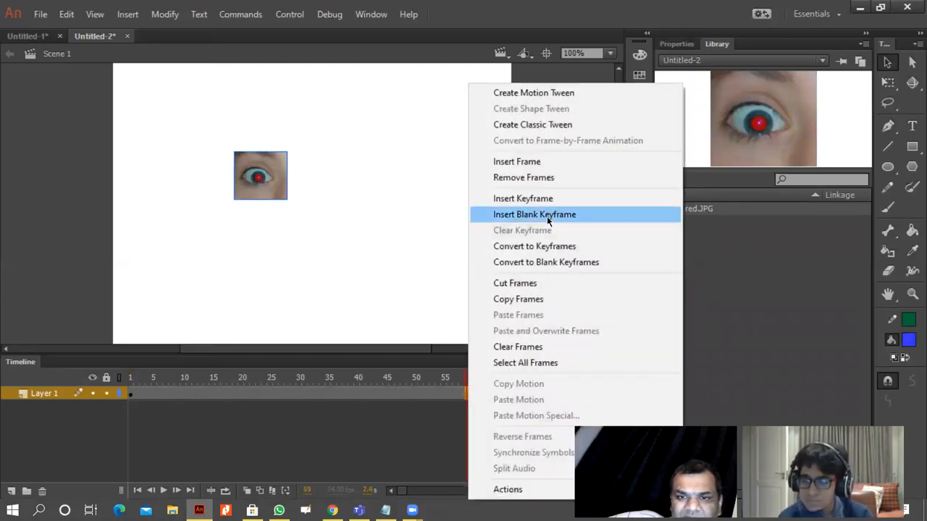
pyautogui.click(549, 125)
pyautogui.rightClick(473, 393)
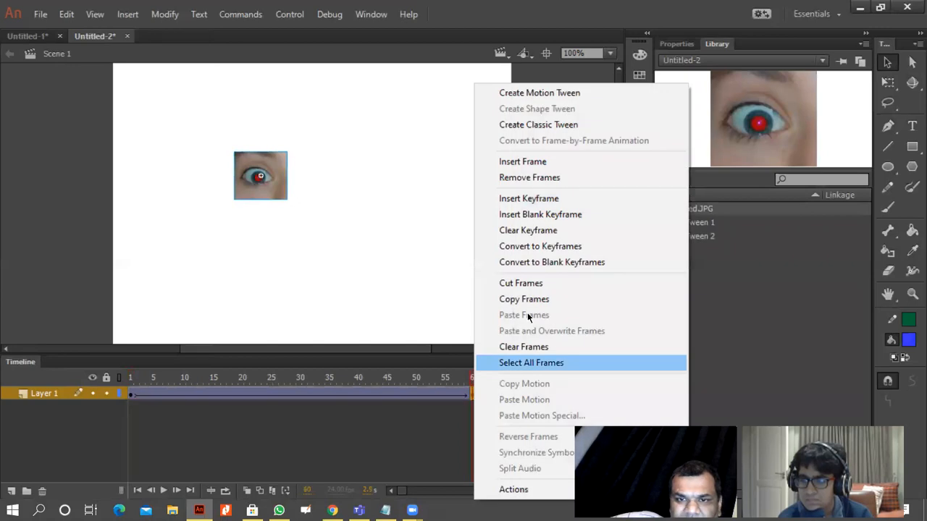
pyautogui.click(559, 126)
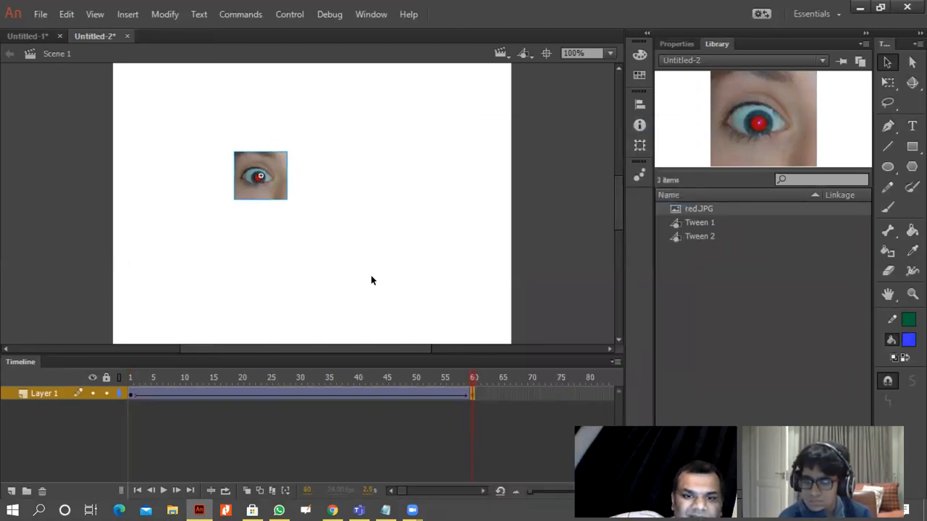
# Add a classic motion guide to Layer 1 and draw a freehand spiral path on it with the Pencil tool, starting at the eye image
pyautogui.rightClick(45, 396)
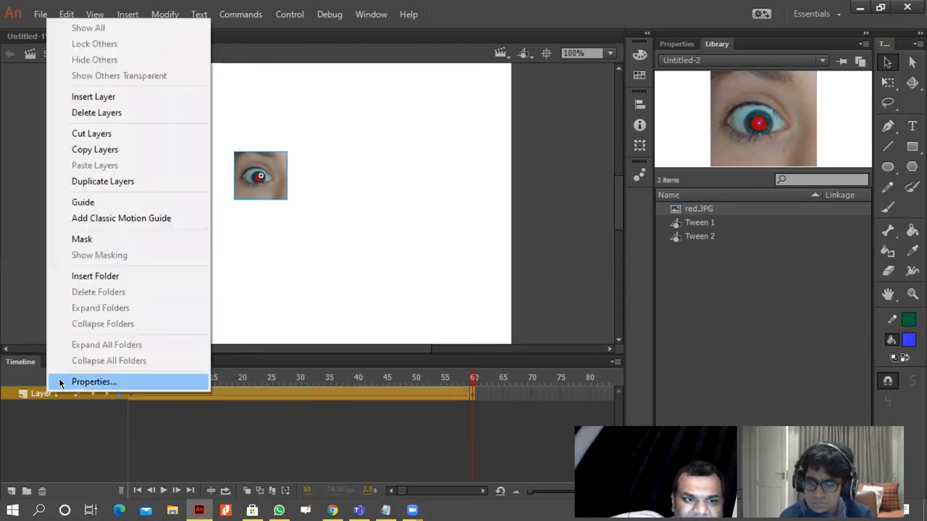
pyautogui.click(124, 219)
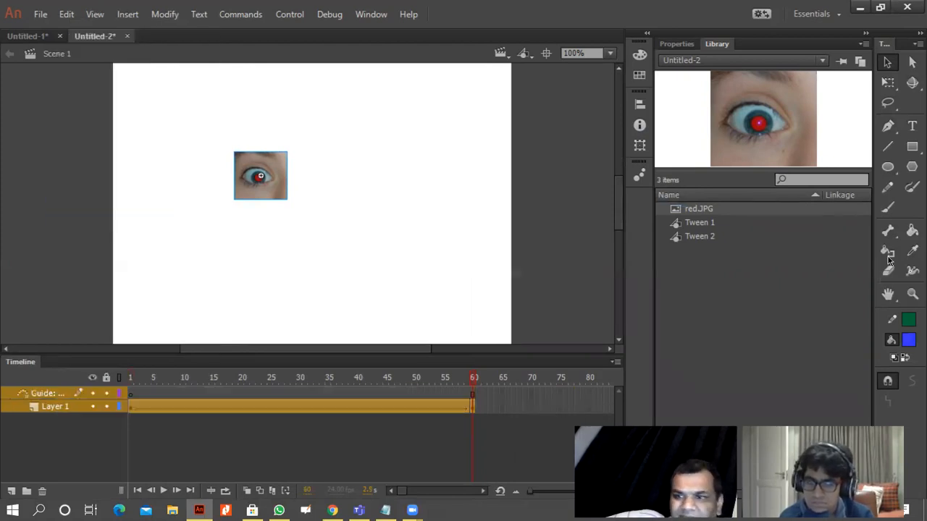
pyautogui.click(888, 187)
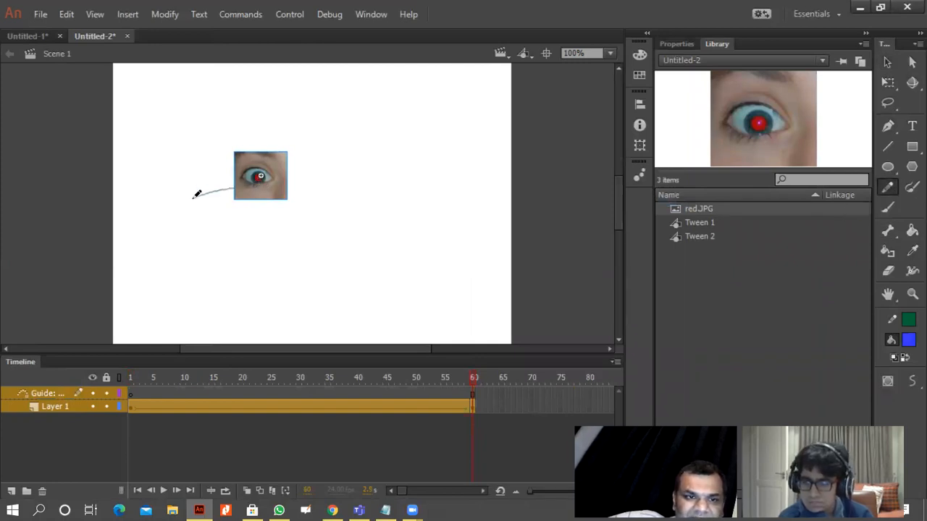
pyautogui.moveTo(173, 259)
pyautogui.mouseDown()
pyautogui.moveTo(207, 303)
pyautogui.moveTo(242, 312)
pyautogui.moveTo(370, 300)
pyautogui.mouseUp()
pyautogui.moveTo(418, 243)
pyautogui.mouseDown()
pyautogui.moveTo(423, 171)
pyautogui.moveTo(412, 135)
pyautogui.moveTo(315, 103)
pyautogui.moveTo(210, 93)
pyautogui.mouseUp()
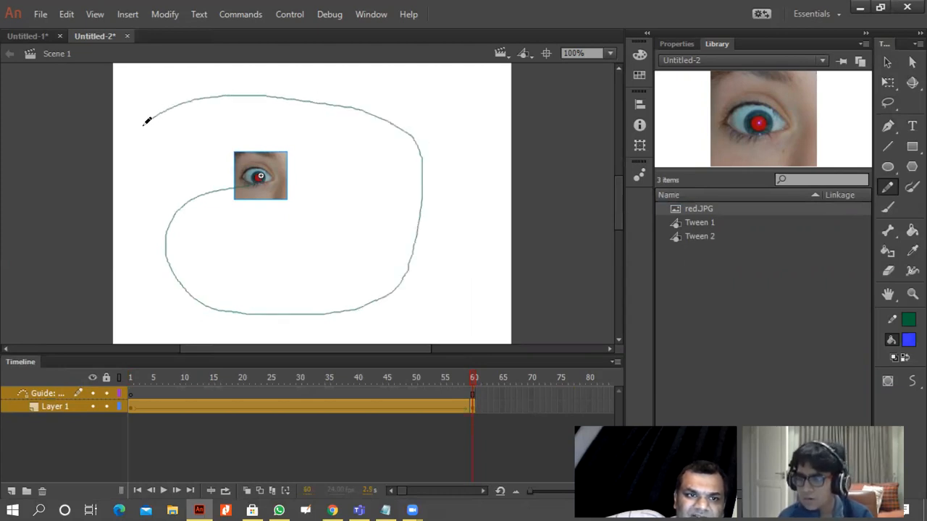
pyautogui.moveTo(124, 151); pyautogui.dragTo(120, 155)
pyautogui.click(888, 61)
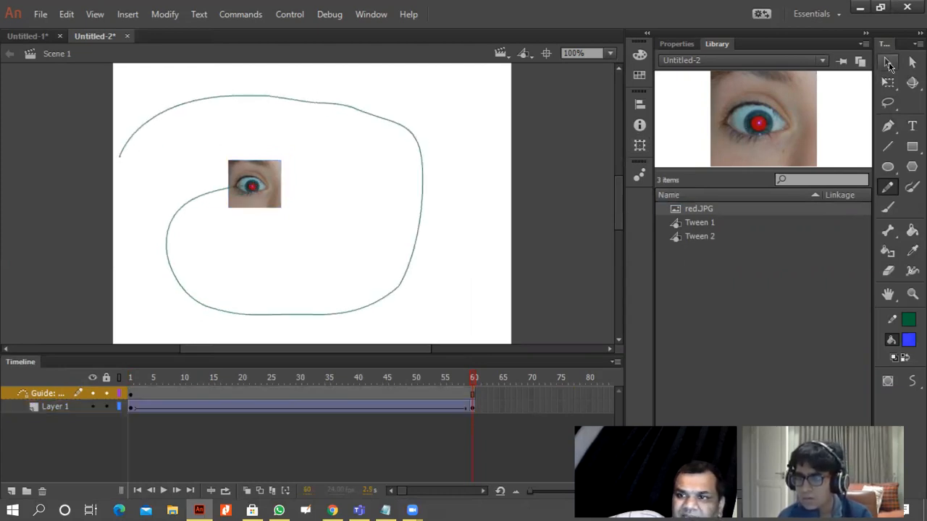
# Move the eye image at frame 60 onto the outer end of the spiral guide path and play the animation
pyautogui.click(472, 408)
pyautogui.moveTo(267, 208); pyautogui.dragTo(145, 177)
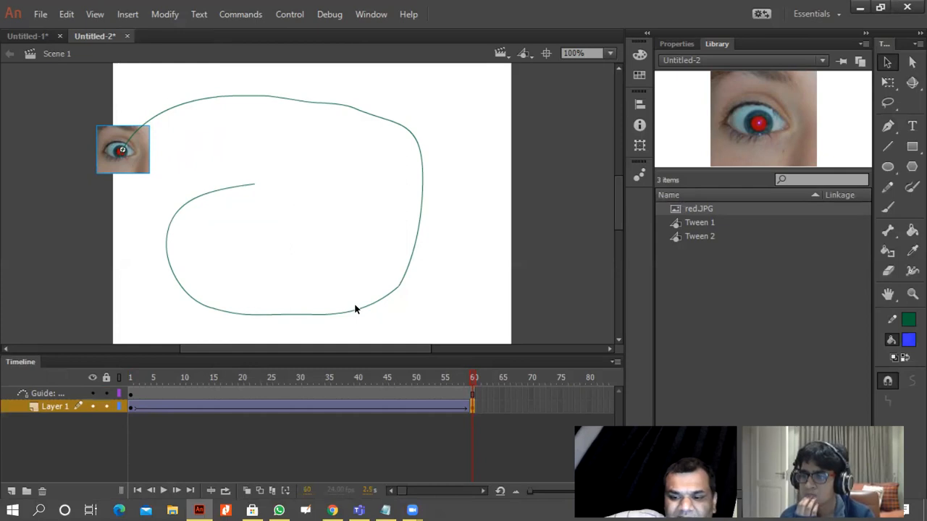
pyautogui.press('Return')
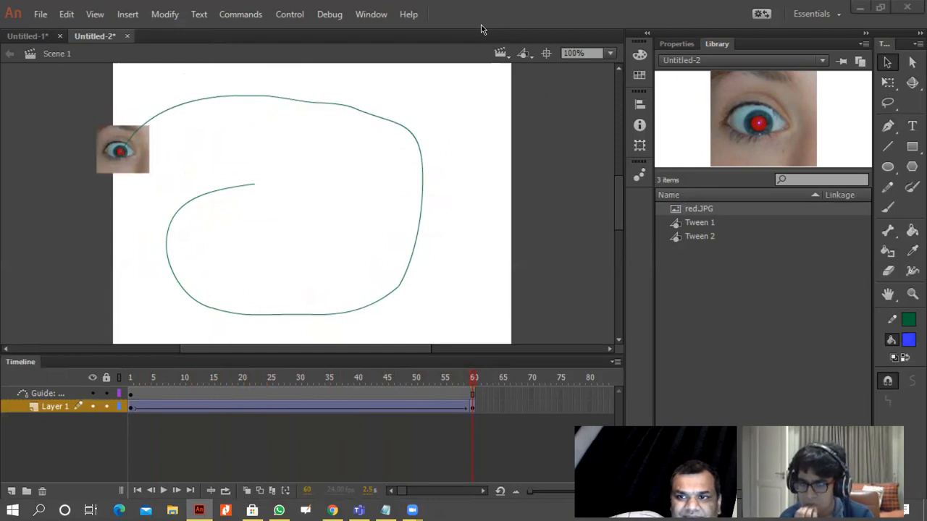
# Set the document's stage colour to black (#000000) and test the movie, closing the preview window
pyautogui.click(371, 14)
pyautogui.click(423, 94)
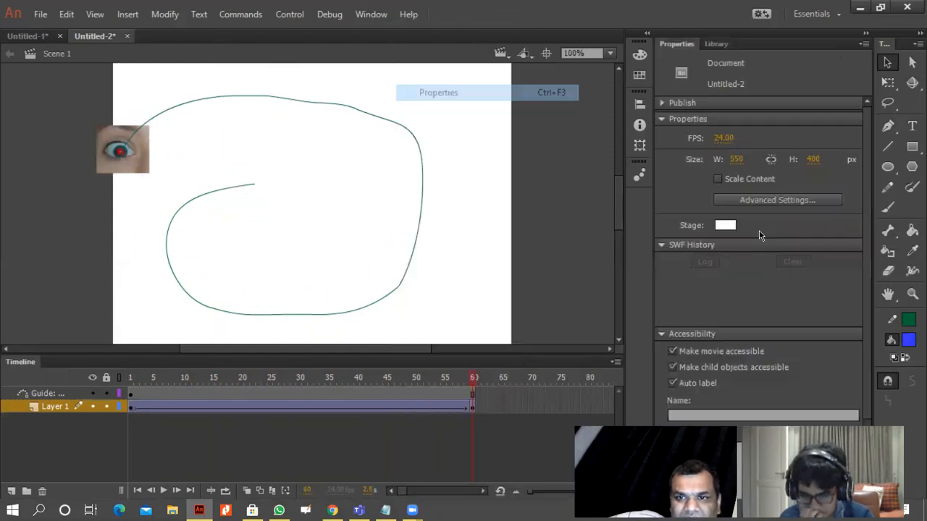
pyautogui.click(725, 225)
pyautogui.click(510, 273)
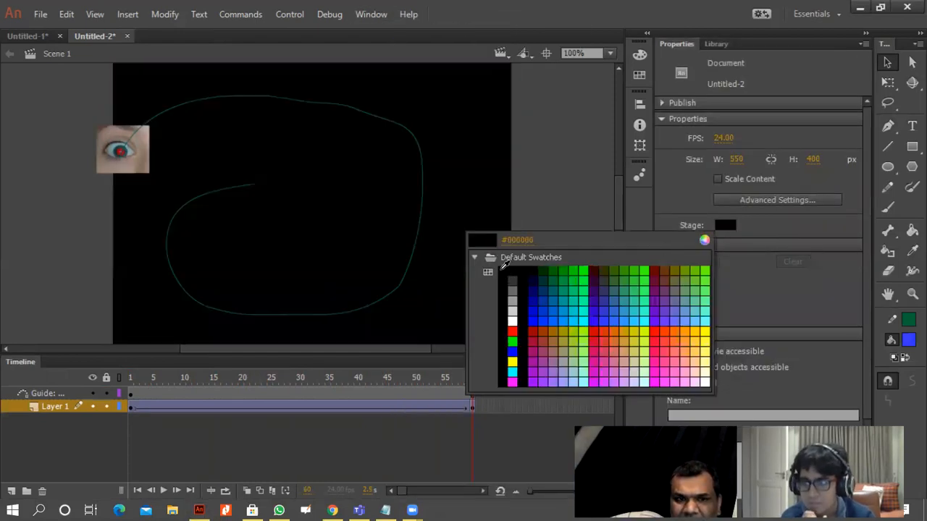
pyautogui.hotkey('ctrl', 'Return')
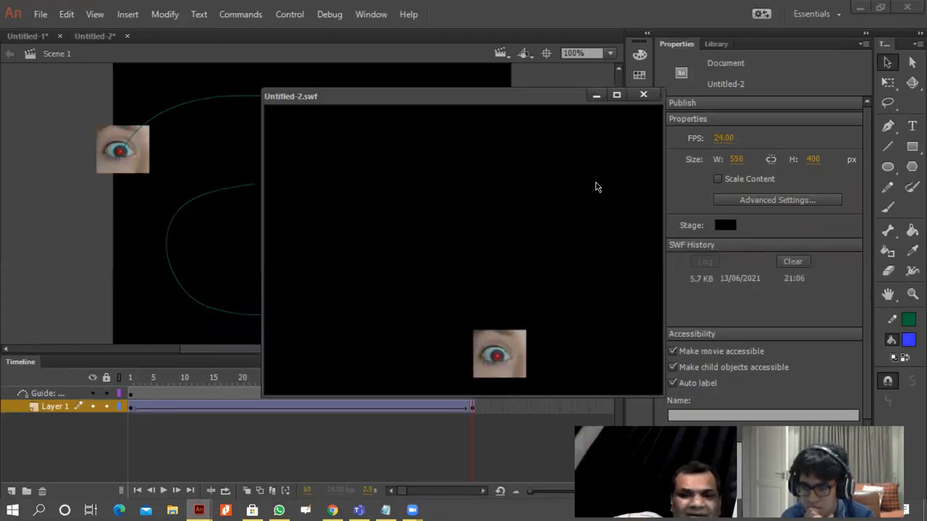
pyautogui.click(643, 95)
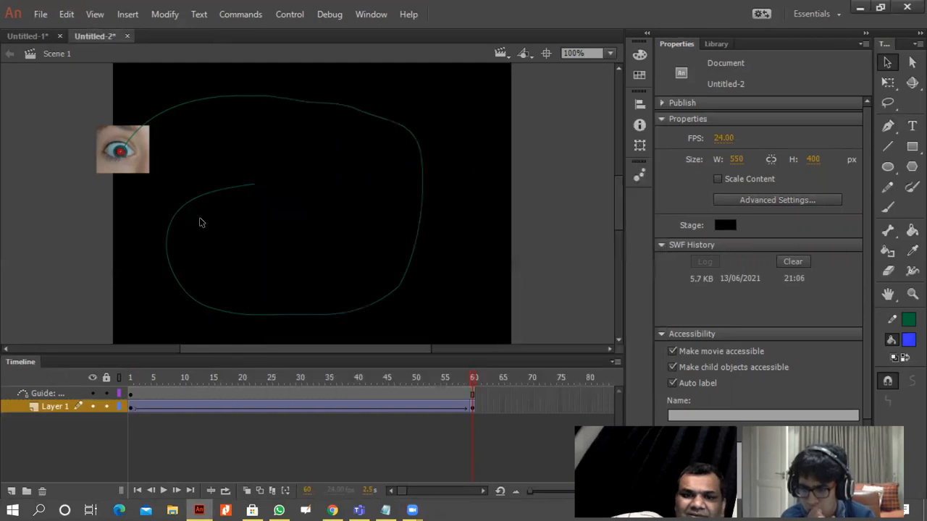
# Reverse the motion by snapping the eye image to the spiral's outer end at frame 1 and to its inner end at frame 60
pyautogui.click(129, 166)
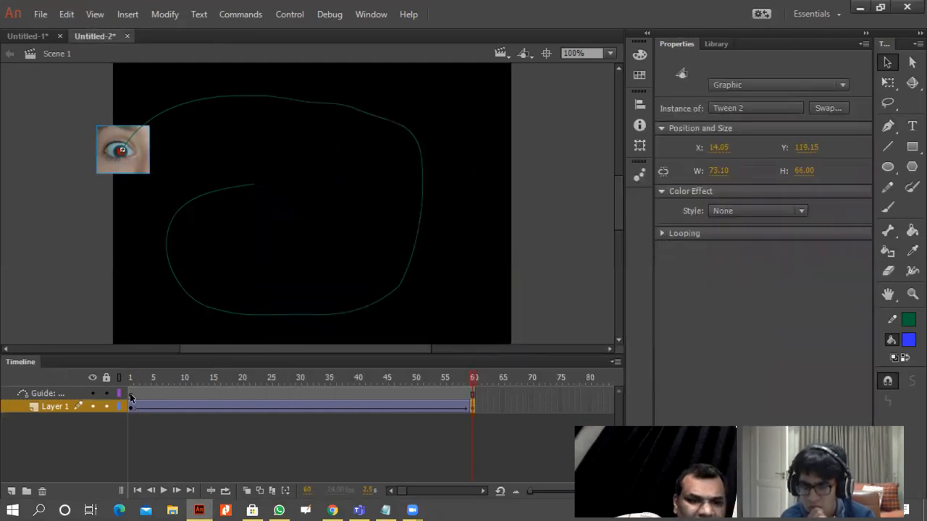
pyautogui.click(131, 407)
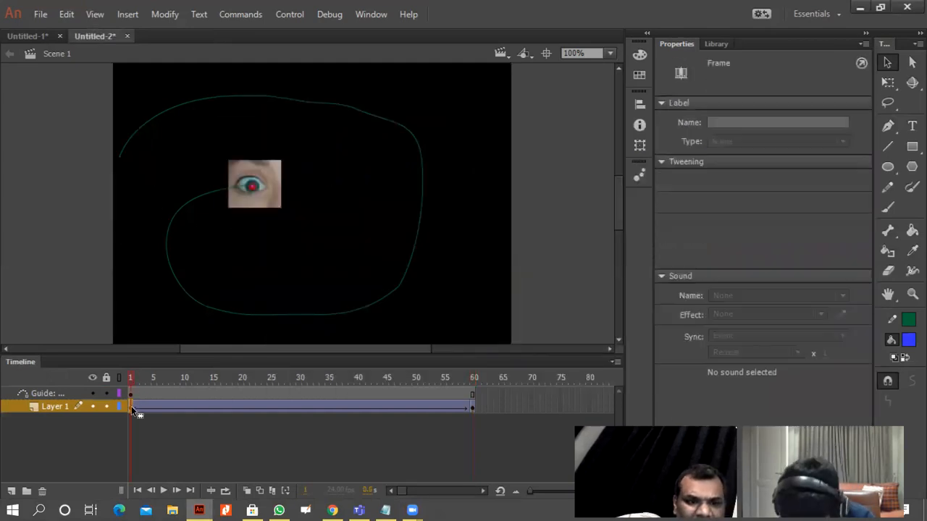
pyautogui.moveTo(247, 202); pyautogui.dragTo(138, 165)
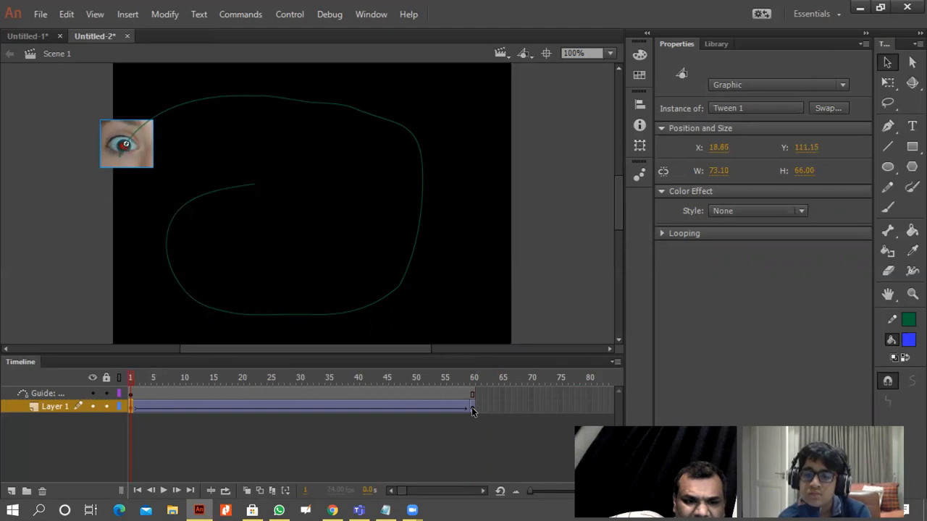
pyautogui.click(131, 408)
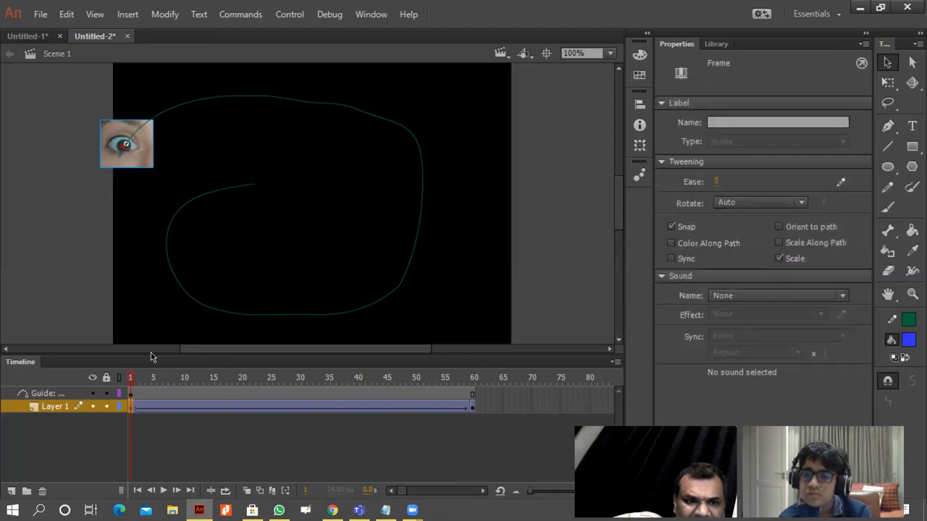
pyautogui.click(473, 408)
pyautogui.moveTo(124, 164); pyautogui.dragTo(250, 207)
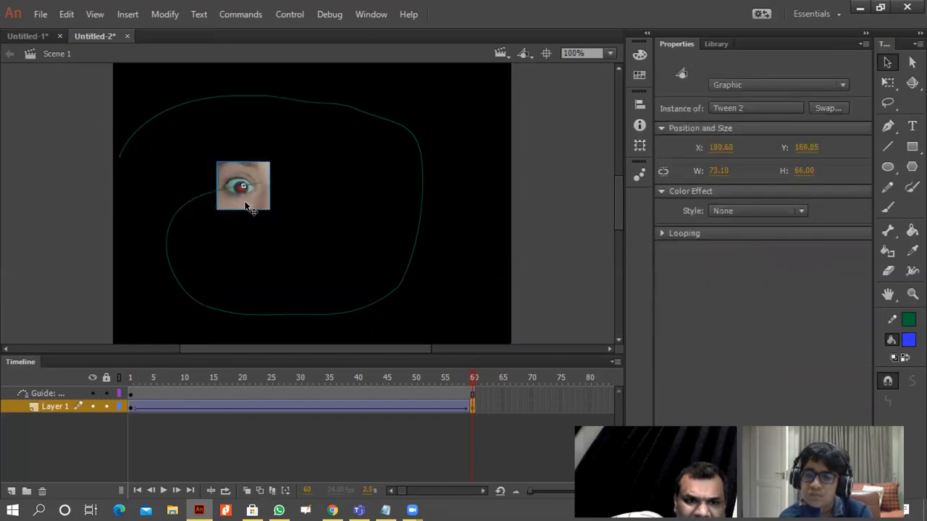
# Enlarge the eye image at frame 1 to about 180 by 156 px with Free Transform
pyautogui.click(131, 409)
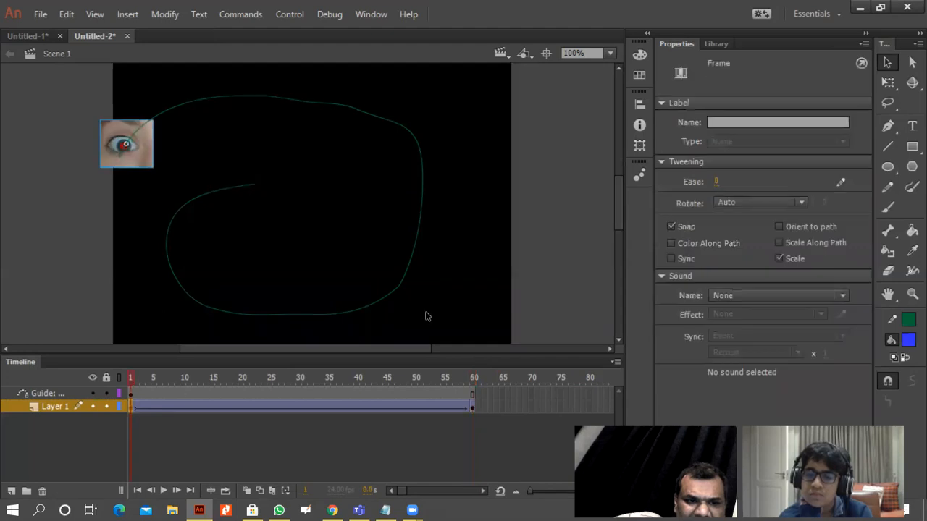
pyautogui.click(887, 83)
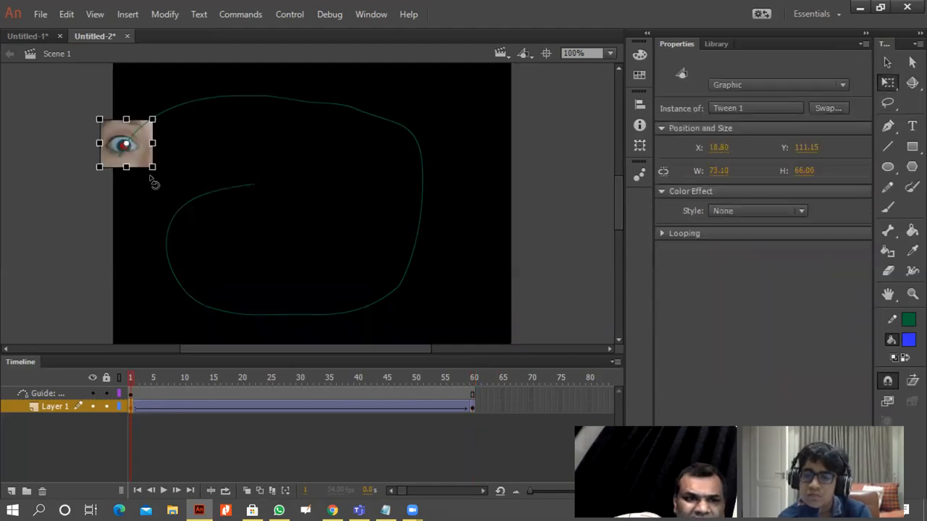
pyautogui.moveTo(153, 167); pyautogui.dragTo(190, 199)
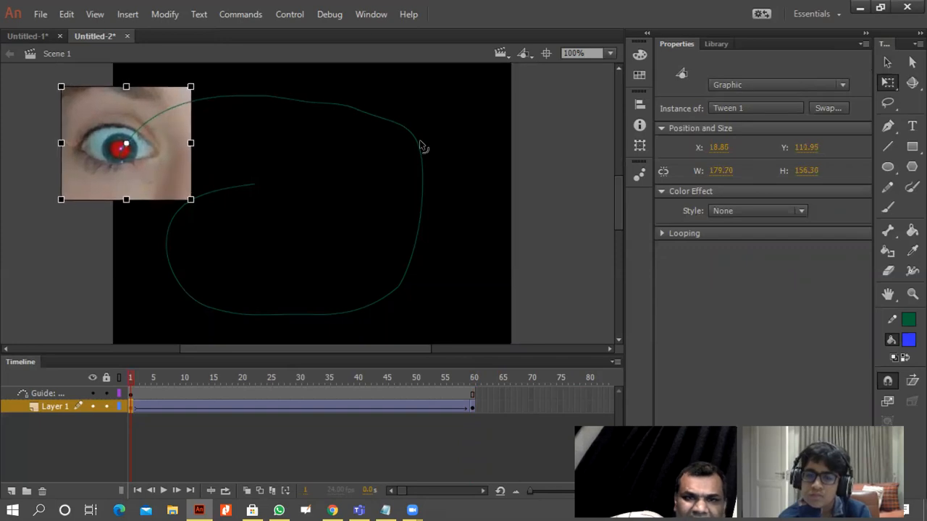
pyautogui.press('v')
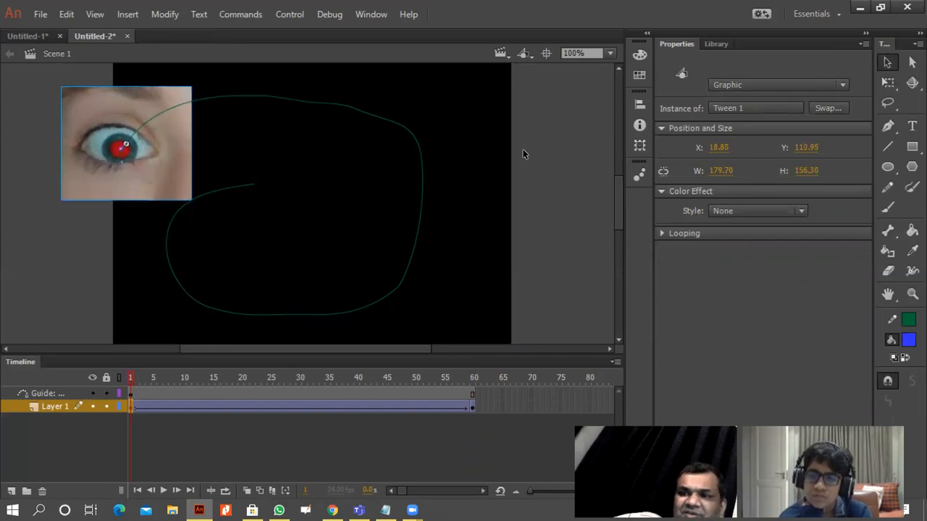
pyautogui.click(543, 271)
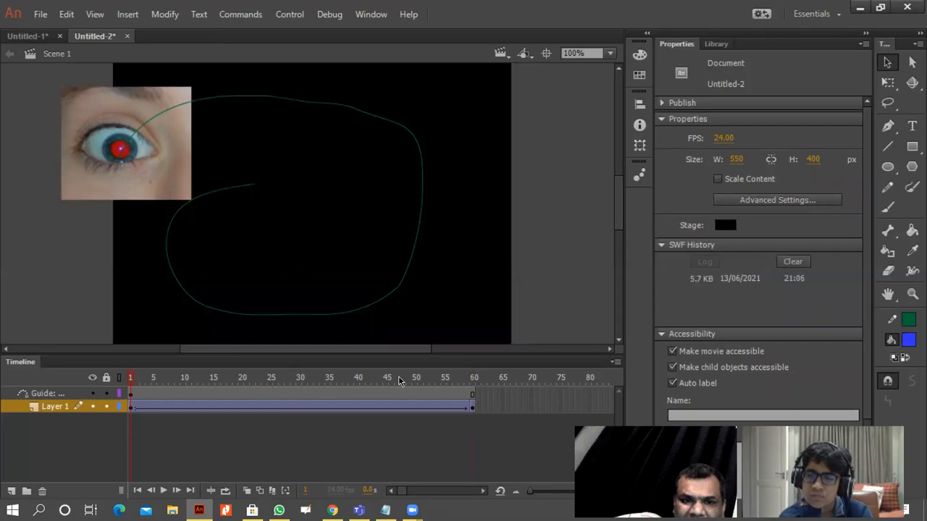
# Apply an Alpha colour effect of 0% to the eye image at frame 60
pyautogui.click(473, 408)
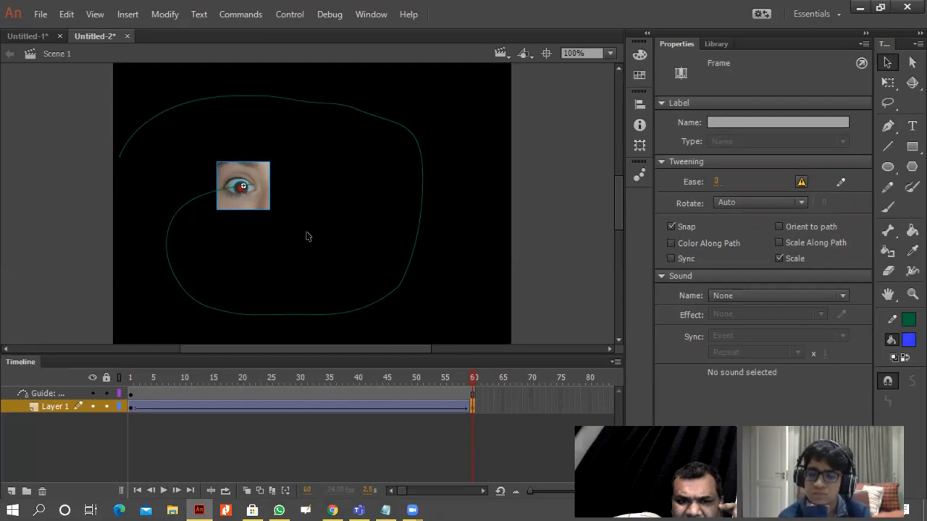
pyautogui.click(258, 202)
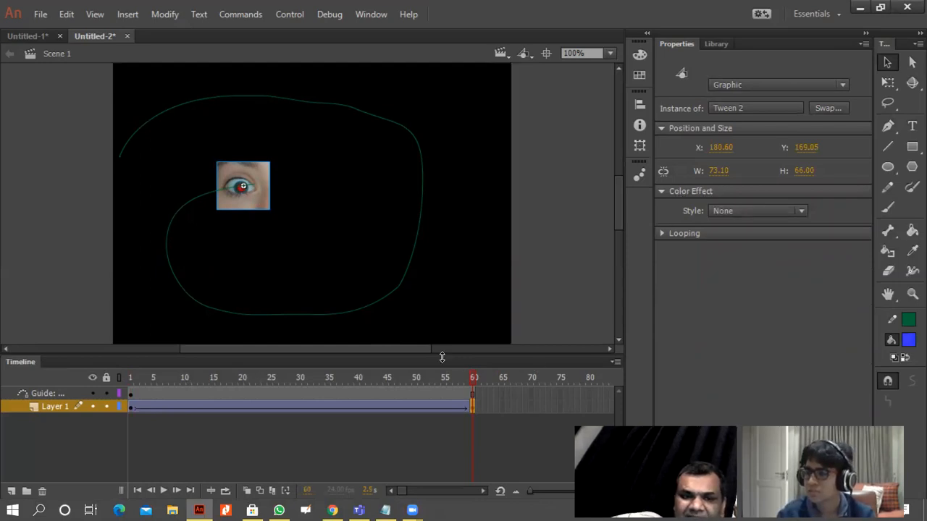
pyautogui.click(473, 410)
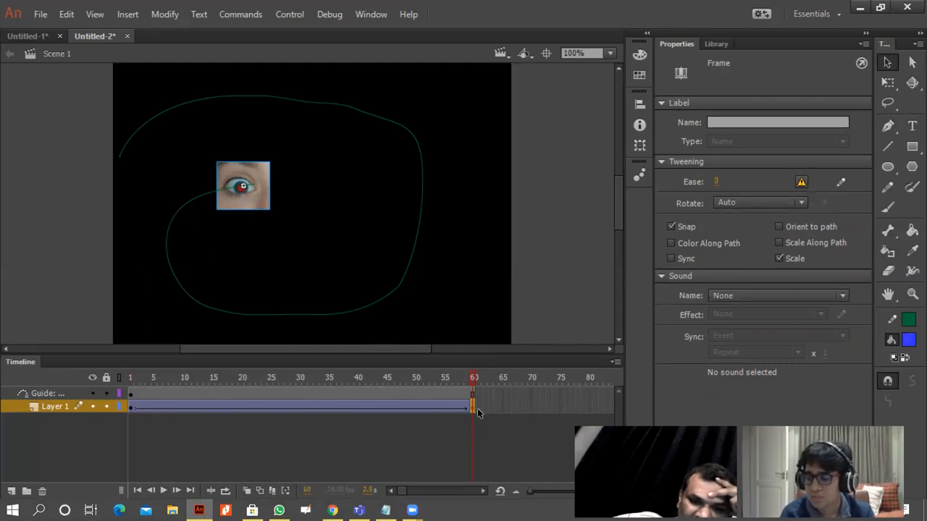
pyautogui.click(259, 187)
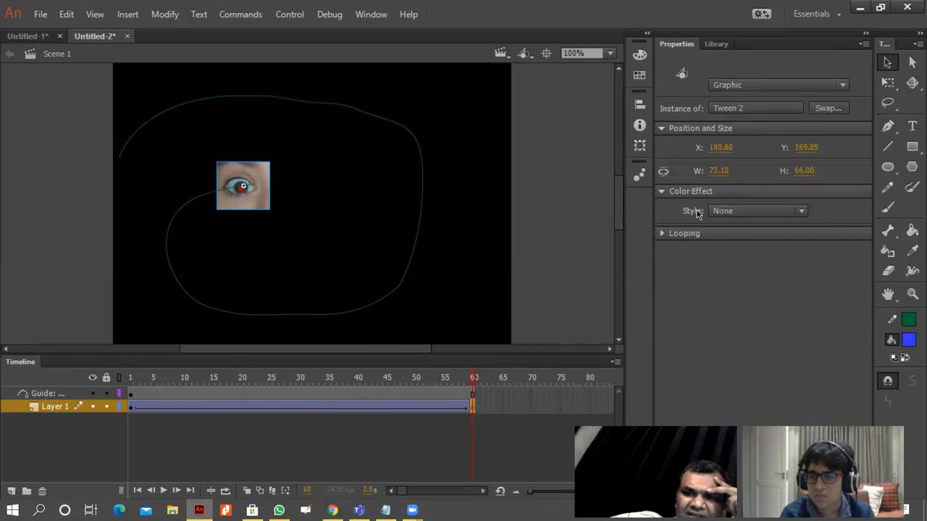
pyautogui.click(763, 211)
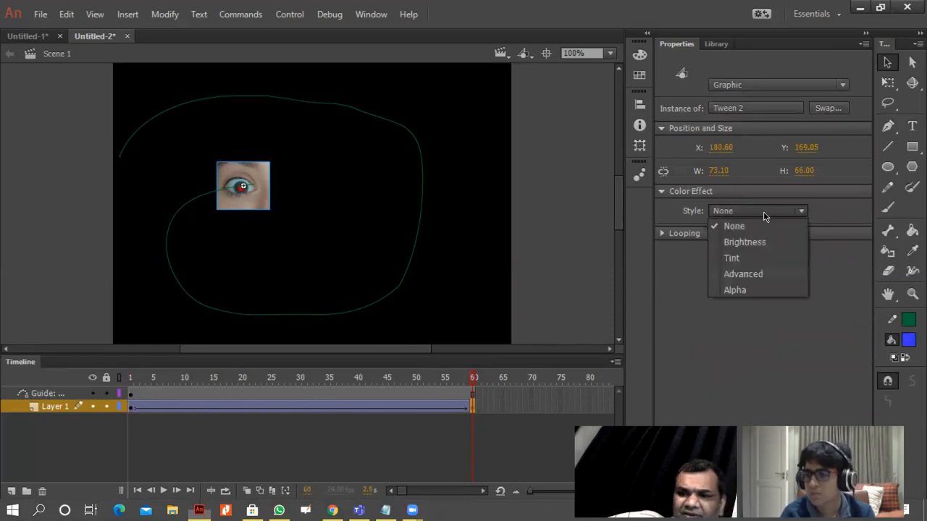
pyautogui.click(743, 287)
pyautogui.moveTo(769, 234); pyautogui.dragTo(713, 236)
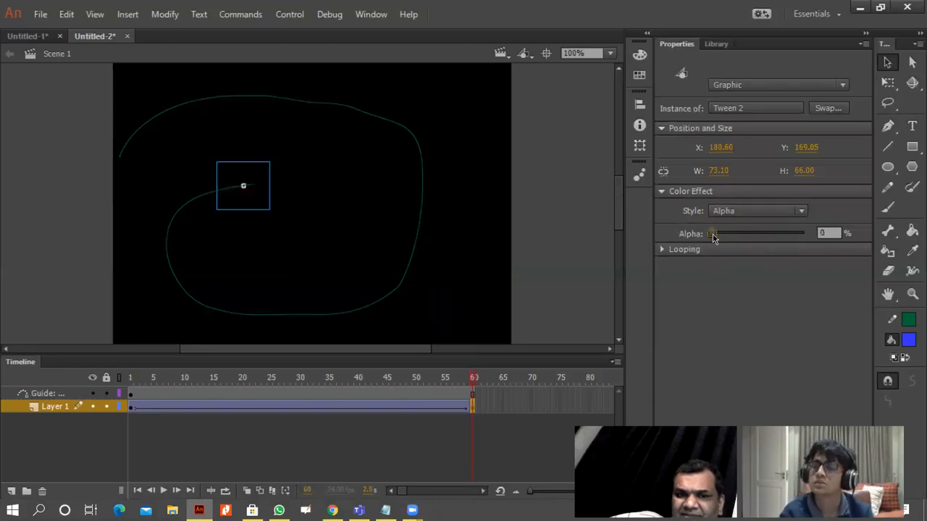
# Test the movie to check the shrinking and fading, close the preview and return to frame 1 of Layer 1
pyautogui.hotkey('ctrl', 'Return')
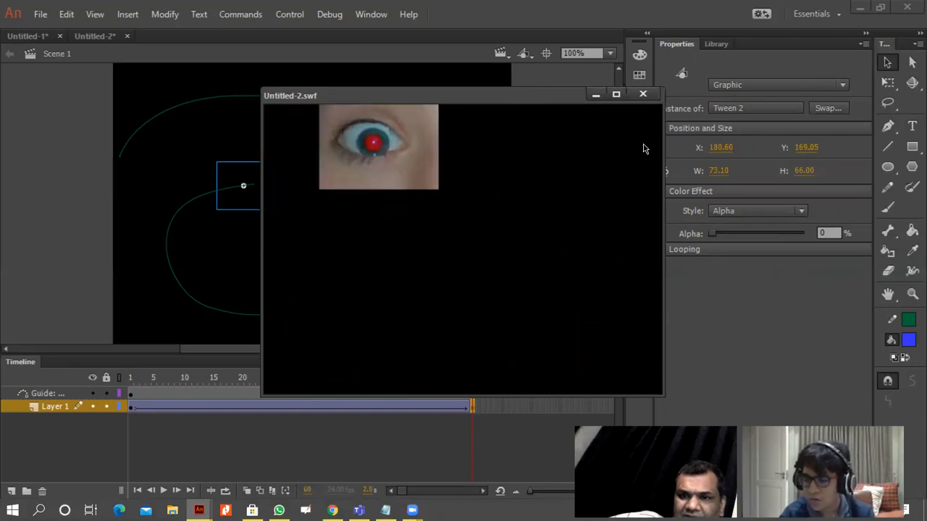
pyautogui.click(643, 95)
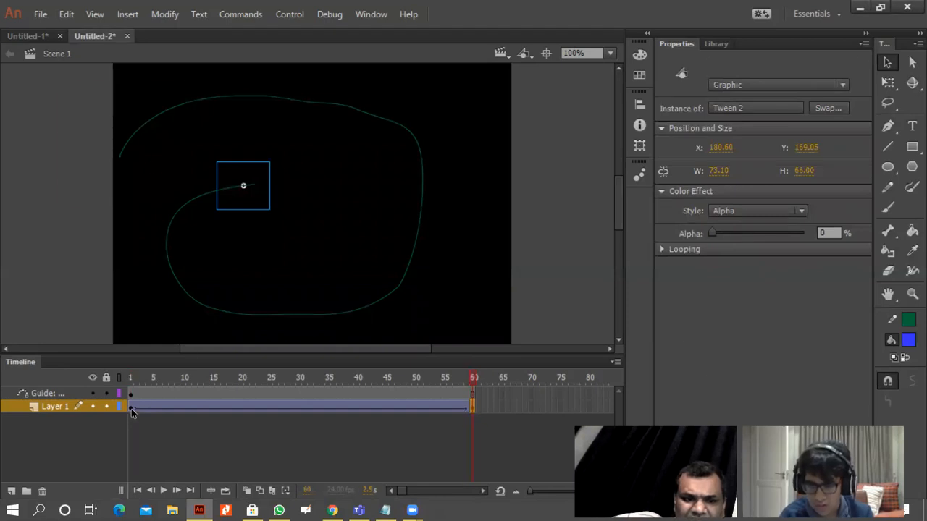
pyautogui.click(132, 410)
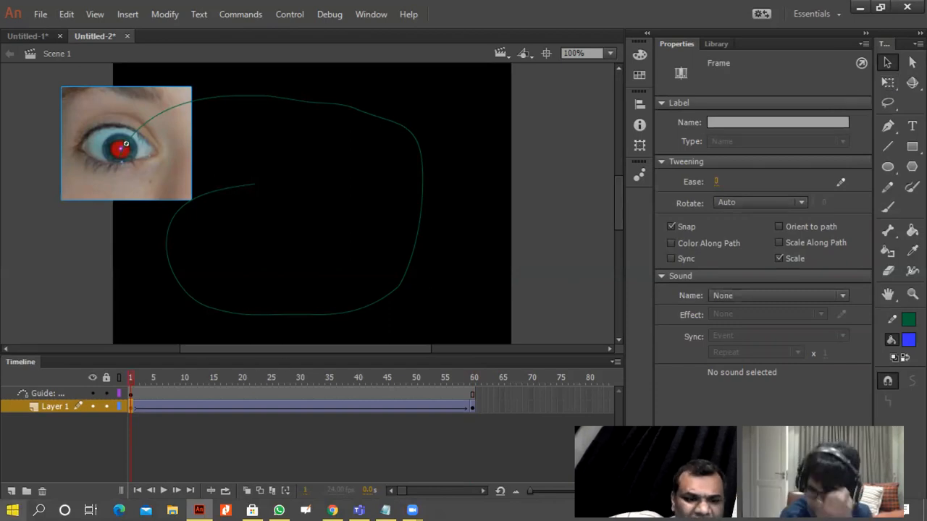
# Search the installed programs for "ph" and launch Photoshop
pyautogui.click(12, 510)
pyautogui.write('ph')
pyautogui.click(147, 134)
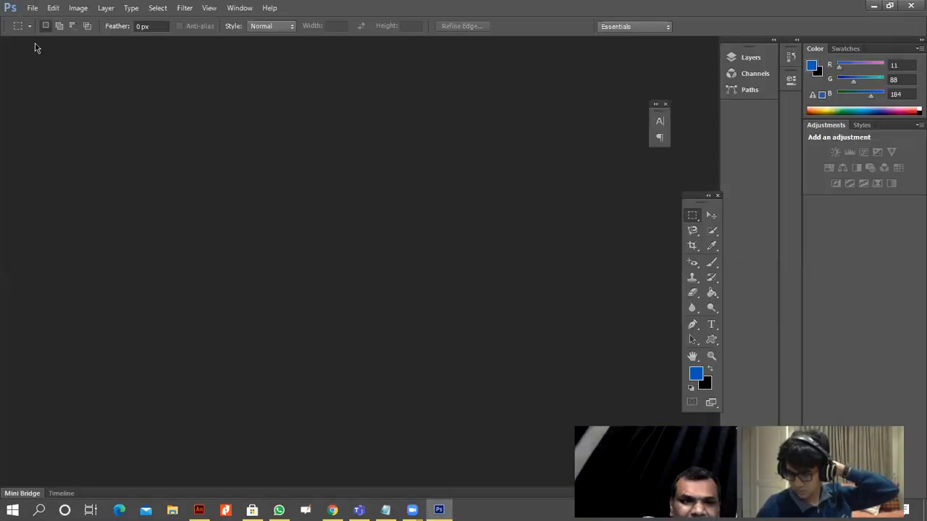
pyautogui.click(36, 10)
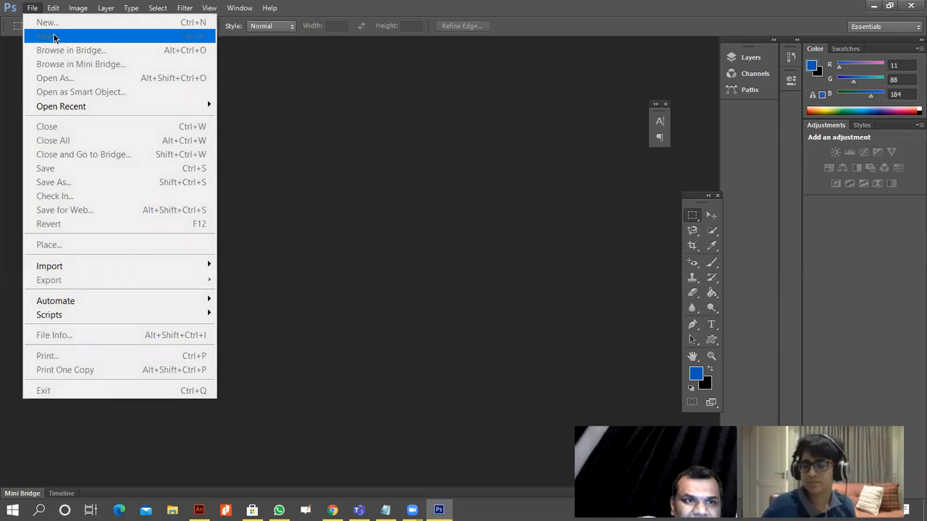
pyautogui.click(291, 200)
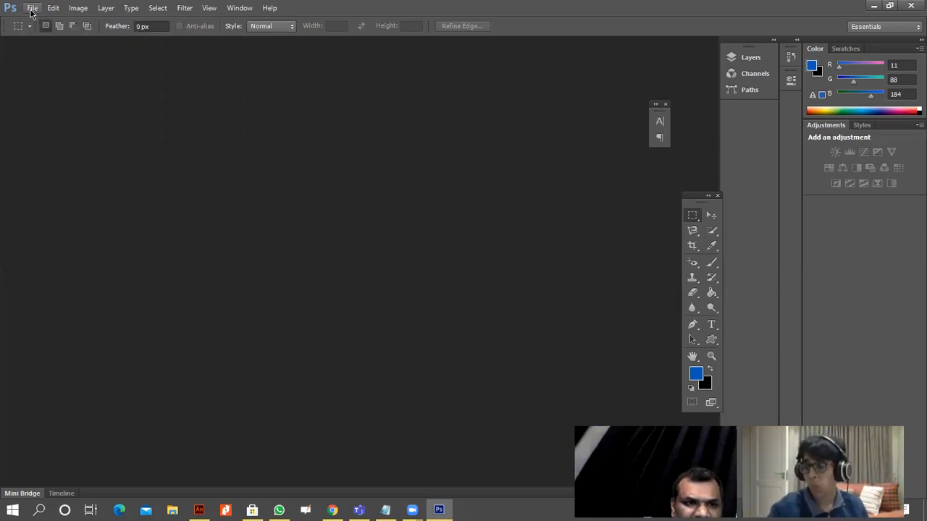
pyautogui.click(33, 9)
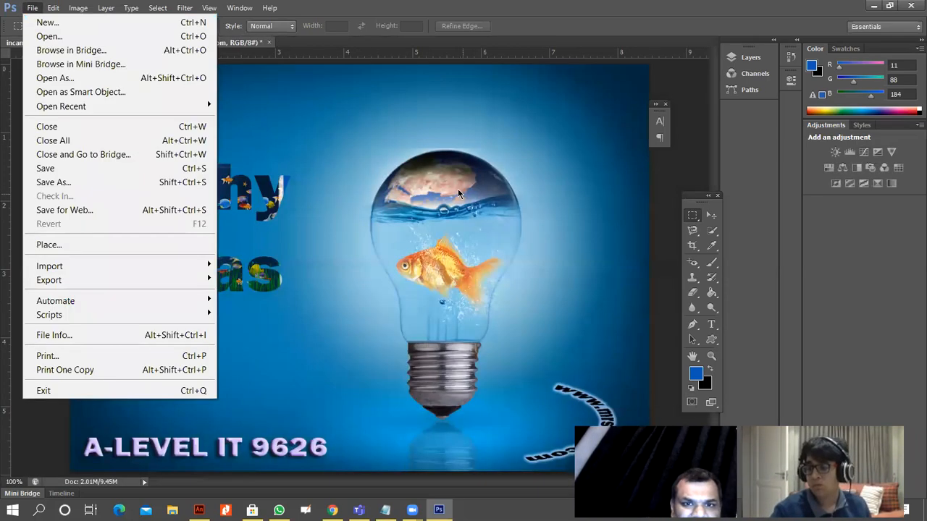
pyautogui.click(388, 186)
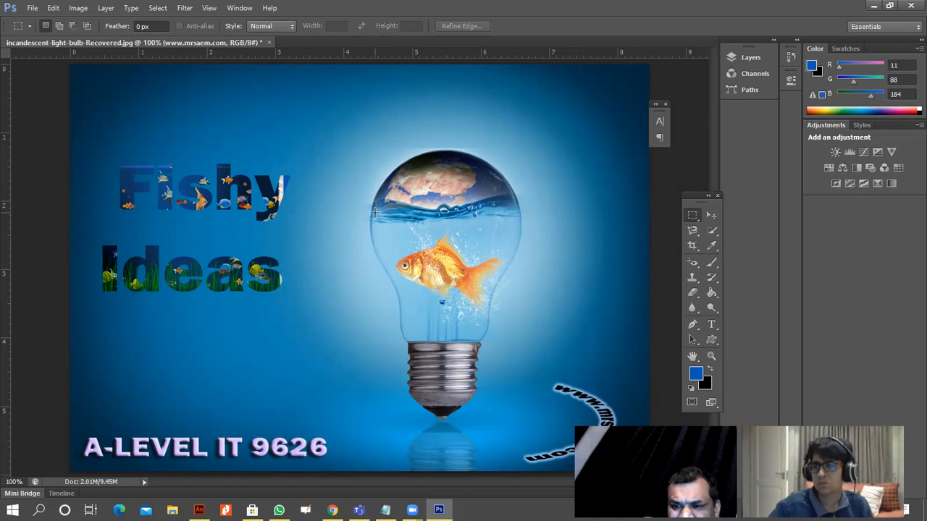
# Close the light-bulb document, saving it as incandescent-light-bulb-Recovered in PSD format in the Photoshop Activity 03 folder with Maximize Compatibility on
pyautogui.click(711, 215)
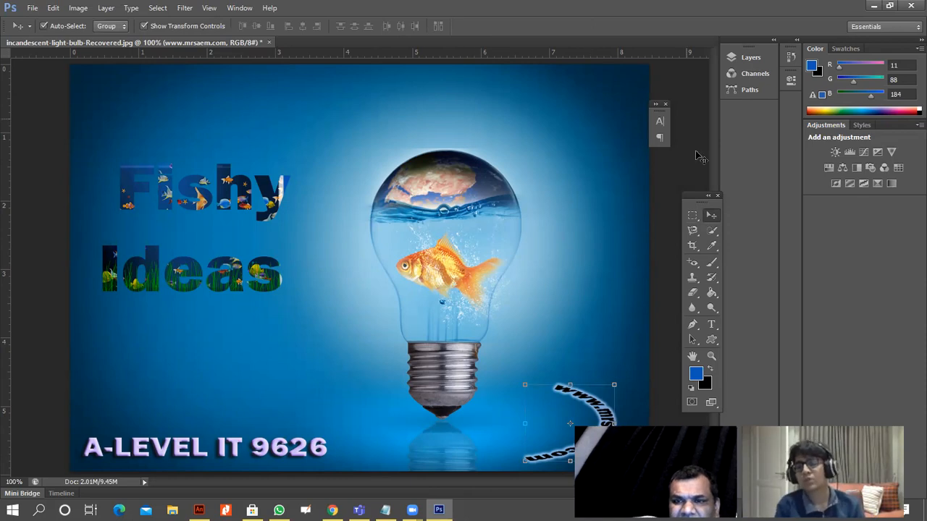
pyautogui.click(269, 42)
pyautogui.click(417, 198)
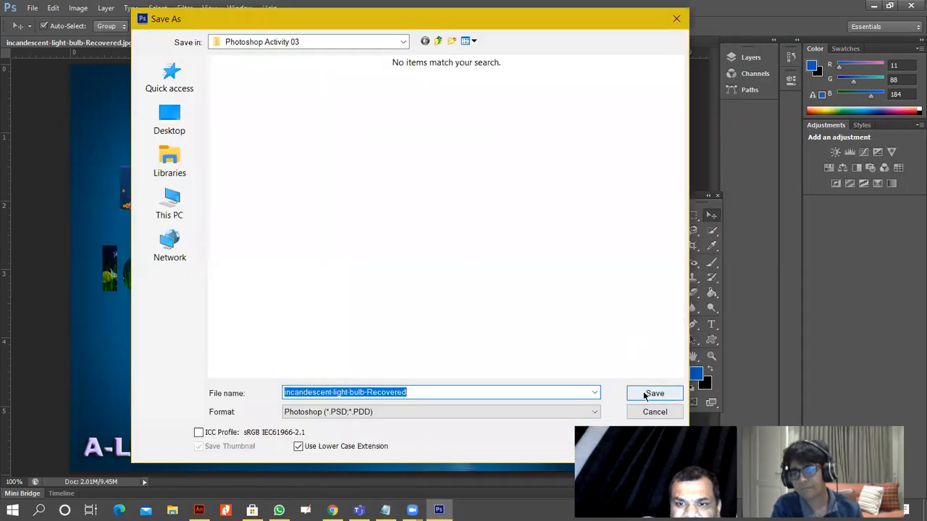
pyautogui.click(654, 391)
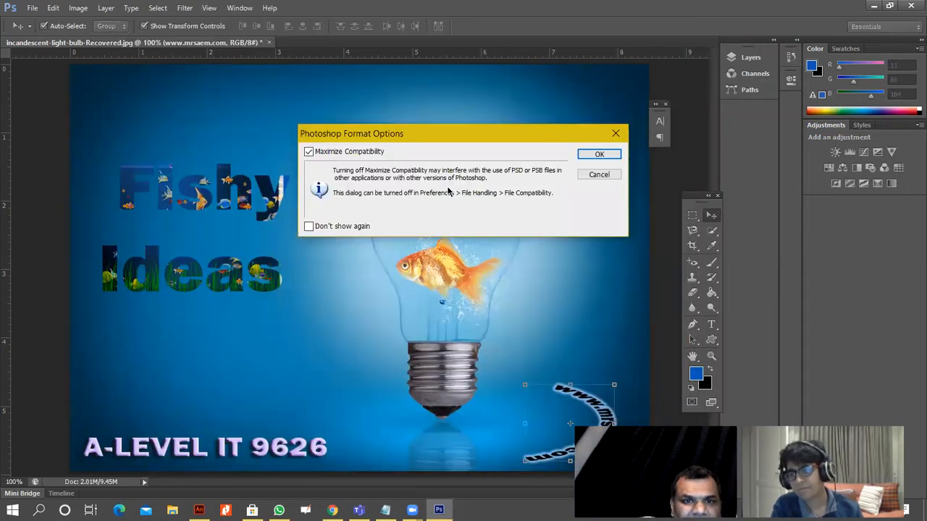
pyautogui.click(593, 153)
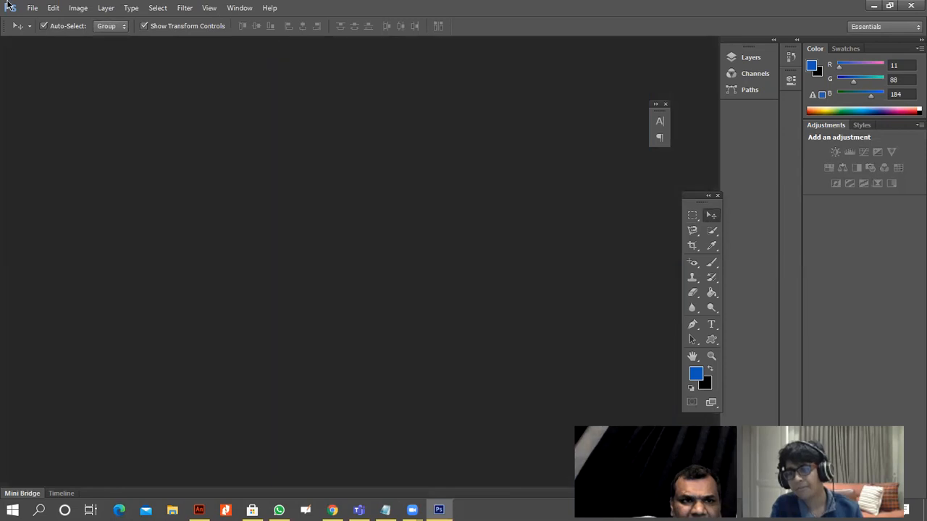
# Try to open the download image from the GRAPHICS folder on the Desktop
pyautogui.click(31, 9)
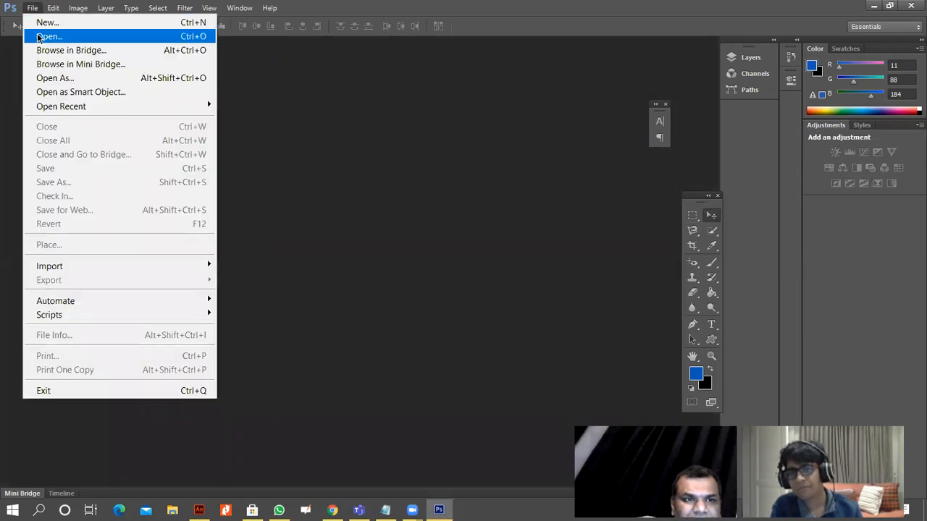
pyautogui.click(38, 36)
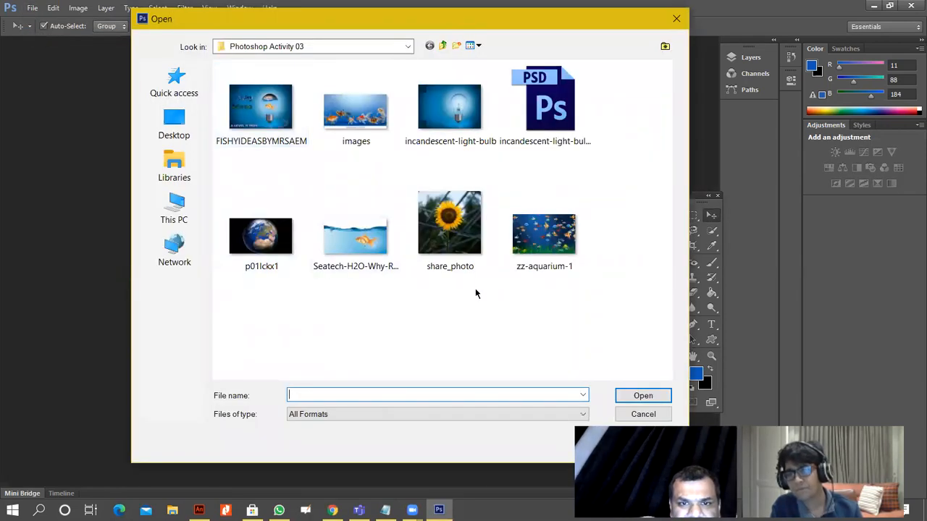
pyautogui.click(143, 142)
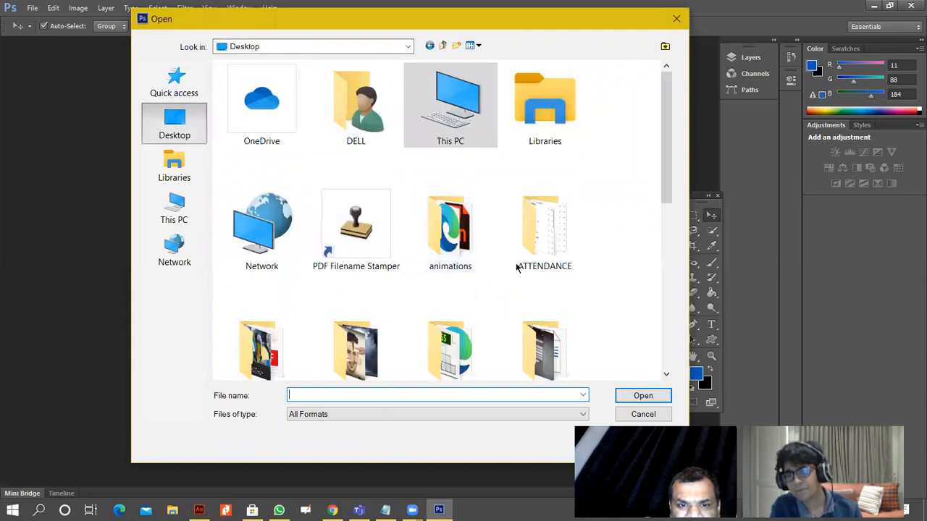
pyautogui.scroll(-3, 516, 266)
pyautogui.doubleClick(335, 165)
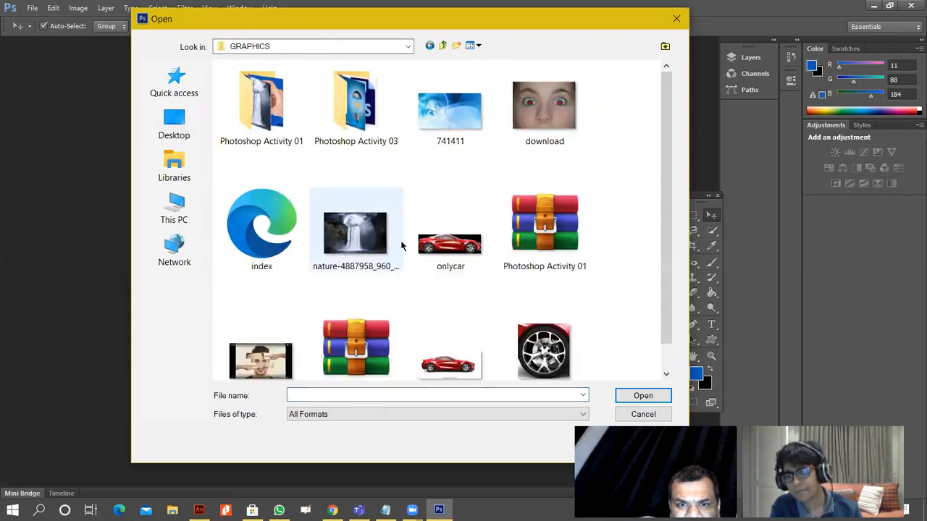
pyautogui.scroll(-1, 578, 194)
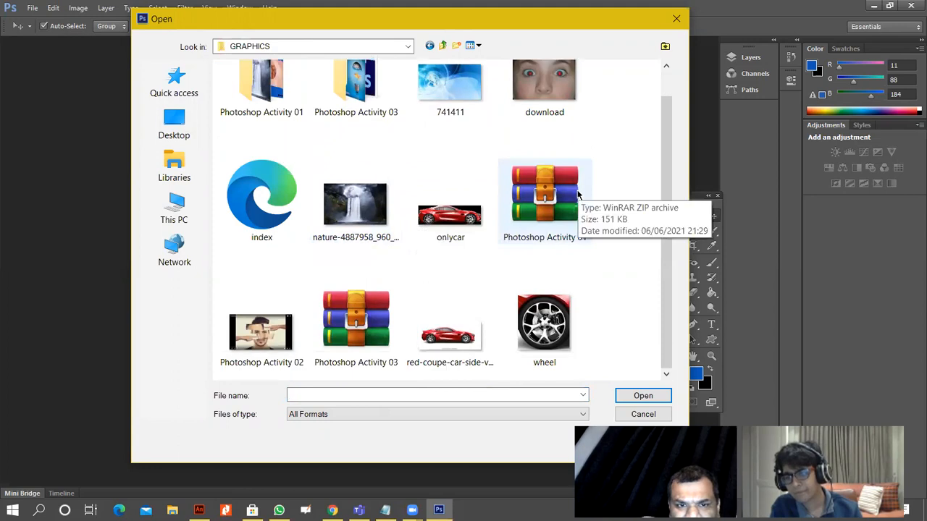
pyautogui.scroll(1, 572, 199)
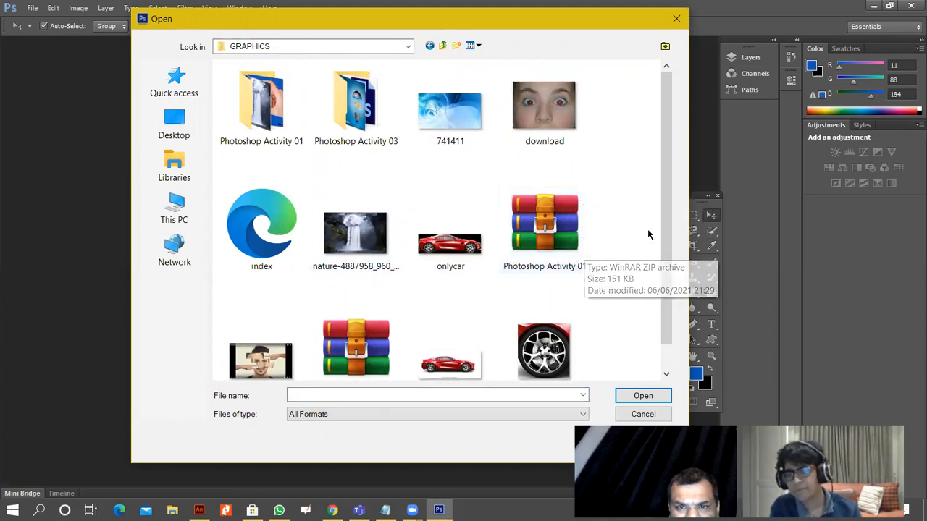
pyautogui.doubleClick(572, 140)
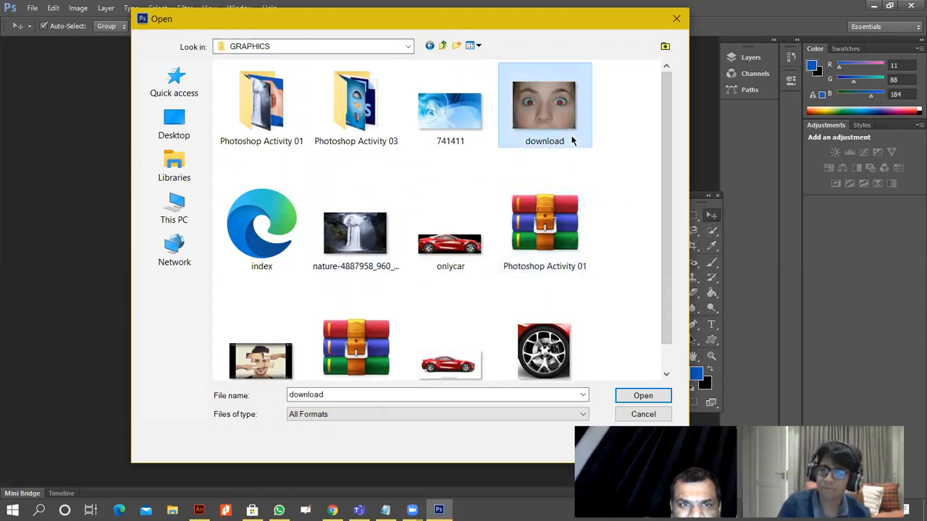
pyautogui.click(454, 199)
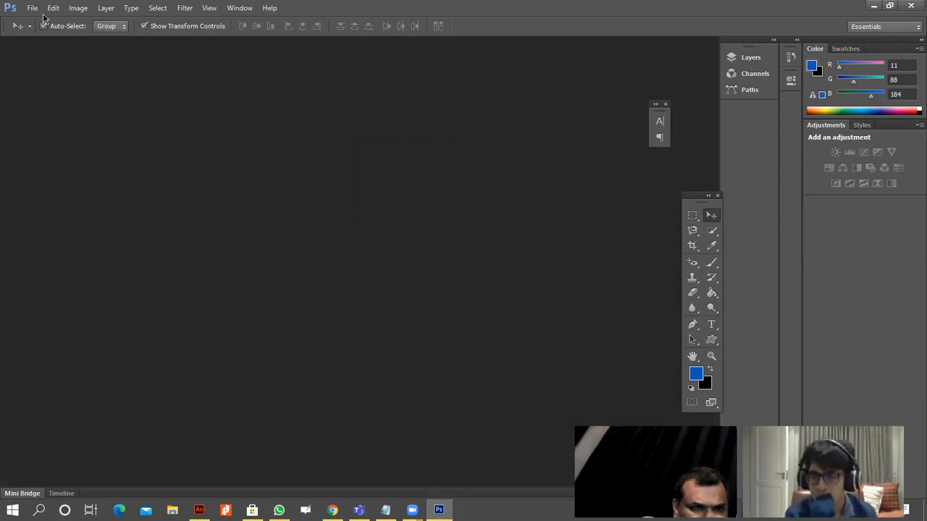
# Browse the GRAPHICS folder and its Photoshop Activity 01 subfolder for another image to open
pyautogui.click(32, 8)
pyautogui.click(40, 34)
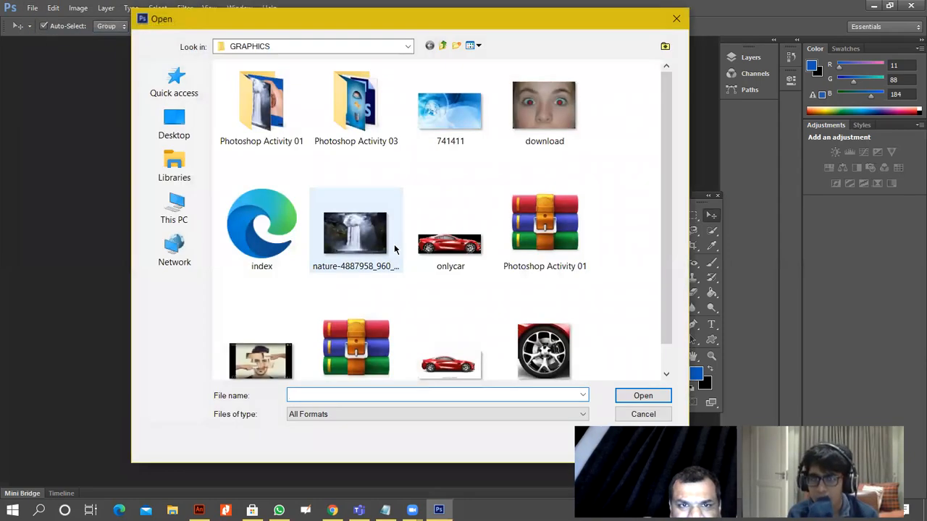
pyautogui.doubleClick(264, 134)
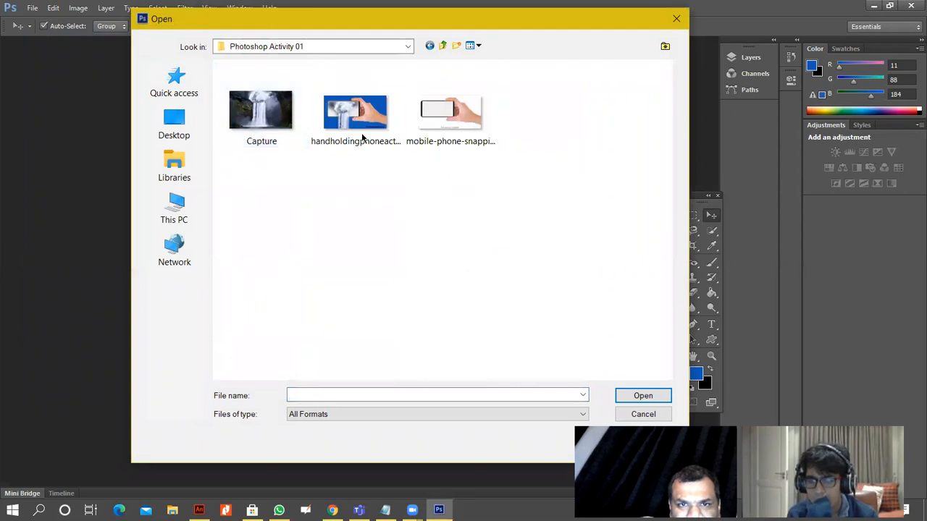
pyautogui.click(429, 46)
pyautogui.scroll(-1, 481, 279)
pyautogui.click(643, 414)
# Create a new 89 by 95 px RGB document at 72 pixels/inch with a transparent background
pyautogui.click(33, 8)
pyautogui.click(43, 21)
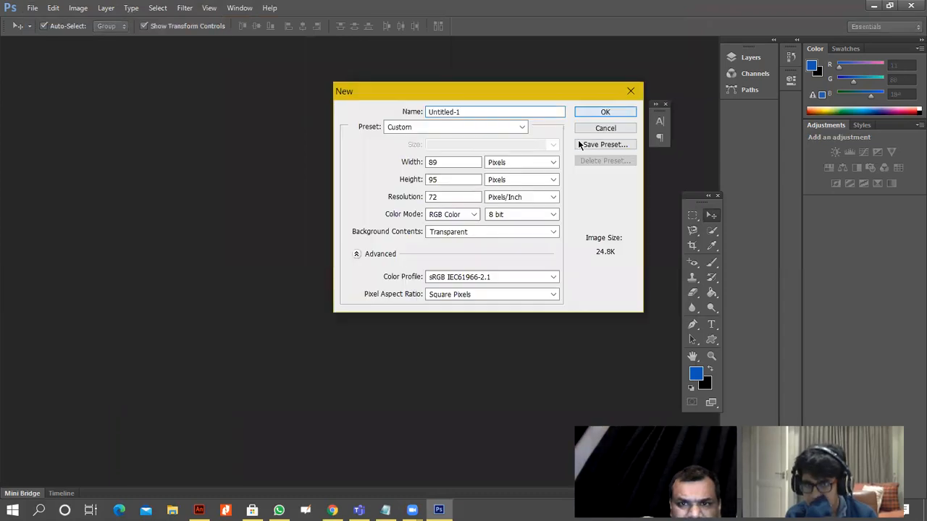
pyautogui.press('Return')
# Copy the eye bitmap from inside its tween symbol in Animate and paste it into the new Photoshop document
pyautogui.click(199, 511)
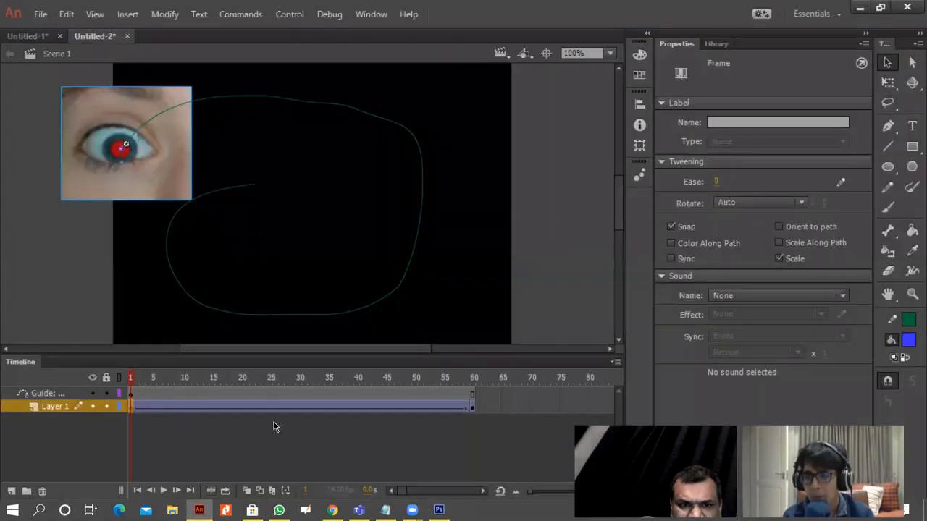
pyautogui.doubleClick(116, 166)
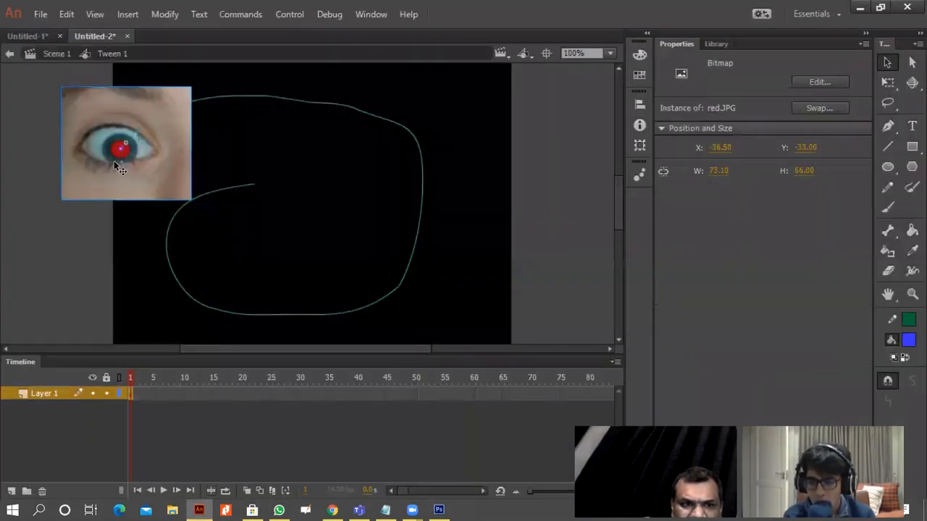
pyautogui.rightClick(169, 174)
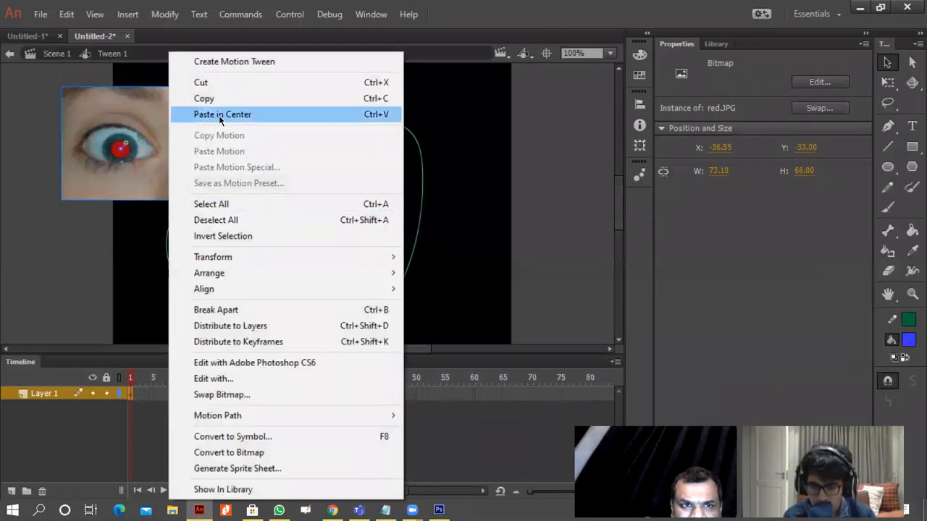
pyautogui.click(439, 510)
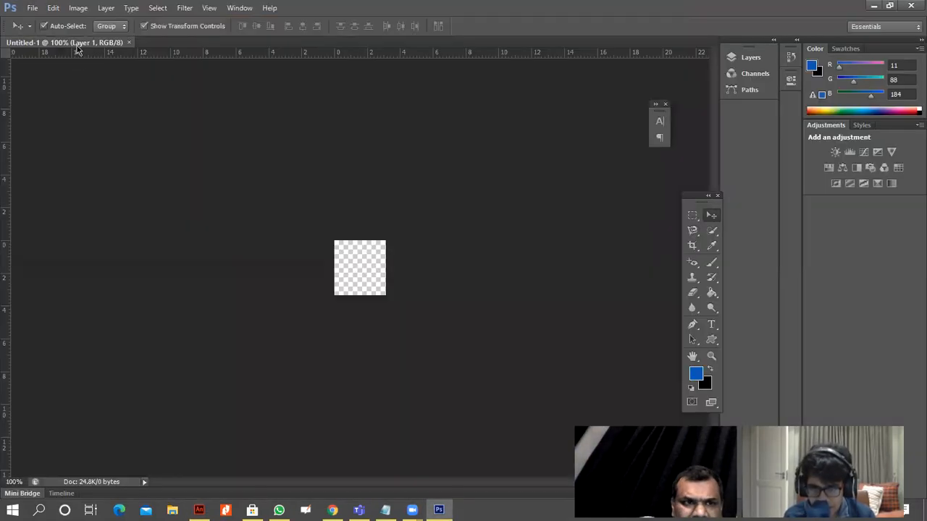
pyautogui.click(53, 8)
pyautogui.click(100, 132)
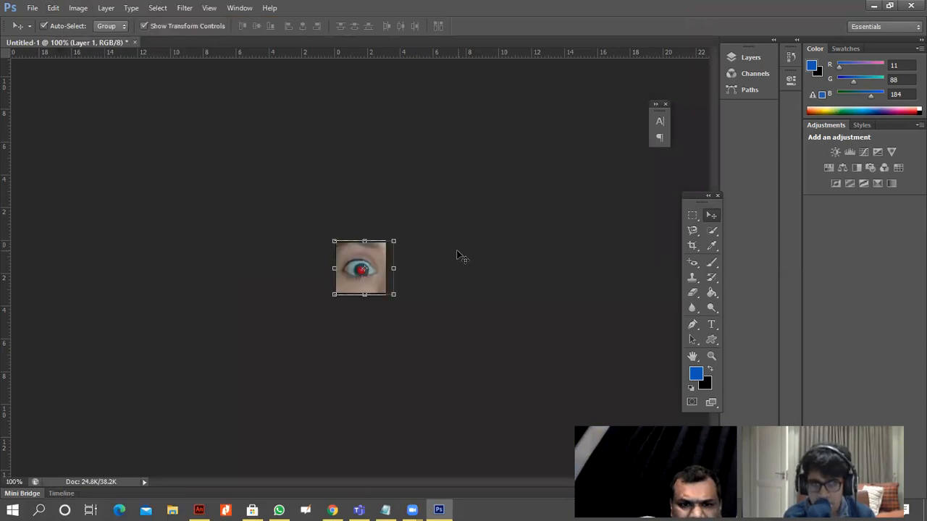
# Trace a selection around the open eye along both eyelids with the Magnetic Lasso, using a 10 px width
pyautogui.hotkey('ctrl', '+')
pyautogui.hotkey('ctrl', '+')
pyautogui.hotkey('ctrl', '+')
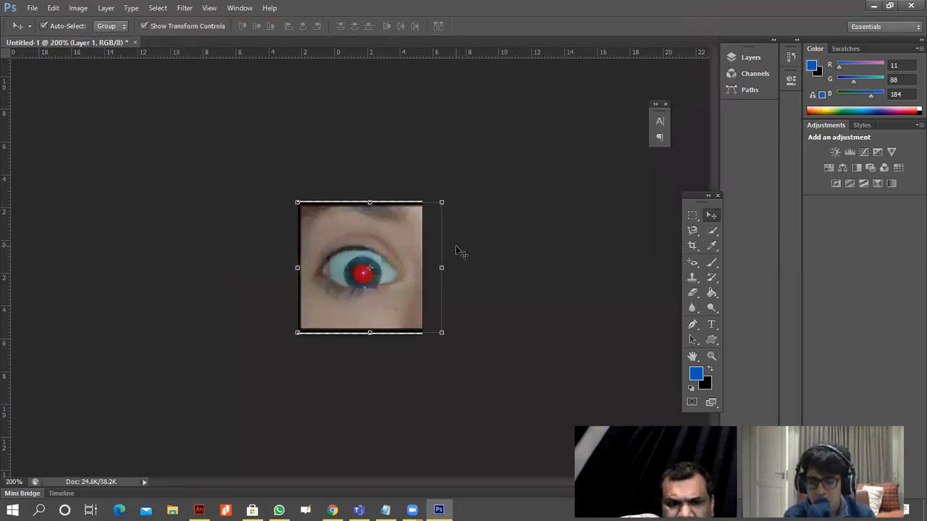
pyautogui.hotkey('ctrl', '+')
pyautogui.hotkey('ctrl', '+')
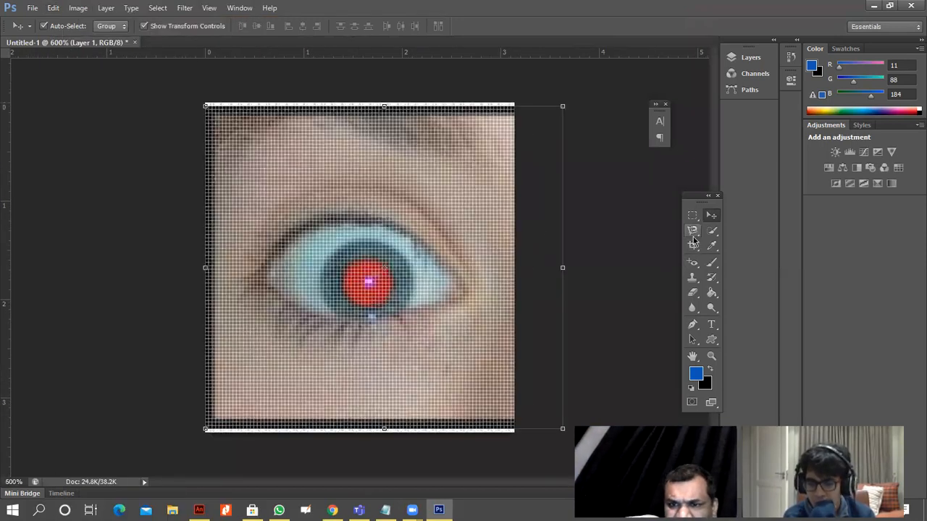
pyautogui.click(692, 230)
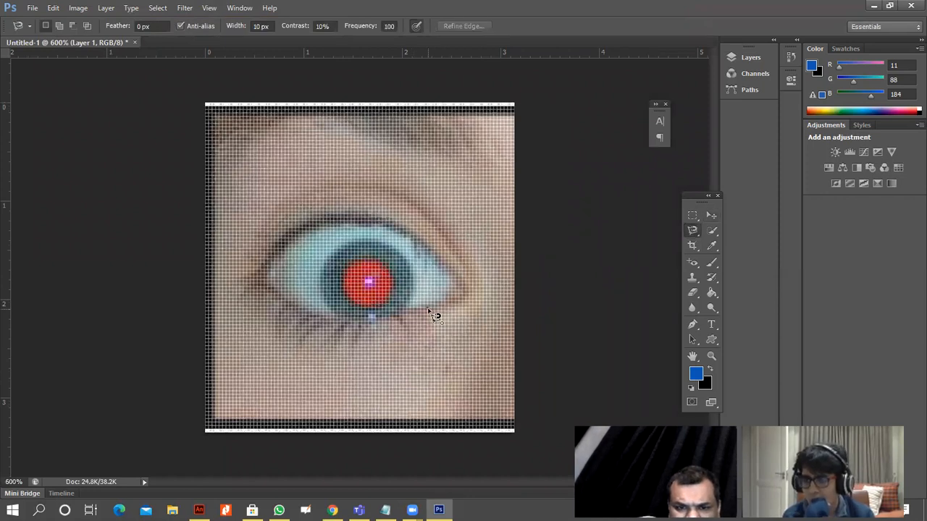
pyautogui.click(467, 306)
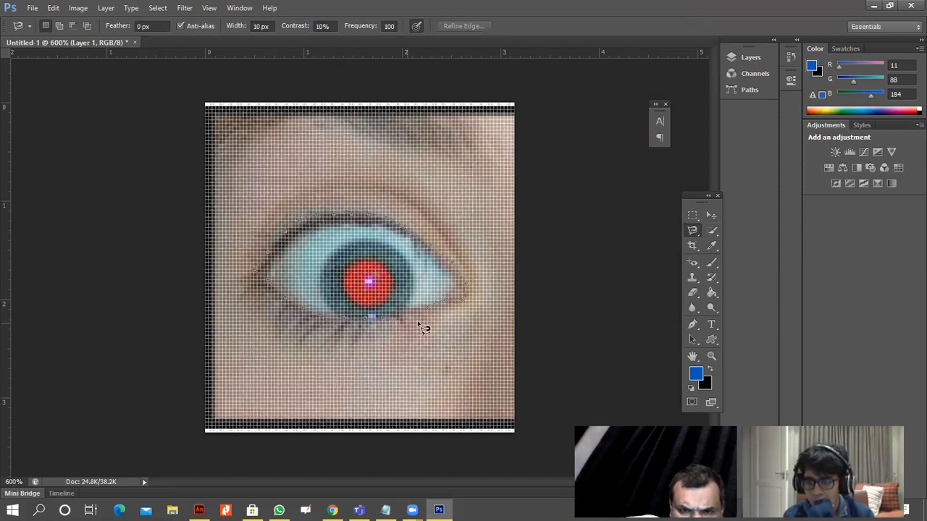
pyautogui.doubleClick(466, 301)
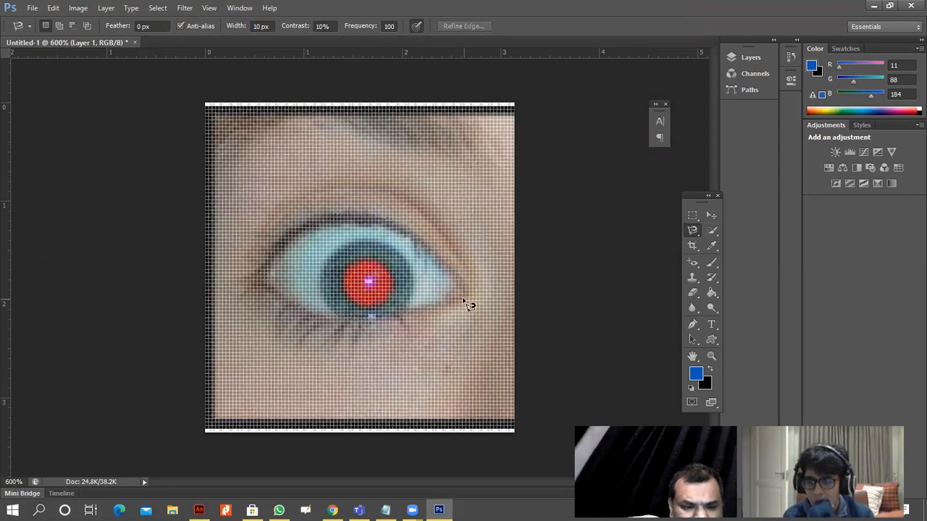
# Undo the deselection of the eye outline and copy the selected eye area
pyautogui.click(55, 9)
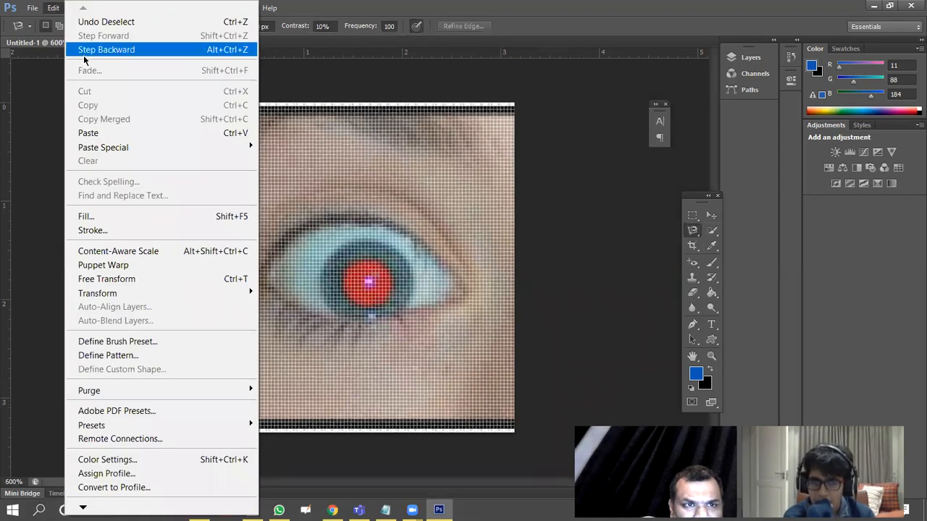
pyautogui.click(85, 50)
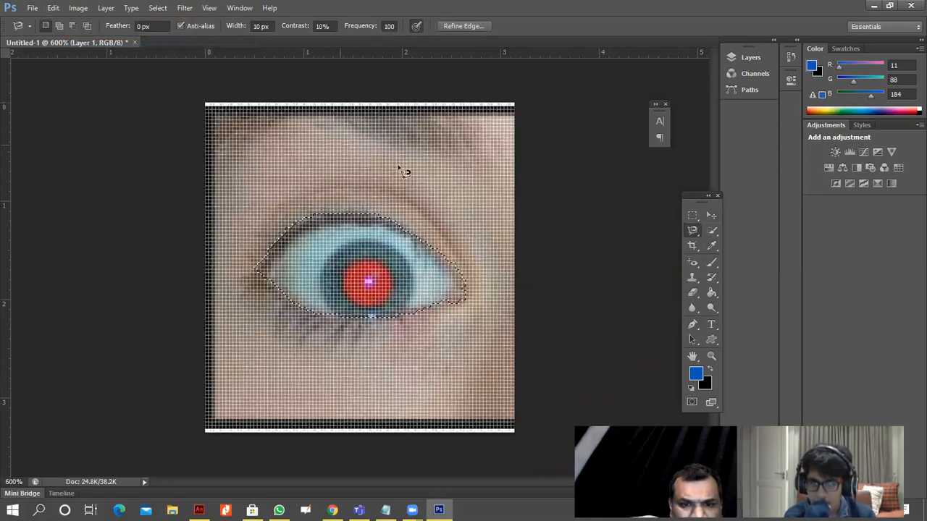
pyautogui.click(57, 9)
pyautogui.click(88, 105)
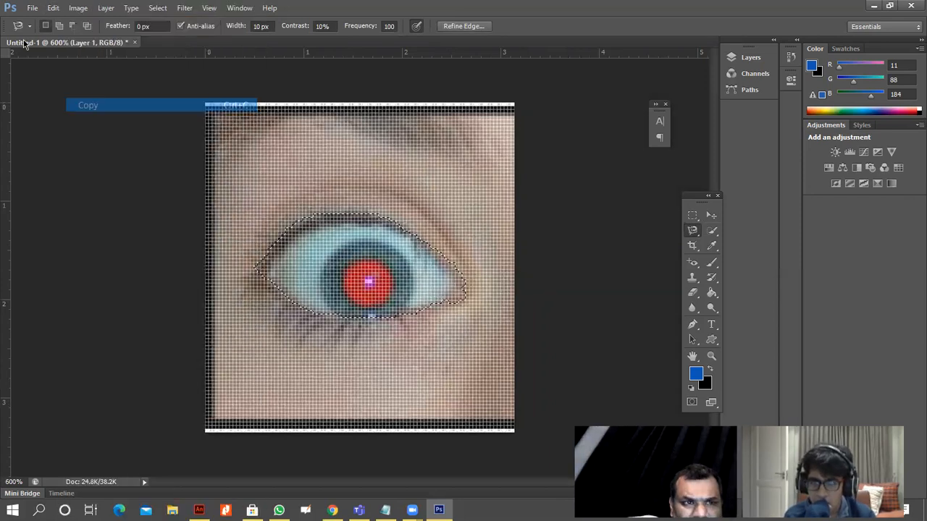
# Create a transparent 61 by 32 px document from the Clipboard preset and paste the cut-out eye into it
pyautogui.click(32, 8)
pyautogui.click(40, 23)
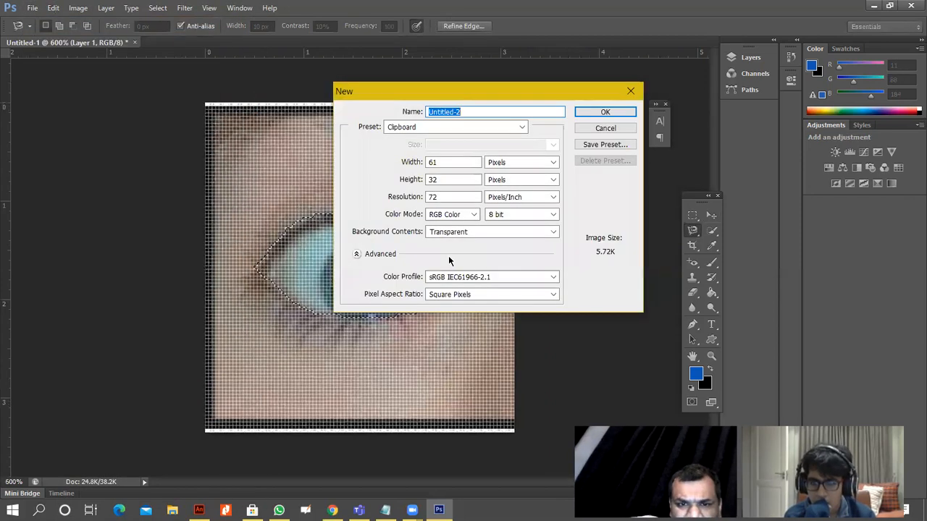
pyautogui.press('Return')
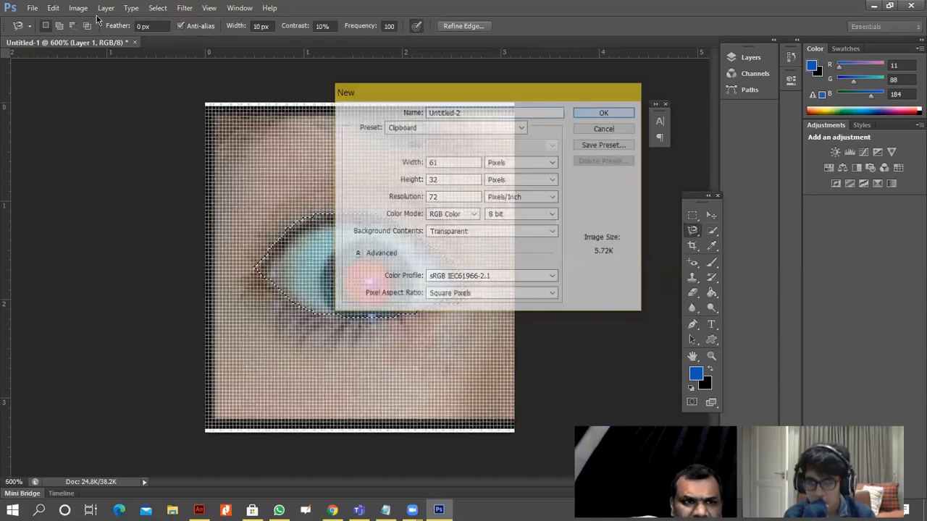
pyautogui.click(53, 8)
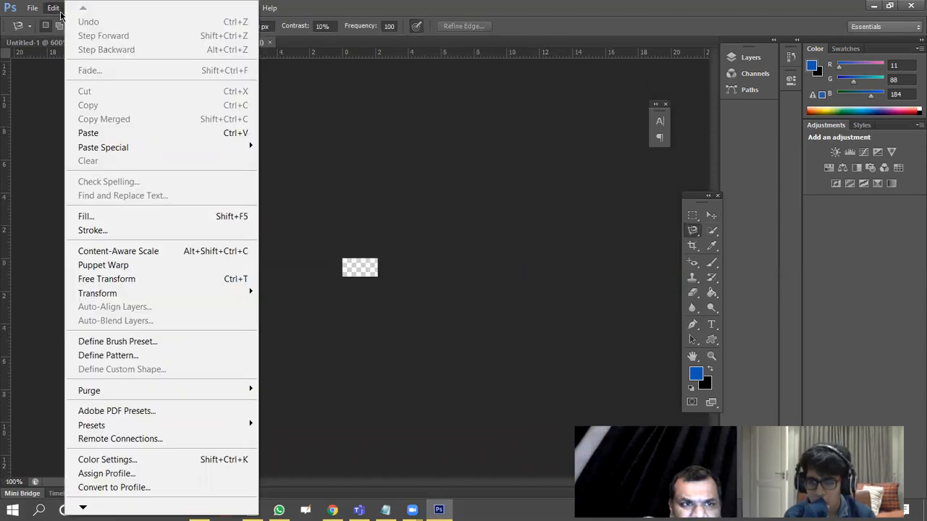
pyautogui.click(123, 134)
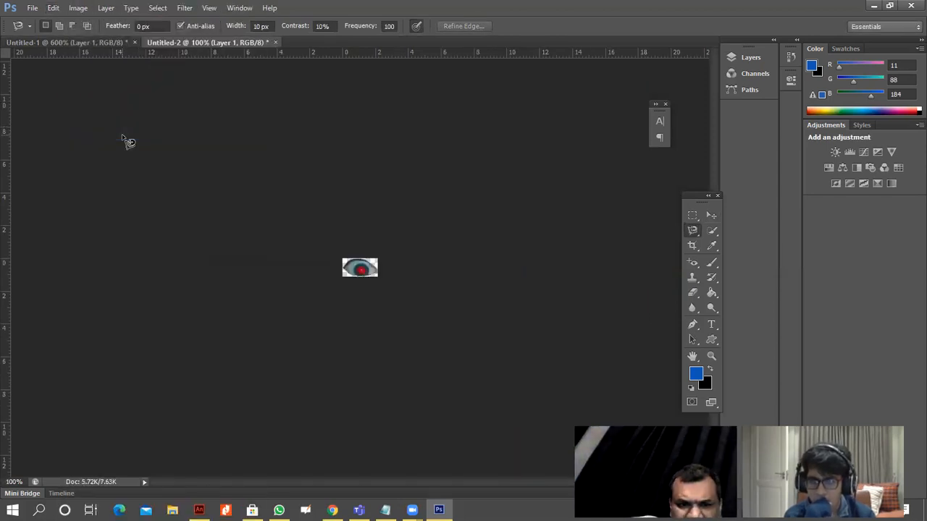
# Save the cut-out eye as a CompuServe GIF named eye in the GRAPHICS folder, accepting the Indexed Color settings with Transparency on
pyautogui.click(38, 8)
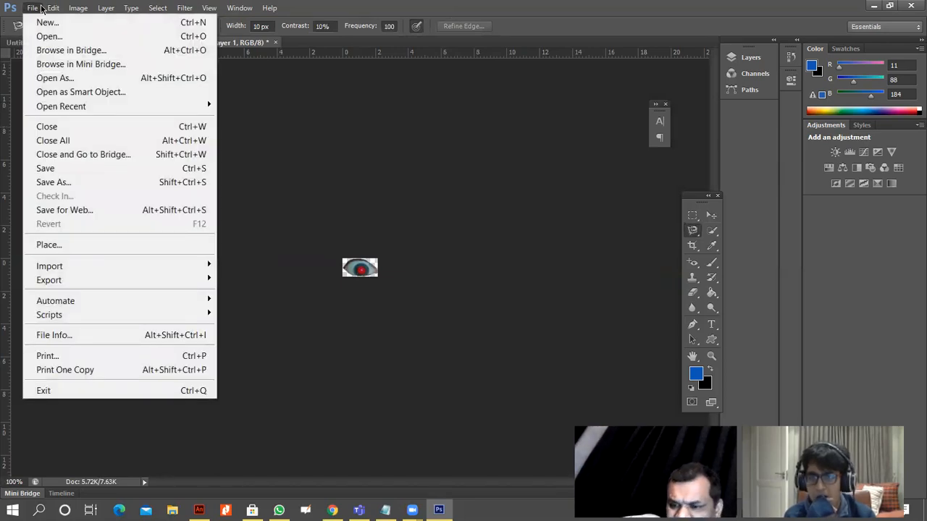
pyautogui.moveTo(45, 8)
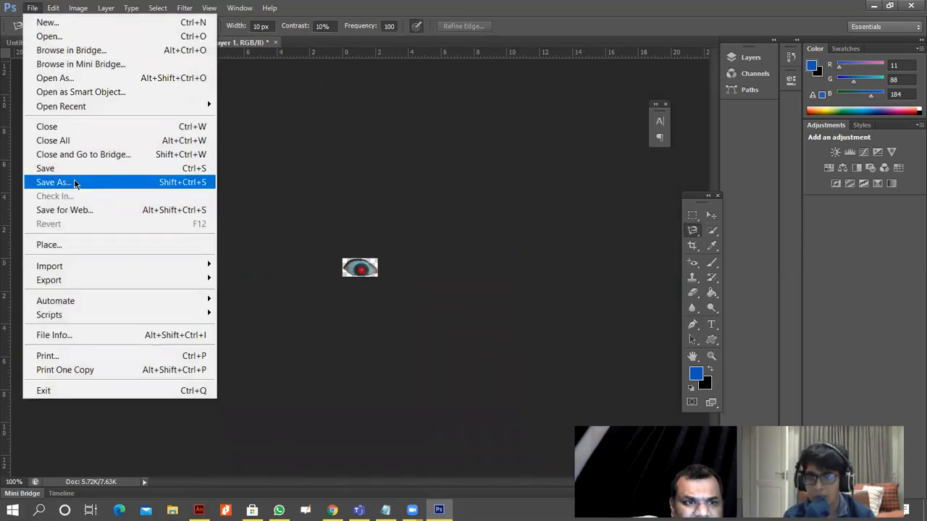
pyautogui.click(75, 183)
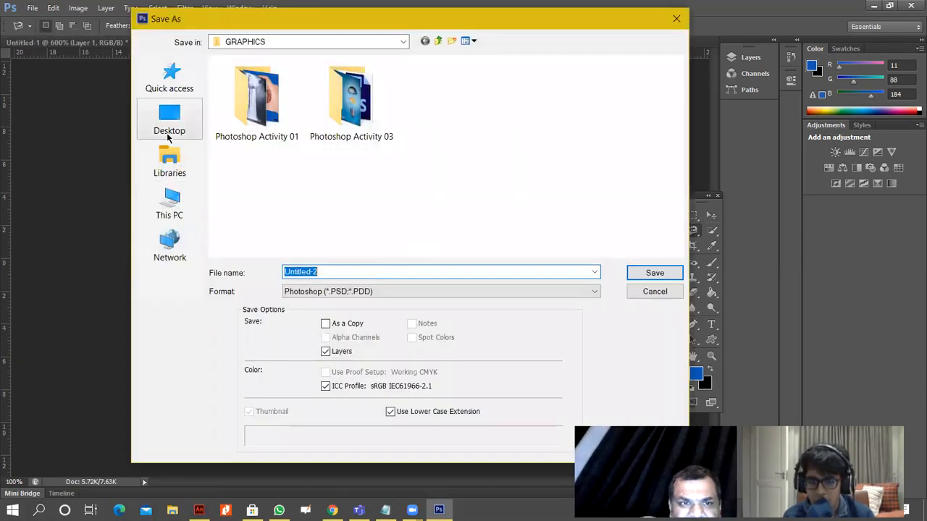
pyautogui.click(327, 294)
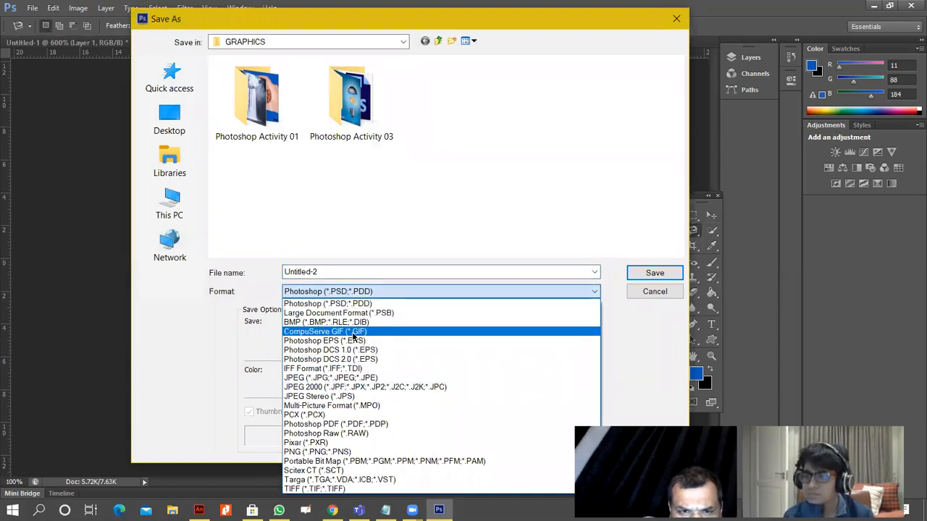
pyautogui.click(360, 331)
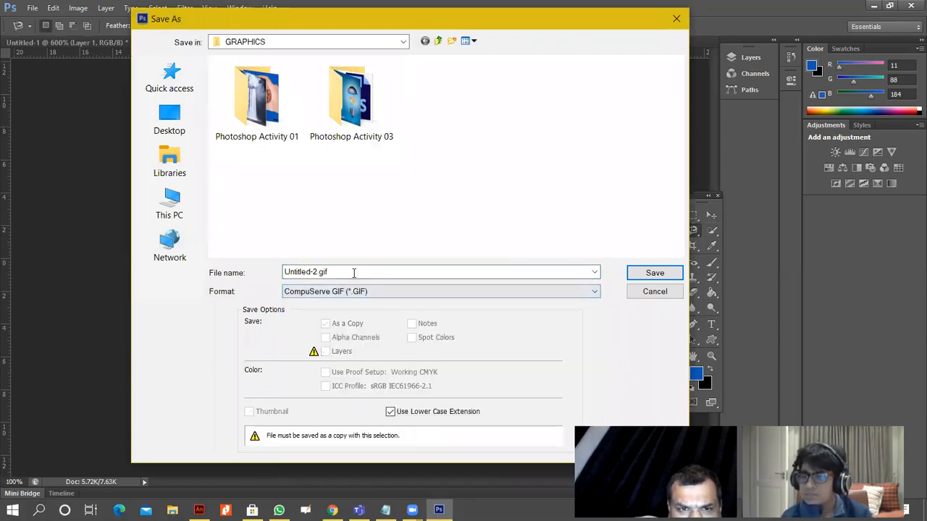
pyautogui.write('eye')
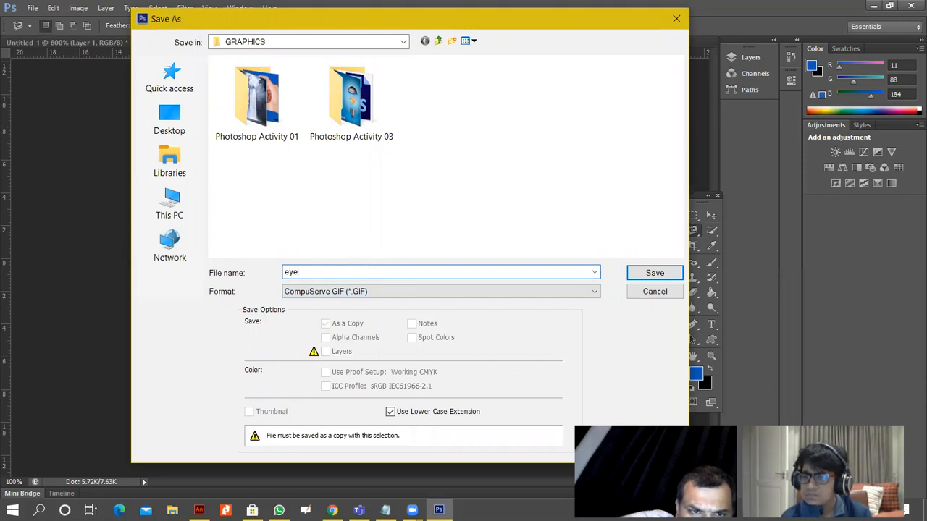
pyautogui.click(641, 273)
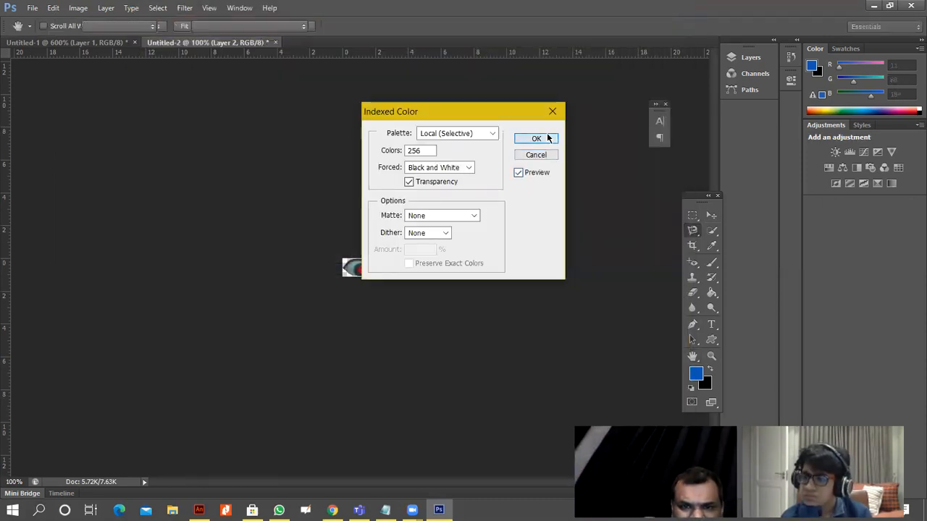
pyautogui.click(547, 138)
pyautogui.click(501, 173)
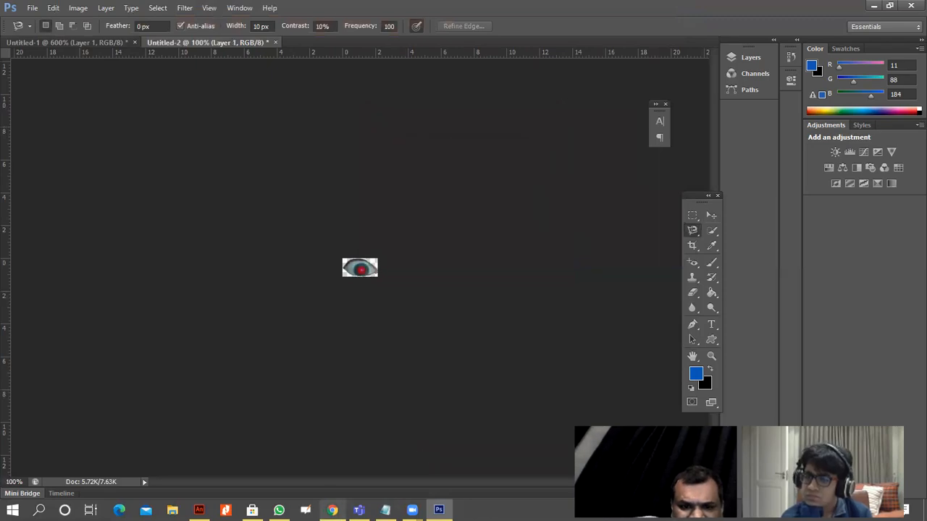
# Switch to Animate and create a 550 by 400 px ActionScript 3.0 document with a black stage
pyautogui.click(199, 510)
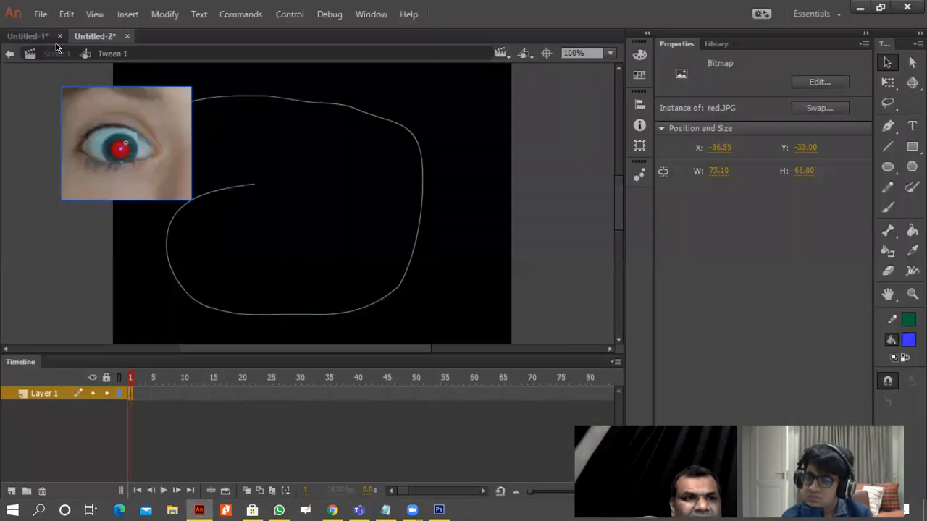
pyautogui.click(41, 14)
pyautogui.click(45, 30)
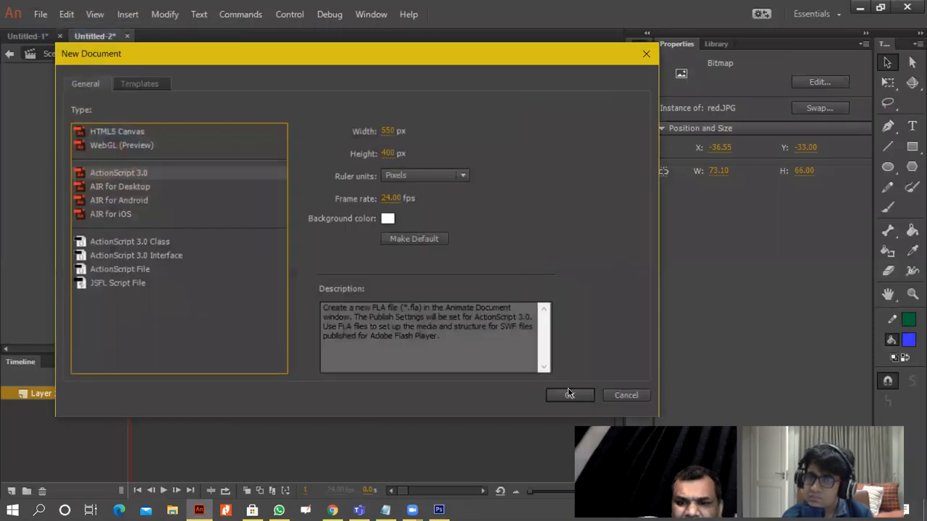
pyautogui.click(567, 394)
pyautogui.click(720, 228)
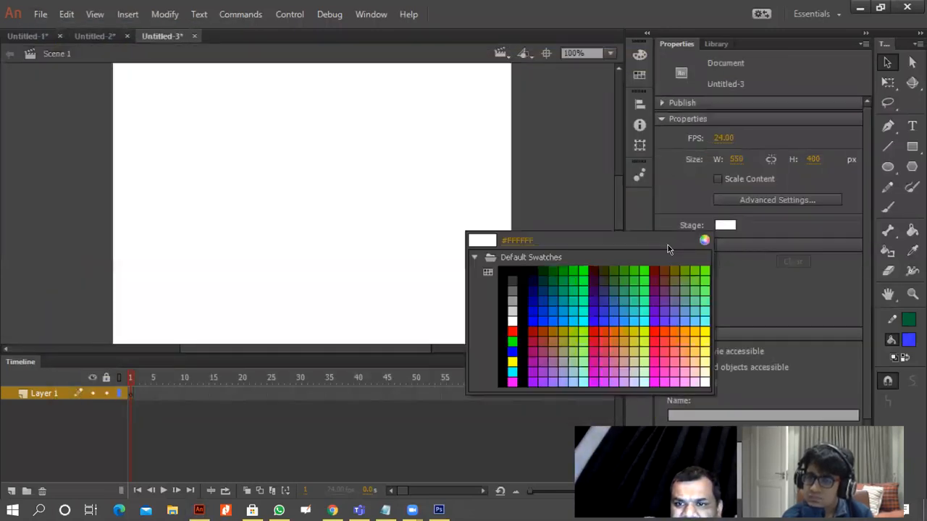
pyautogui.click(508, 271)
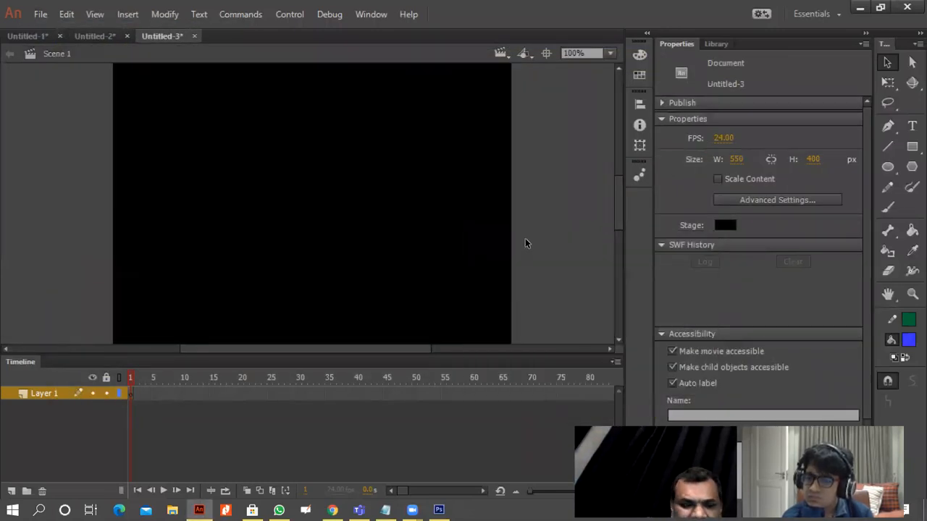
# Import the eye image from the GRAPHICS folder on the Desktop to the stage
pyautogui.click(40, 14)
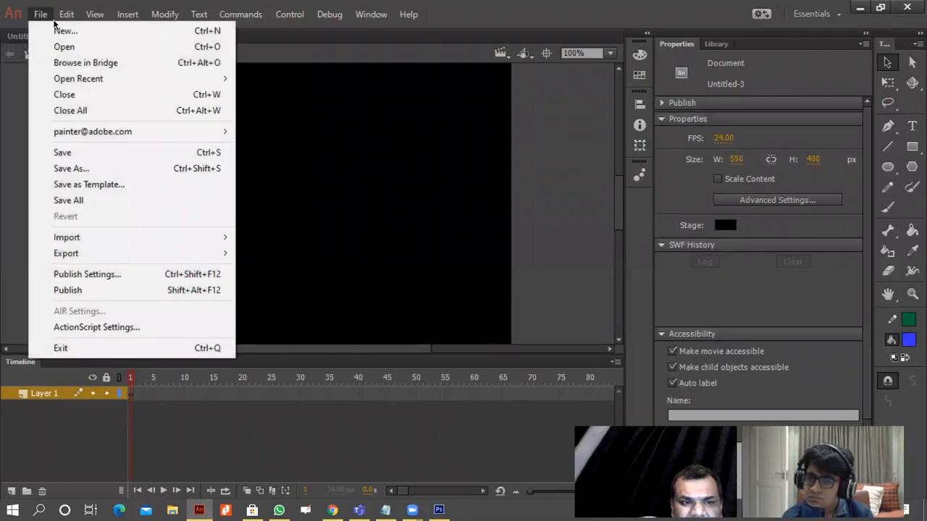
pyautogui.moveTo(221, 238)
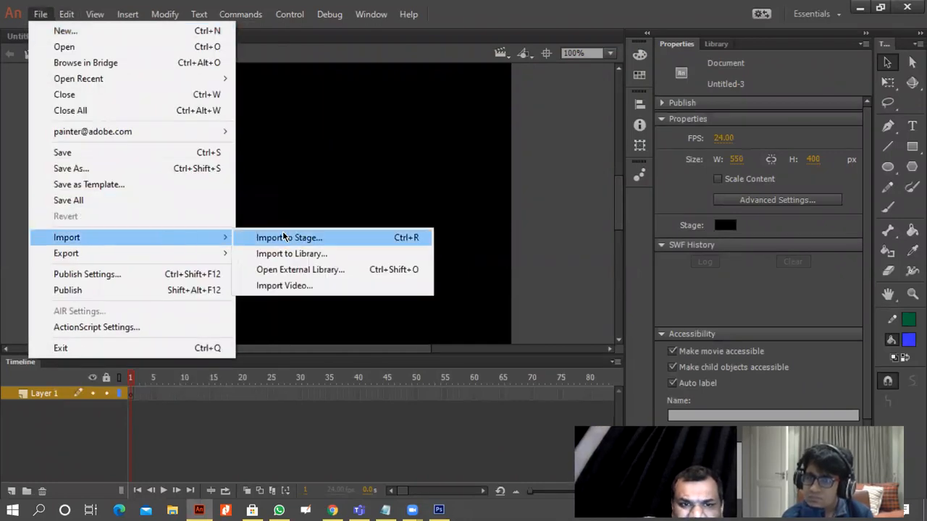
pyautogui.click(391, 237)
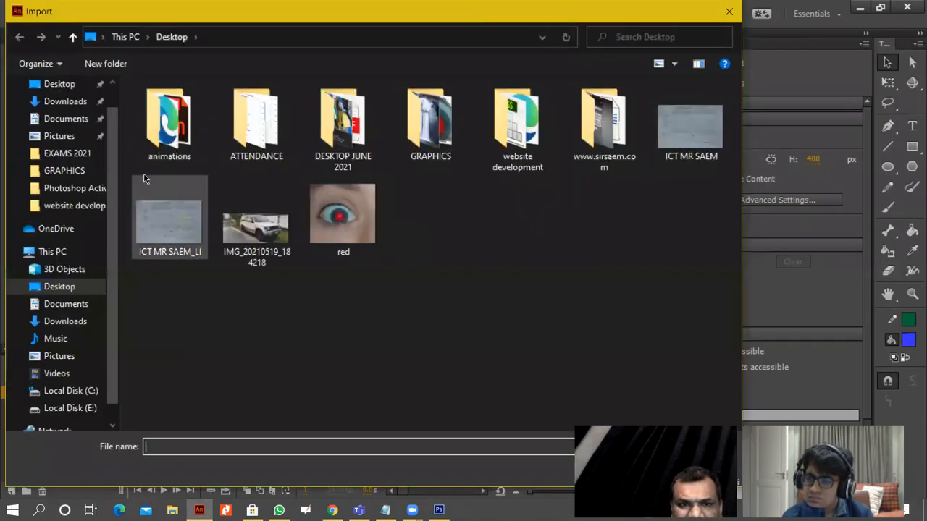
pyautogui.click(65, 289)
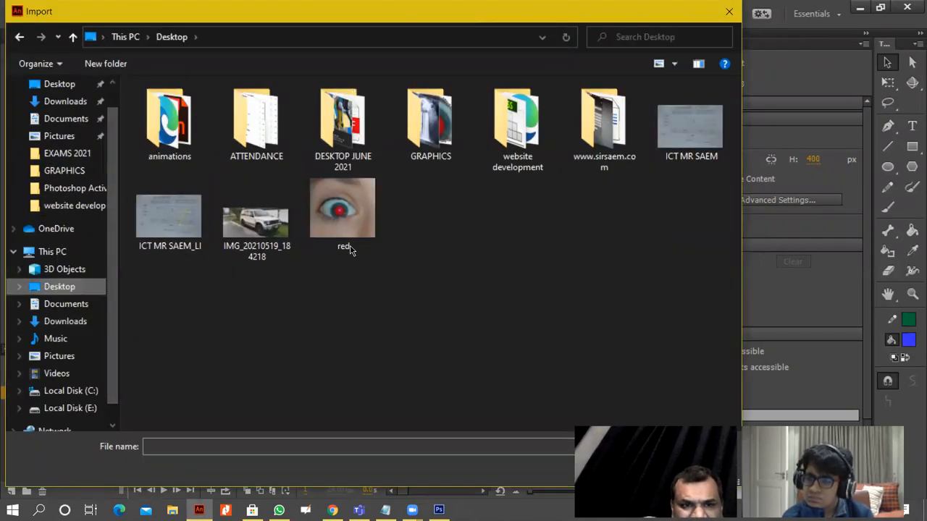
pyautogui.doubleClick(432, 151)
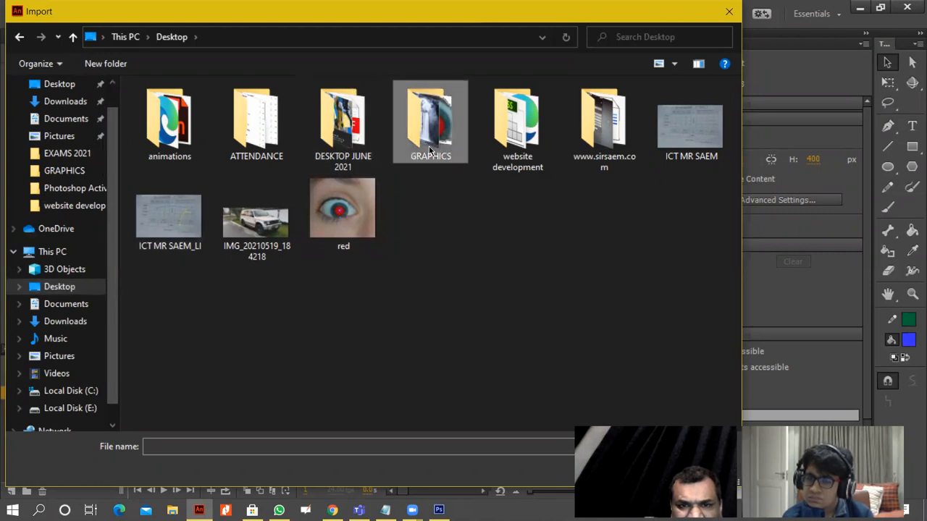
pyautogui.click(434, 154)
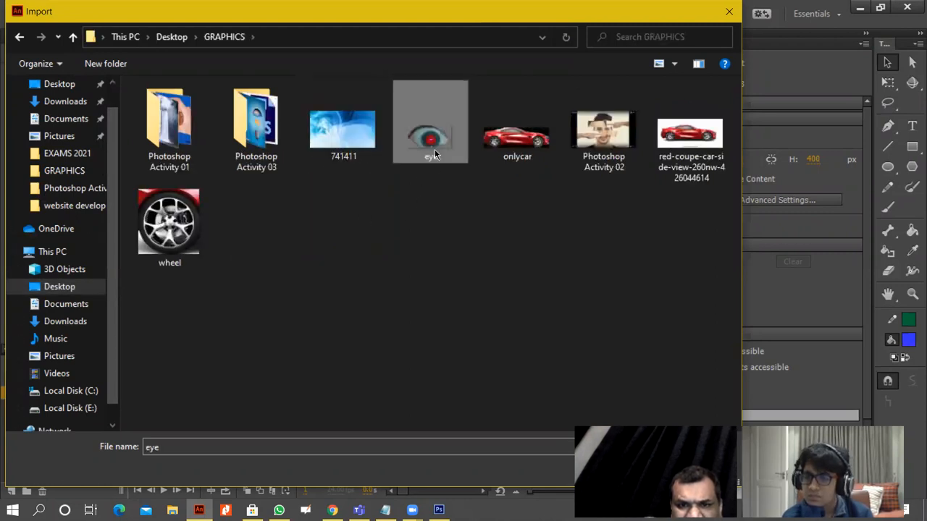
pyautogui.doubleClick(434, 141)
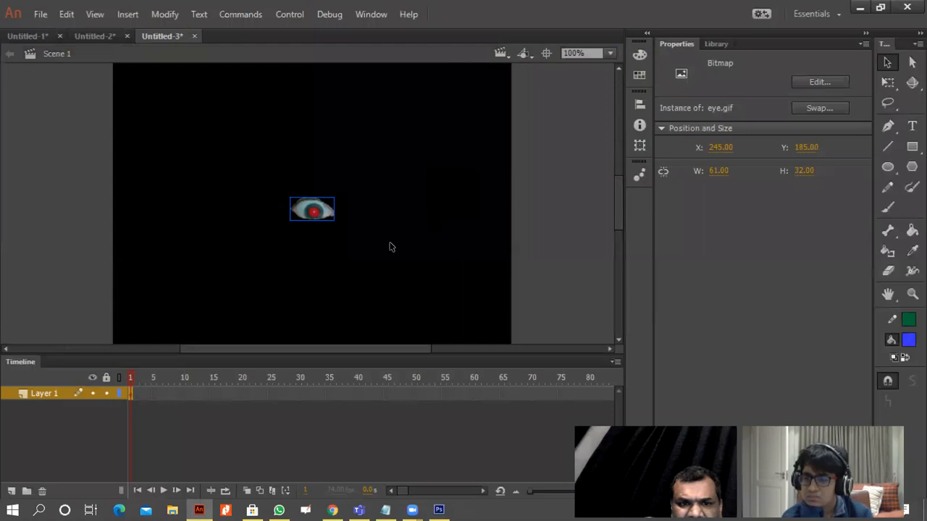
# Insert a keyframe at frame 65 of Layer 1 and create a classic tween across the eye's frames
pyautogui.click(500, 392)
pyautogui.rightClick(499, 392)
pyautogui.click(569, 202)
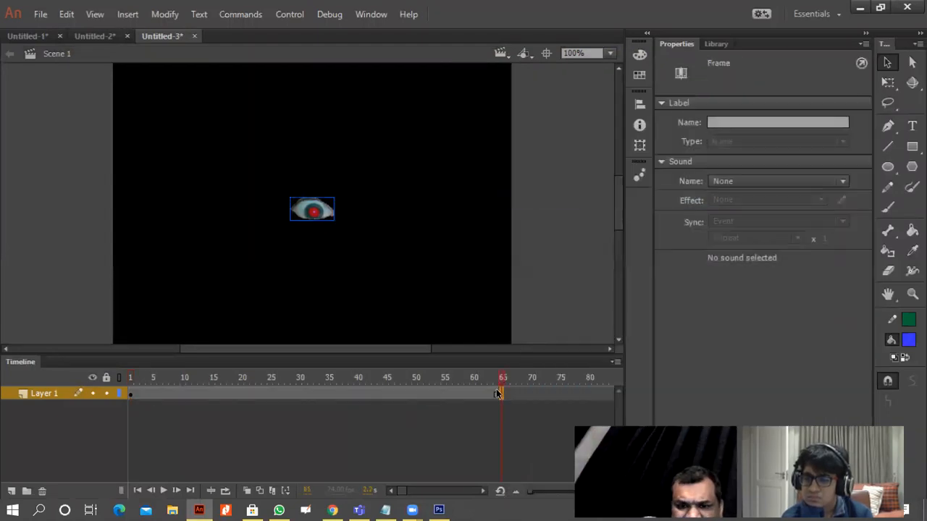
pyautogui.rightClick(496, 393)
pyautogui.click(564, 123)
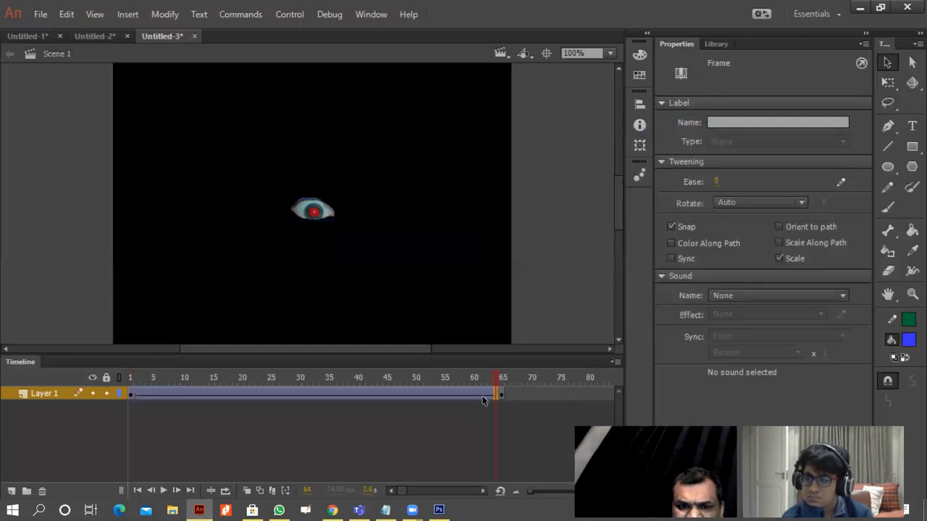
pyautogui.rightClick(500, 393)
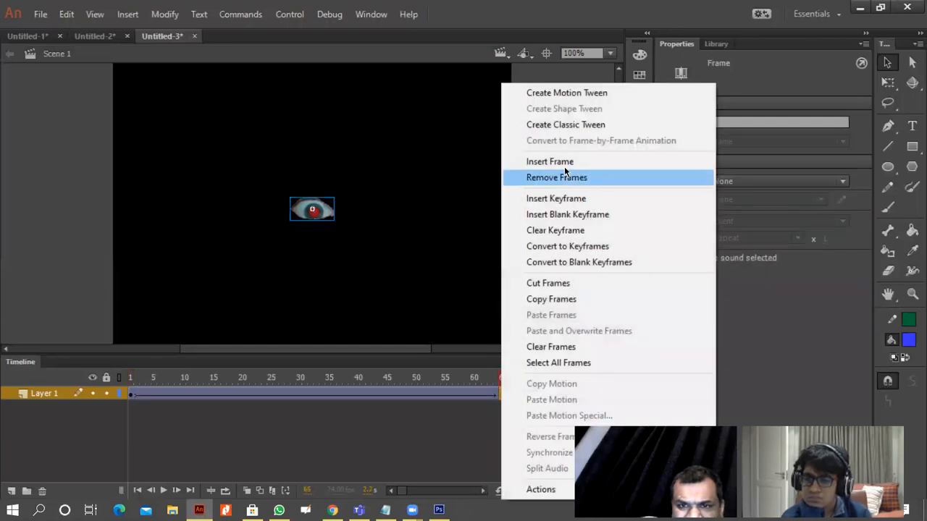
pyautogui.click(565, 124)
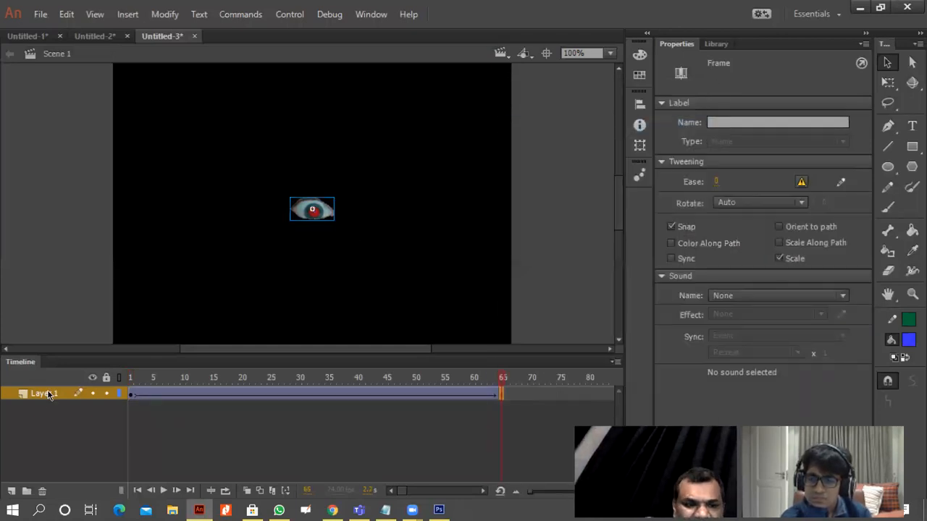
# Add a classic motion guide to Layer 1 and draw an inward spiral around the eye on it with the Pencil tool
pyautogui.rightClick(48, 395)
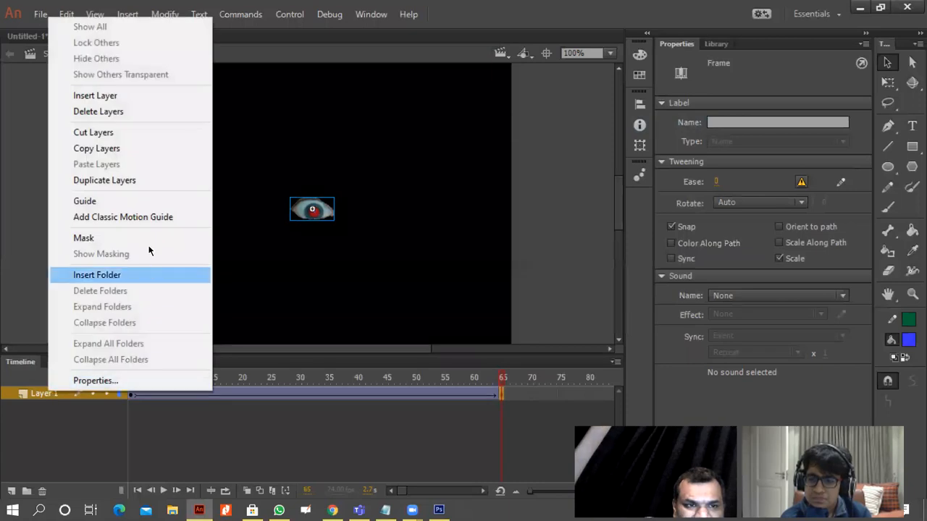
pyautogui.click(118, 217)
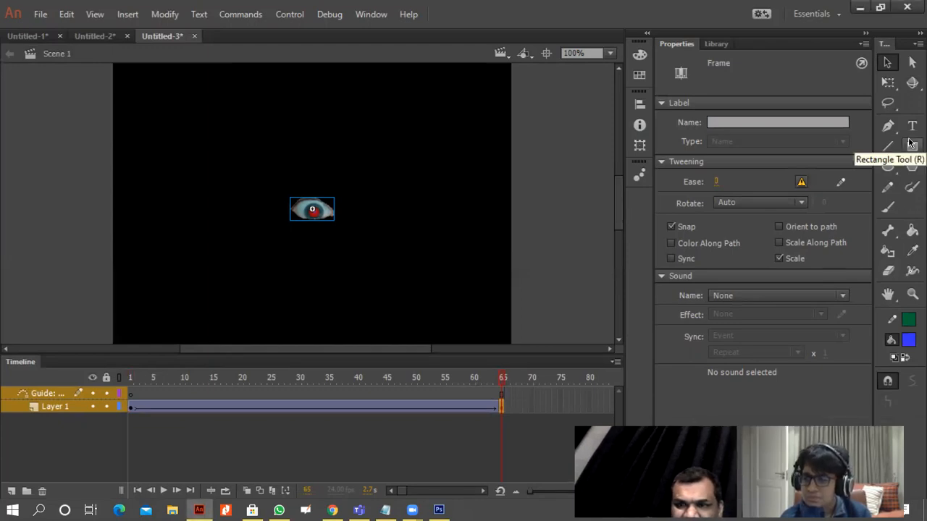
pyautogui.click(888, 188)
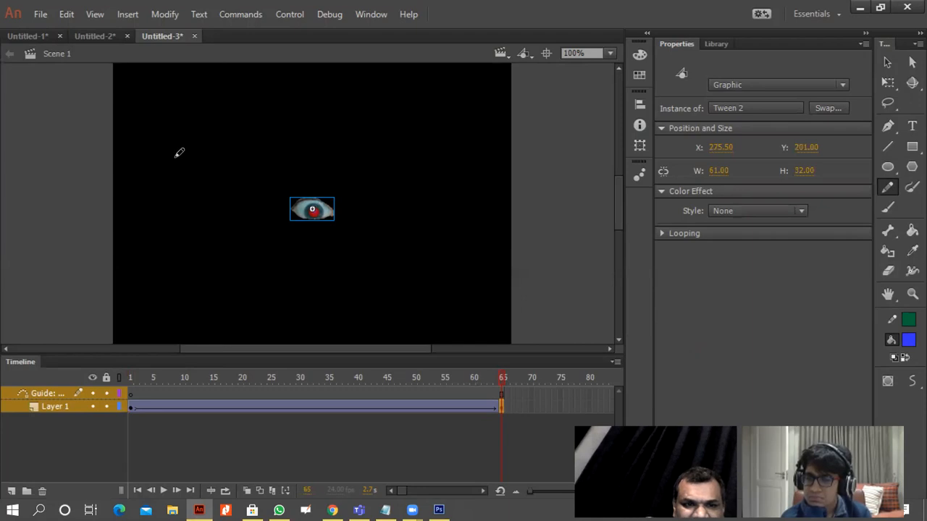
pyautogui.moveTo(179, 153)
pyautogui.mouseDown()
pyautogui.moveTo(208, 132)
pyautogui.moveTo(356, 142)
pyautogui.moveTo(389, 162)
pyautogui.moveTo(391, 238)
pyautogui.moveTo(366, 277)
pyautogui.moveTo(334, 298)
pyautogui.moveTo(252, 278)
pyautogui.mouseUp()
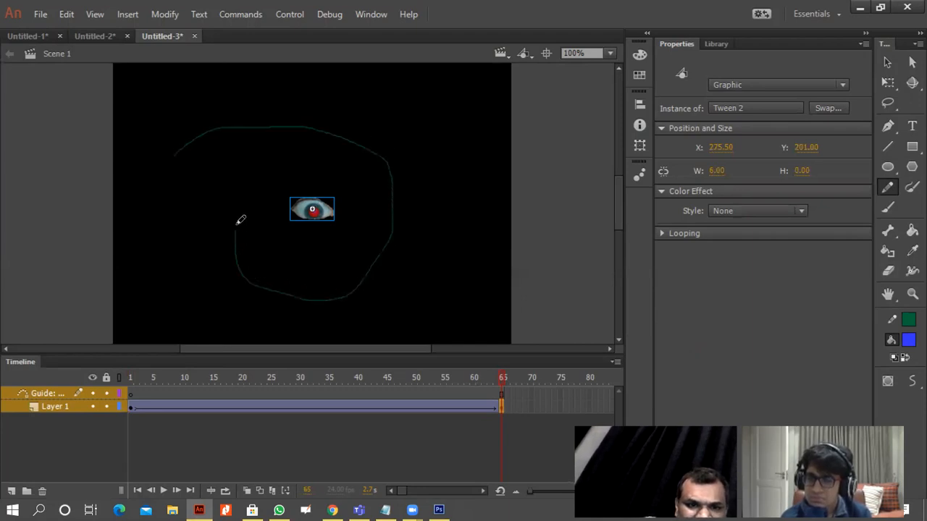
pyautogui.moveTo(310, 149)
pyautogui.mouseDown()
pyautogui.moveTo(349, 177)
pyautogui.moveTo(347, 229)
pyautogui.moveTo(335, 248)
pyautogui.moveTo(301, 260)
pyautogui.moveTo(286, 254)
pyautogui.moveTo(289, 203)
pyautogui.mouseUp()
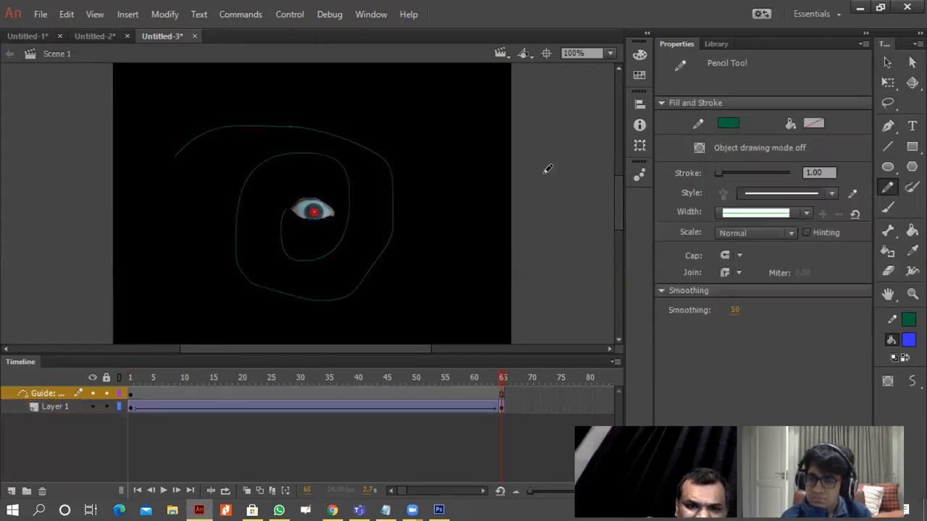
# Move the eye at frame 1 onto the guide near the spiral's outer end
pyautogui.click(887, 63)
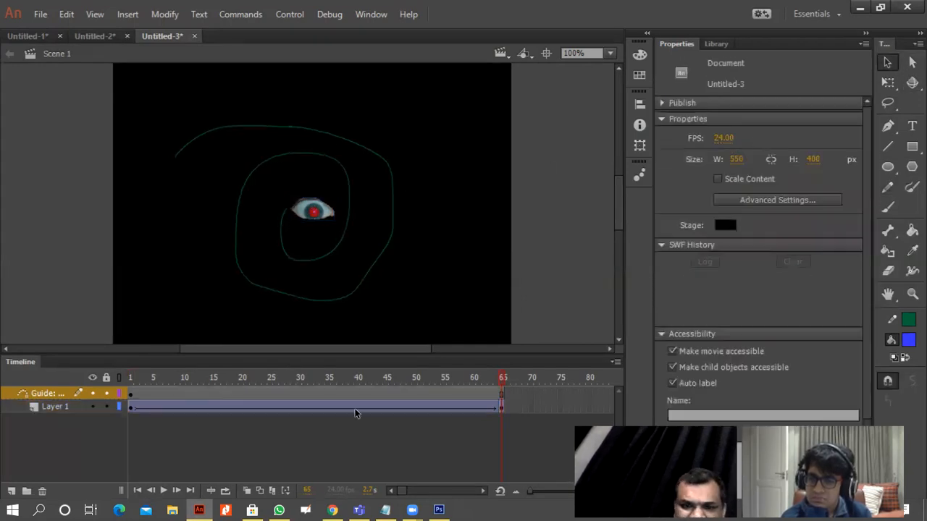
pyautogui.click(130, 408)
pyautogui.moveTo(329, 225); pyautogui.dragTo(206, 158)
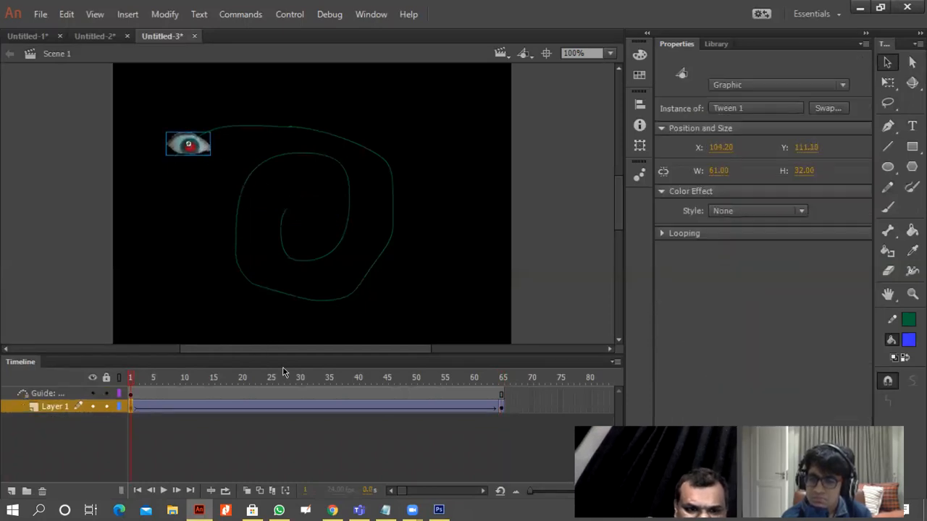
# Set the eye's color effect at frame 65 to Alpha 0% and test the movie
pyautogui.click(502, 410)
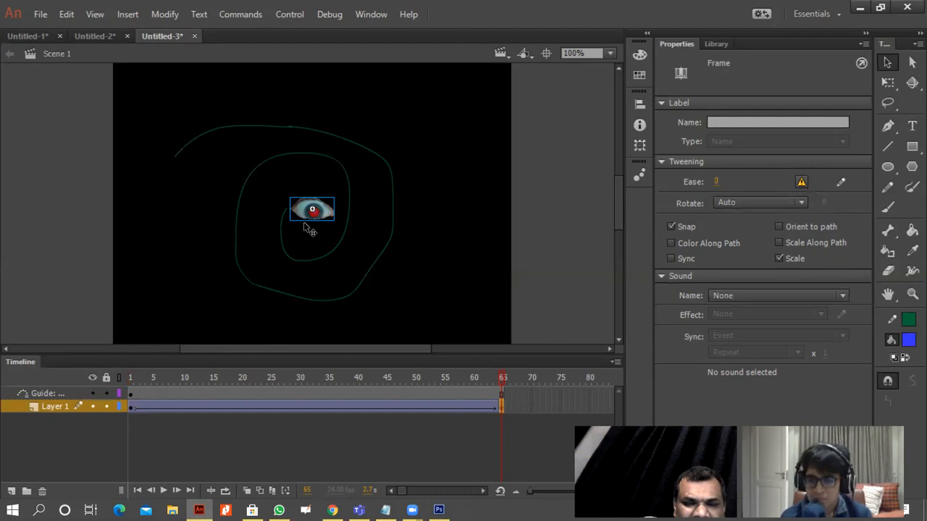
pyautogui.click(332, 217)
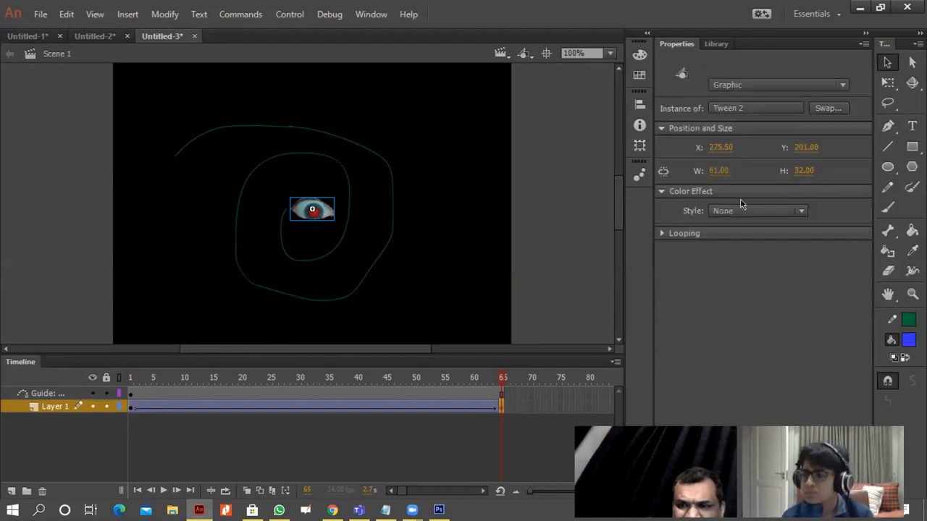
pyautogui.click(748, 210)
pyautogui.click(735, 289)
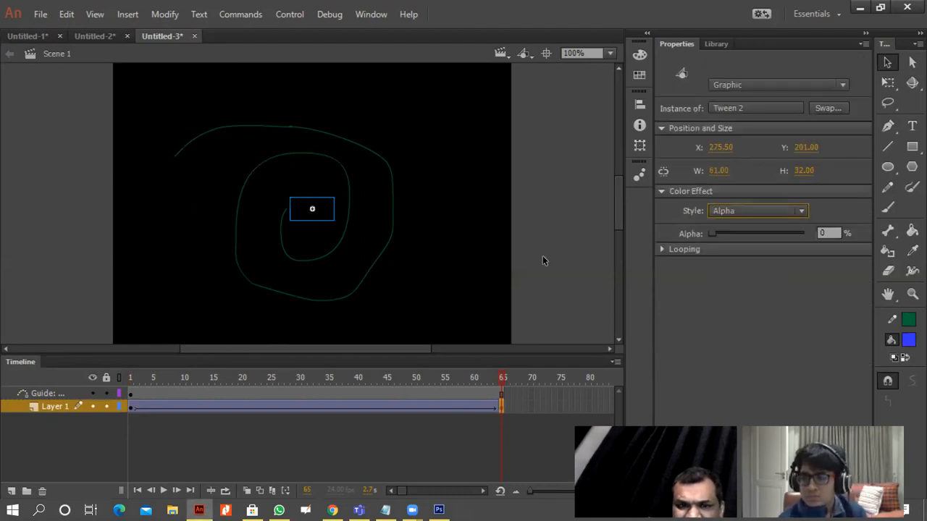
pyautogui.hotkey('ctrl', 'Return')
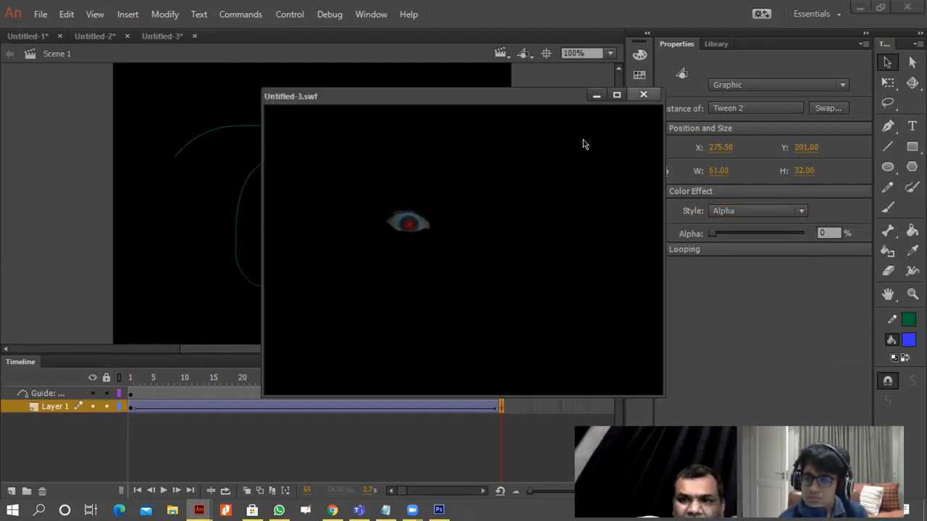
pyautogui.click(643, 95)
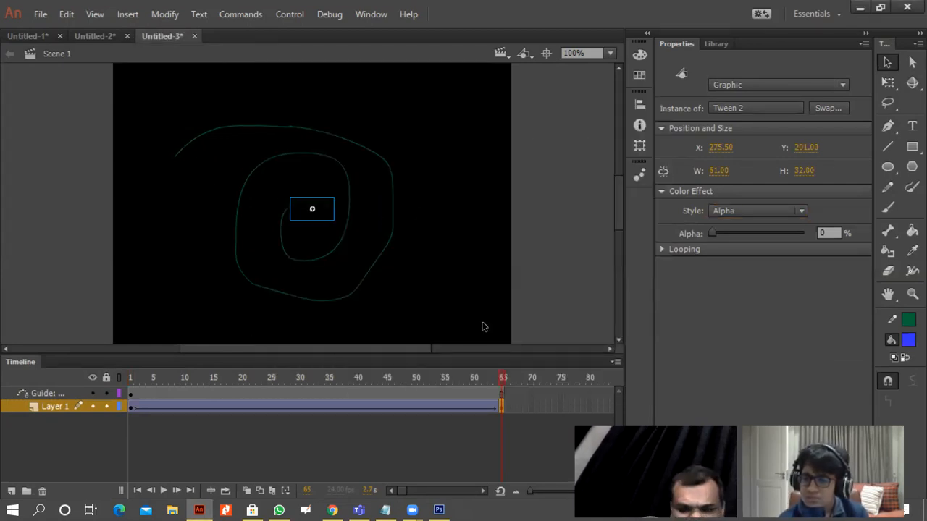
# Move the eye at frame 65 onto the inner end of the spiral guide and test the movie
pyautogui.hotkey('ctrl', '=')
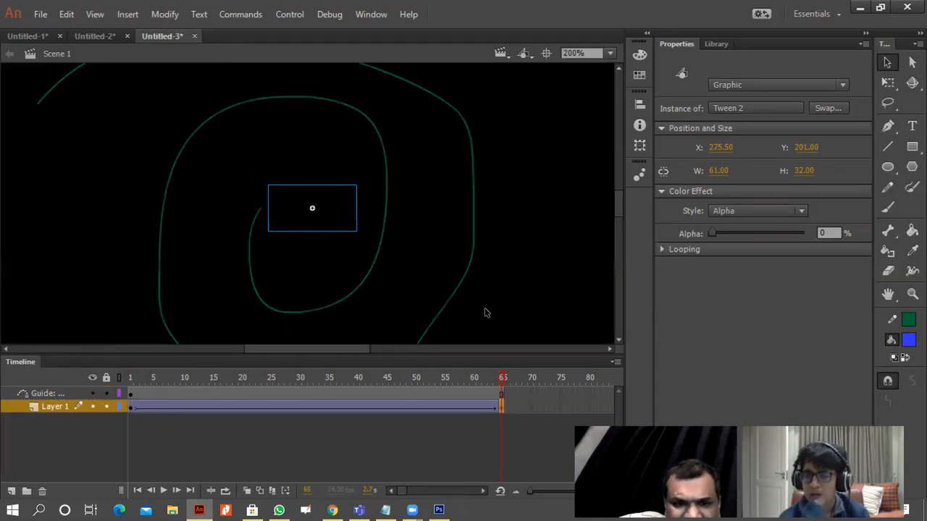
pyautogui.moveTo(299, 222); pyautogui.dragTo(243, 233)
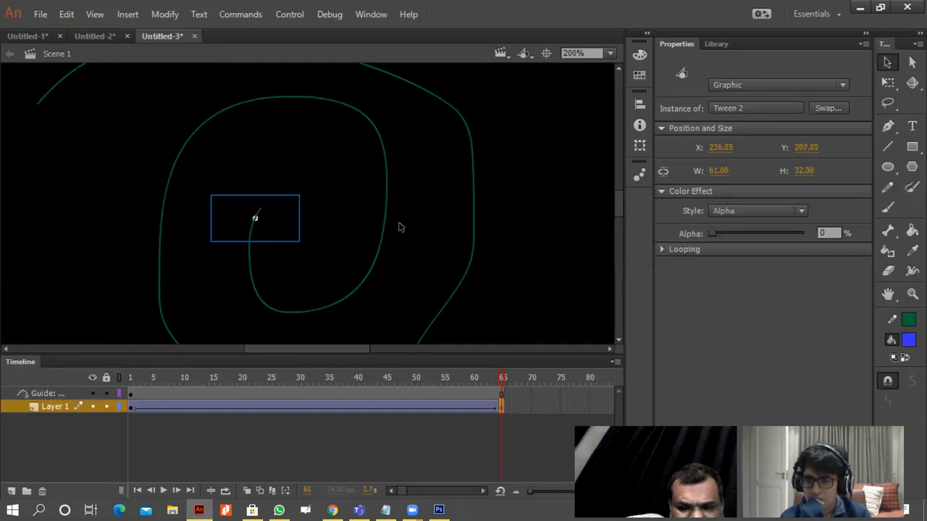
pyautogui.hotkey('ctrl', 'Return')
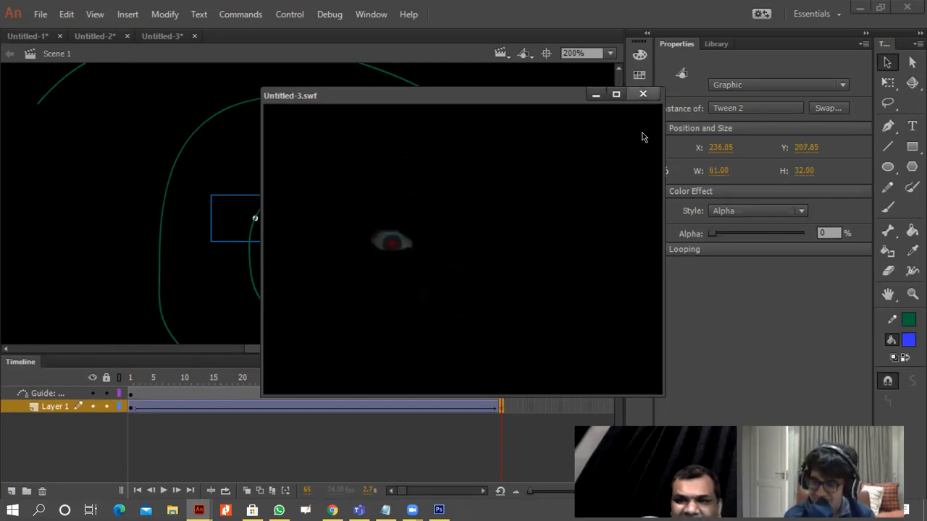
pyautogui.click(643, 93)
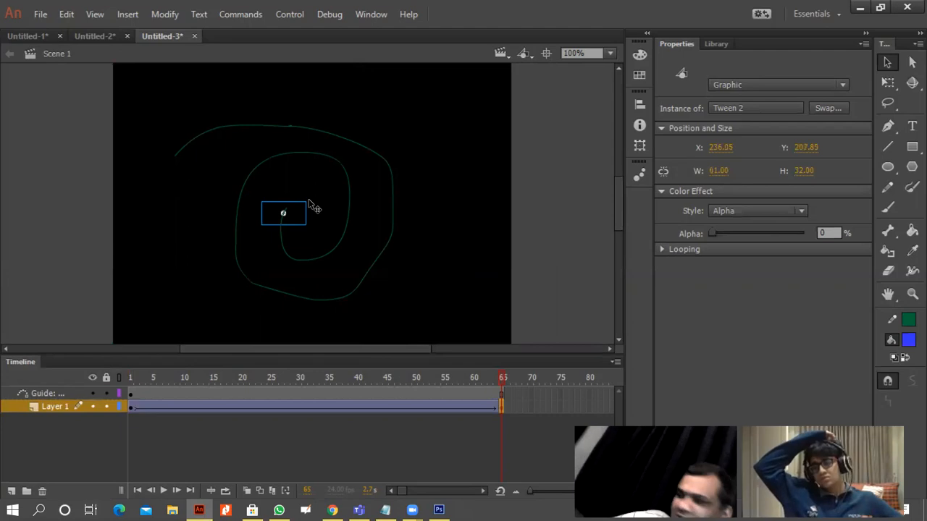
# Create a new document
pyautogui.click(36, 14)
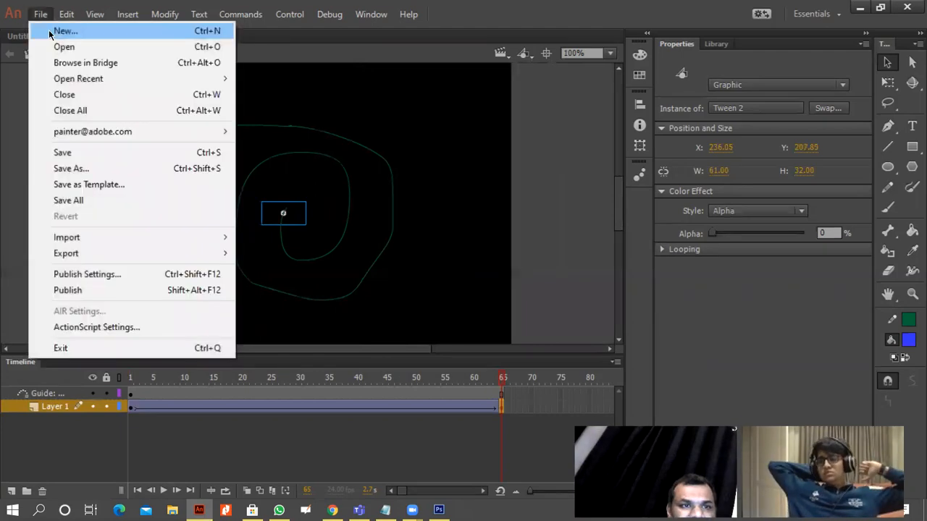
pyautogui.click(52, 32)
pyautogui.click(569, 396)
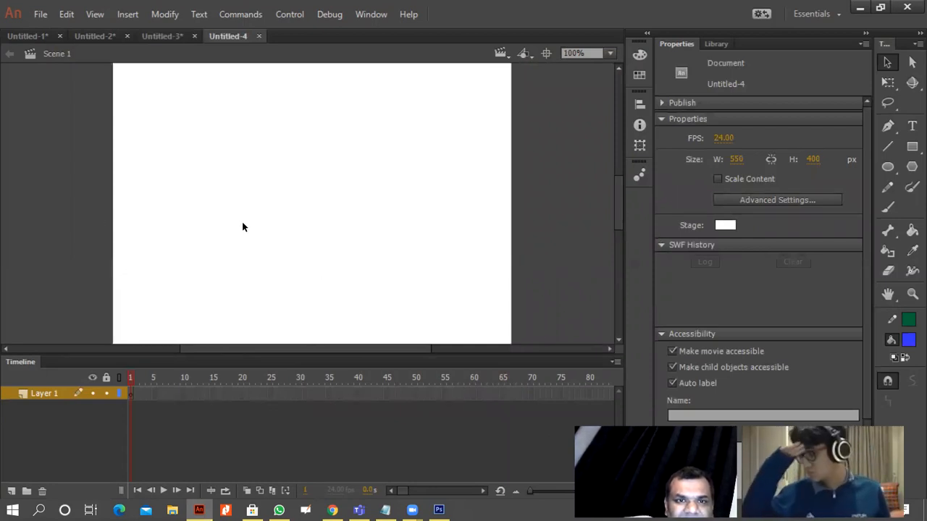
# Import the ADOBE PHOTOSHOP BASICS 02 image from Desktop > DESKTOP JUNE 2021 > THUMBNAIALS into the library
pyautogui.click(39, 11)
pyautogui.moveTo(167, 242)
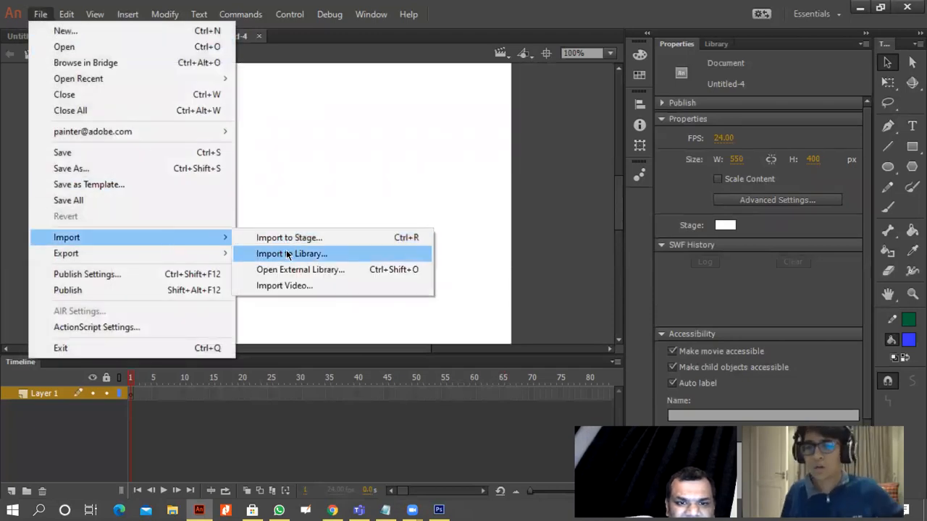
pyautogui.click(287, 252)
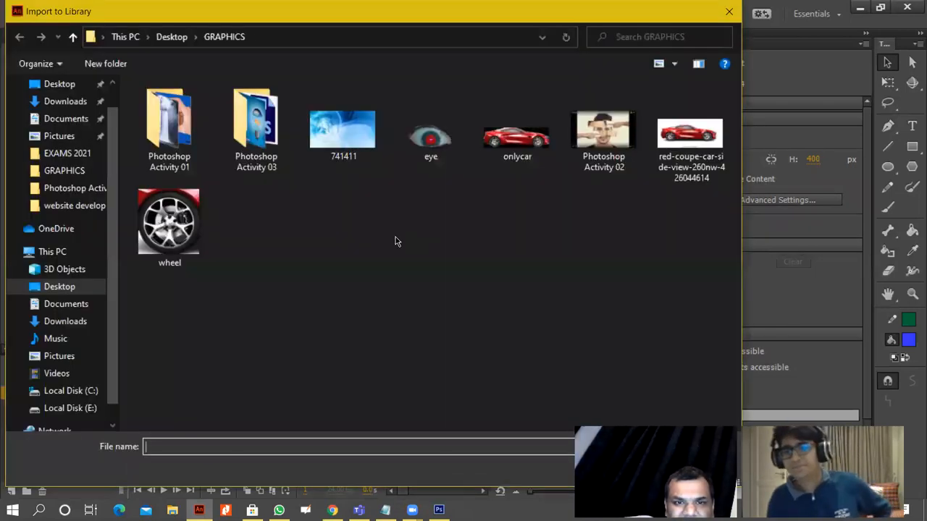
pyautogui.click(76, 295)
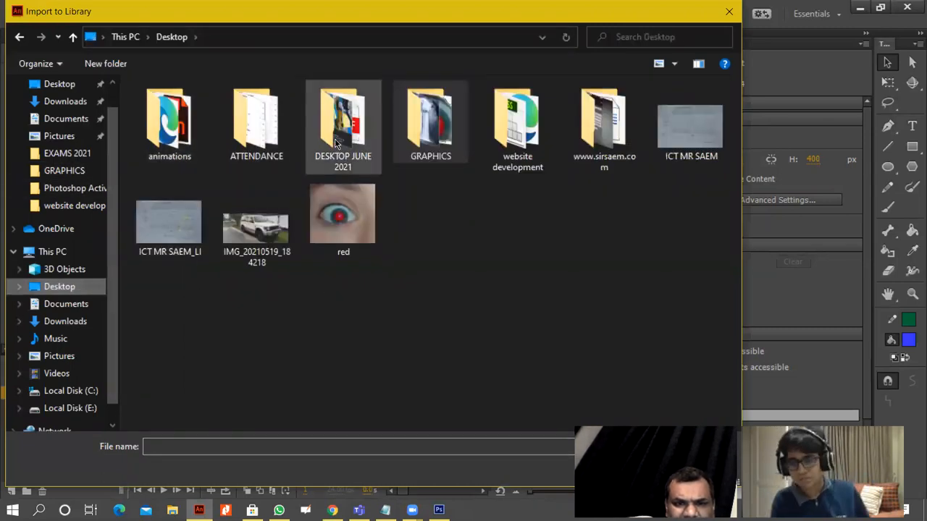
pyautogui.doubleClick(335, 144)
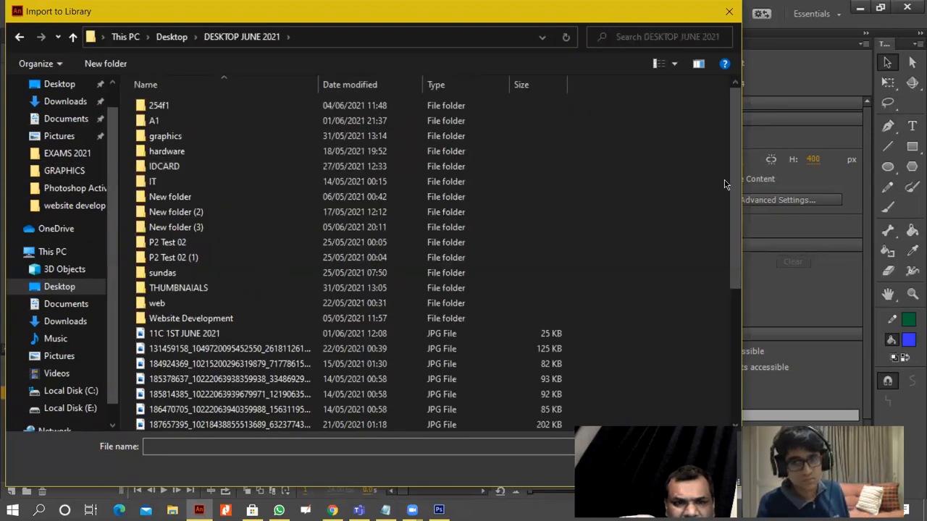
pyautogui.doubleClick(170, 288)
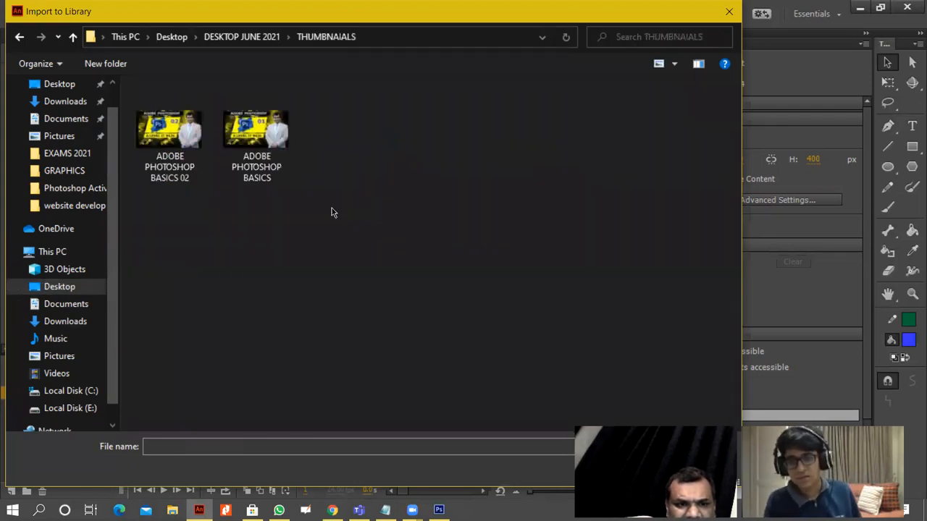
pyautogui.click(268, 174)
pyautogui.click(180, 163)
pyautogui.doubleClick(179, 164)
pyautogui.click(41, 15)
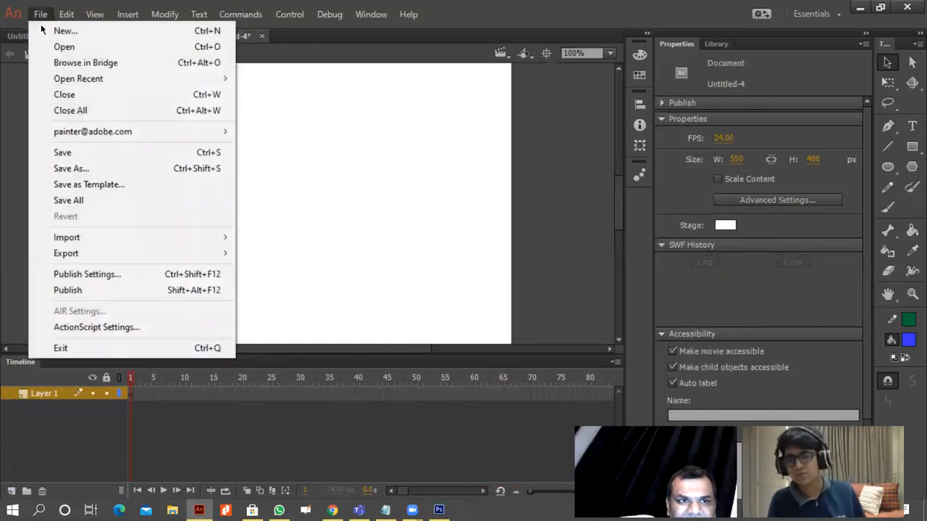
pyautogui.click(45, 46)
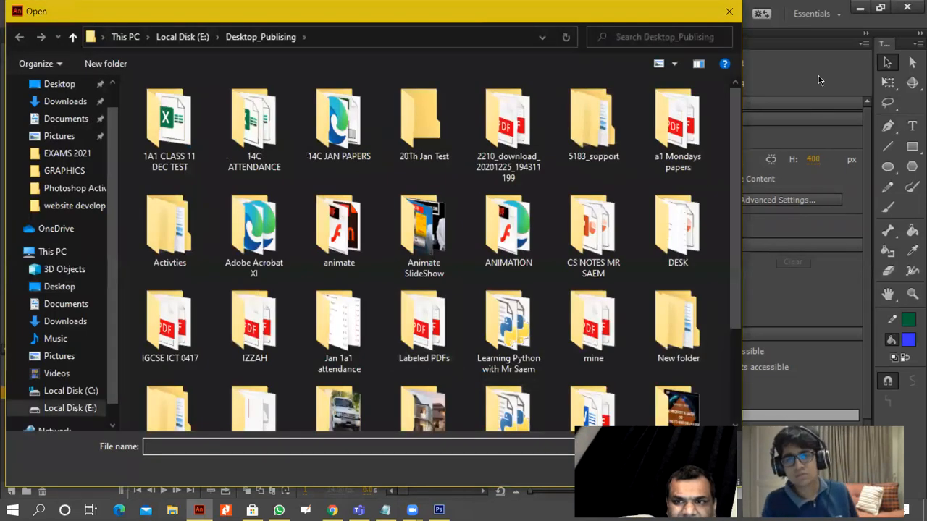
pyautogui.click(728, 11)
# Import the A LEVEL COMPUTER SCIENCE 9618 LOGIC GATES image from the DESKTOP JUNE 2021 folder into the library
pyautogui.click(40, 15)
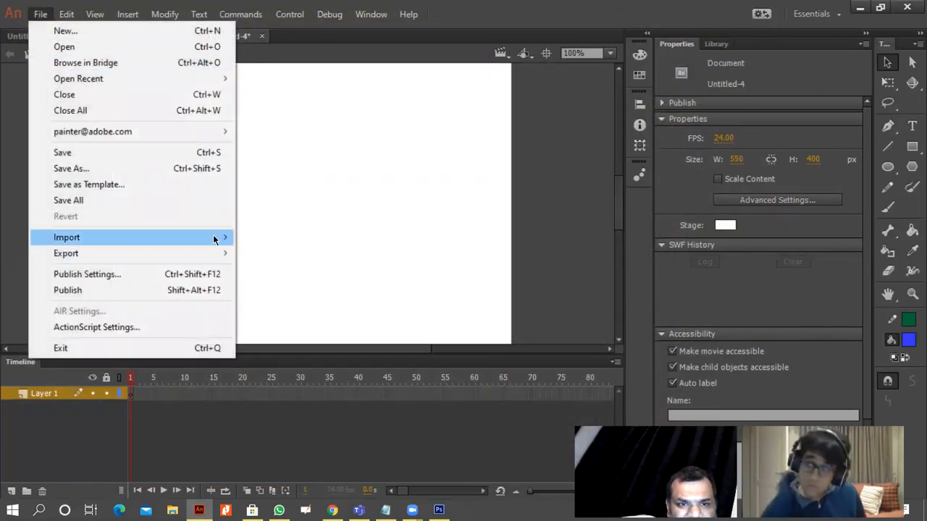
pyautogui.click(271, 254)
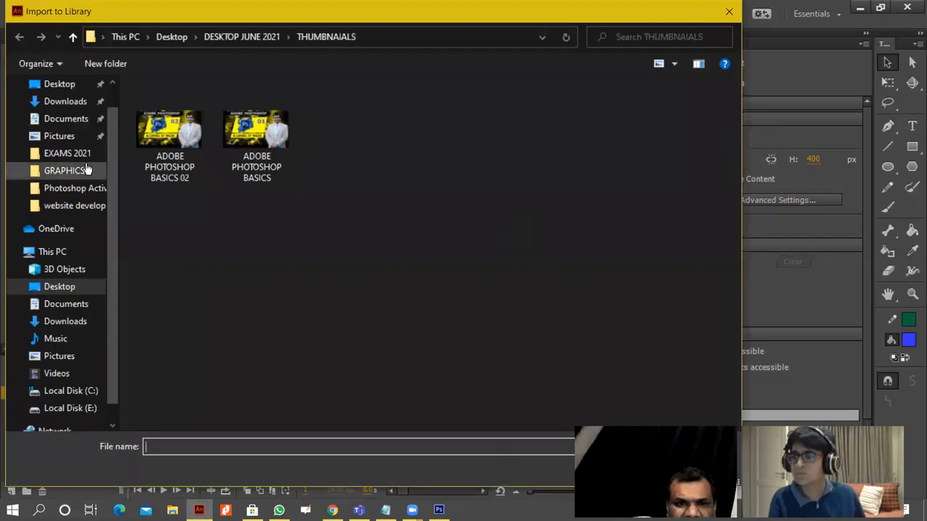
pyautogui.click(64, 289)
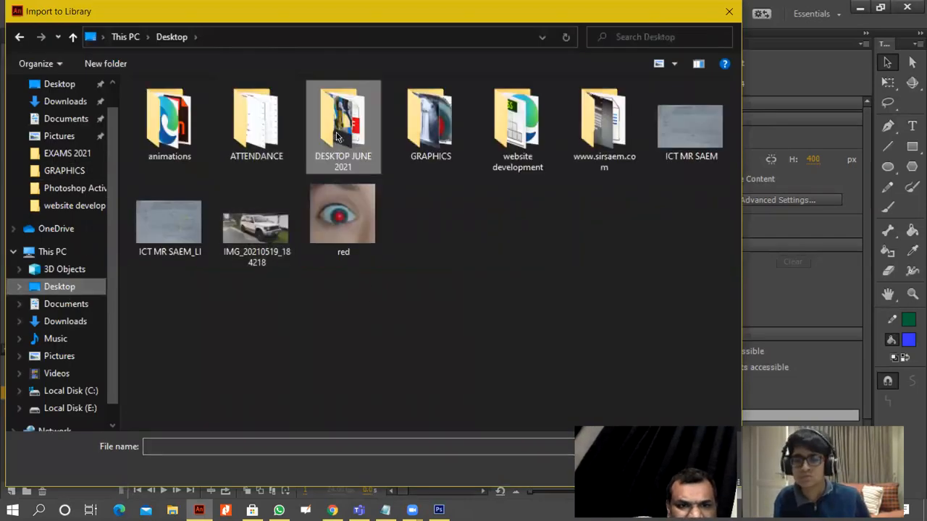
pyautogui.doubleClick(307, 171)
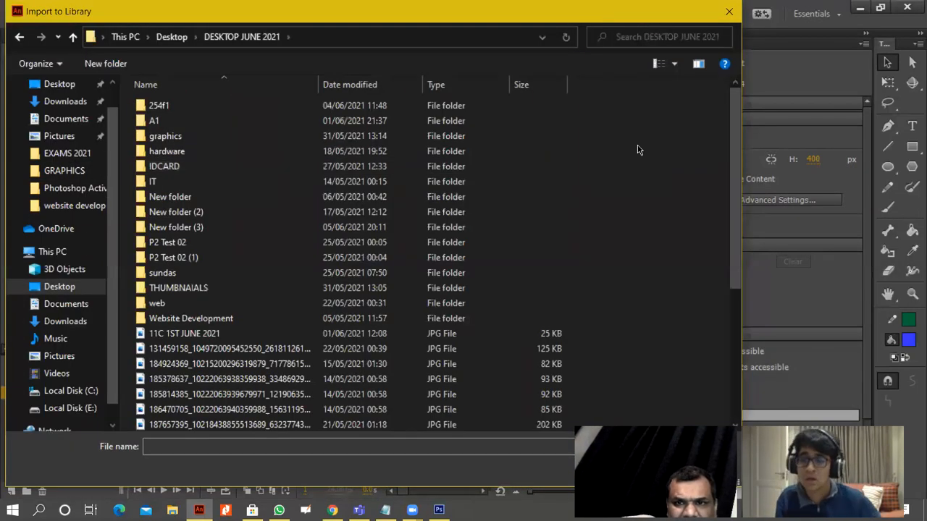
pyautogui.click(674, 64)
pyautogui.click(710, 44)
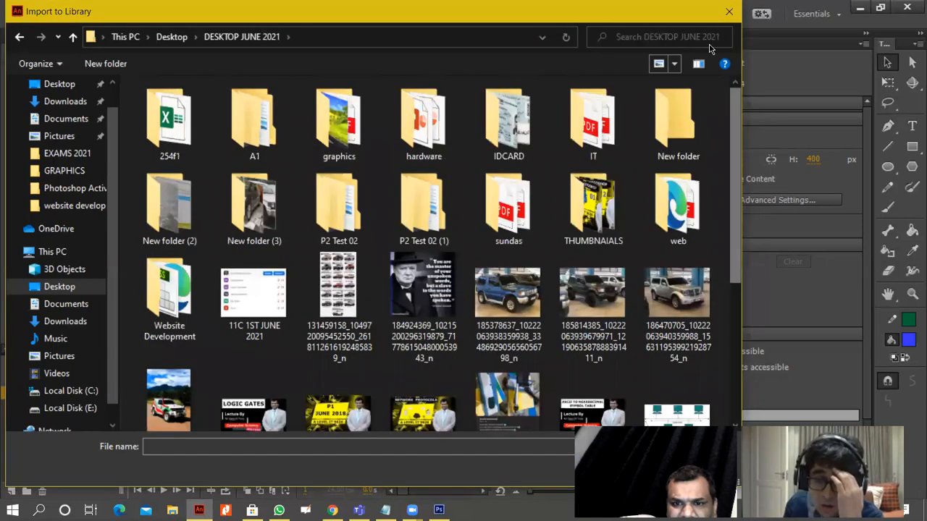
pyautogui.scroll(-4, 732, 140)
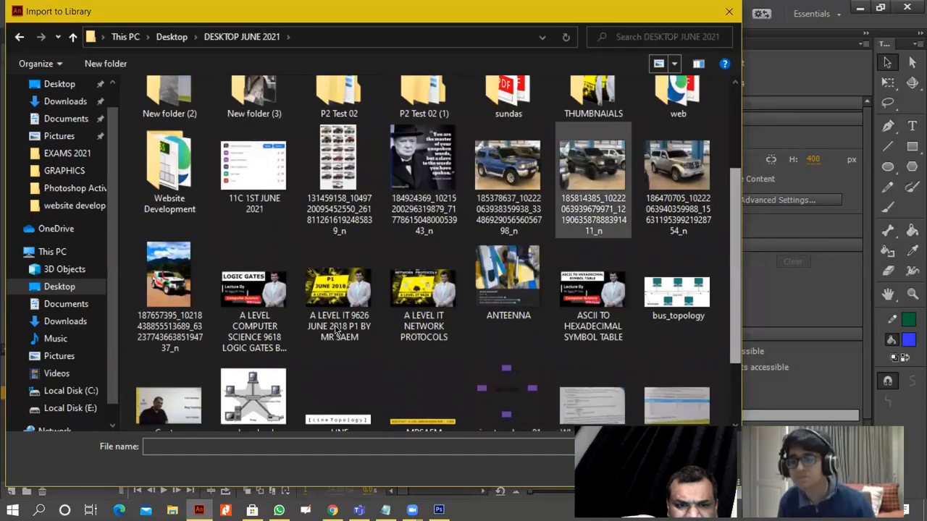
pyautogui.doubleClick(253, 296)
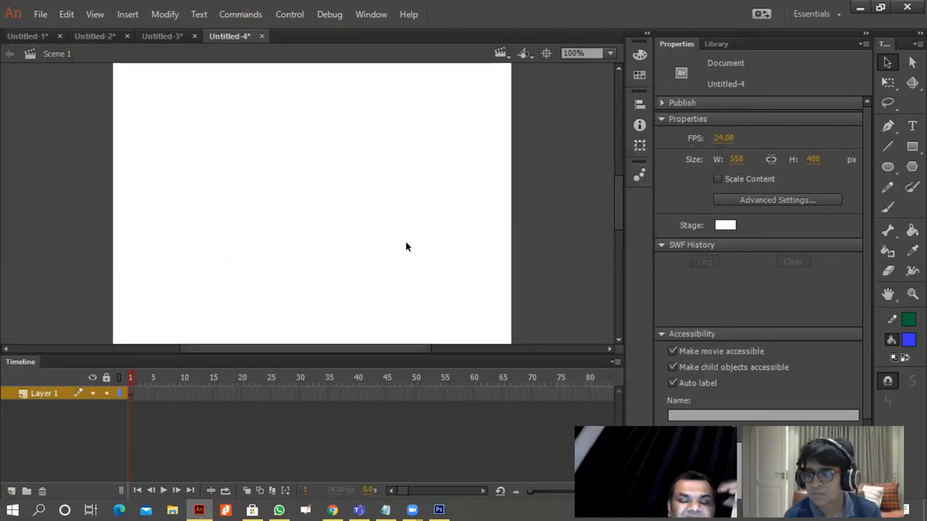
# Set the stage color to black (#000000)
pyautogui.click(725, 226)
pyautogui.click(510, 268)
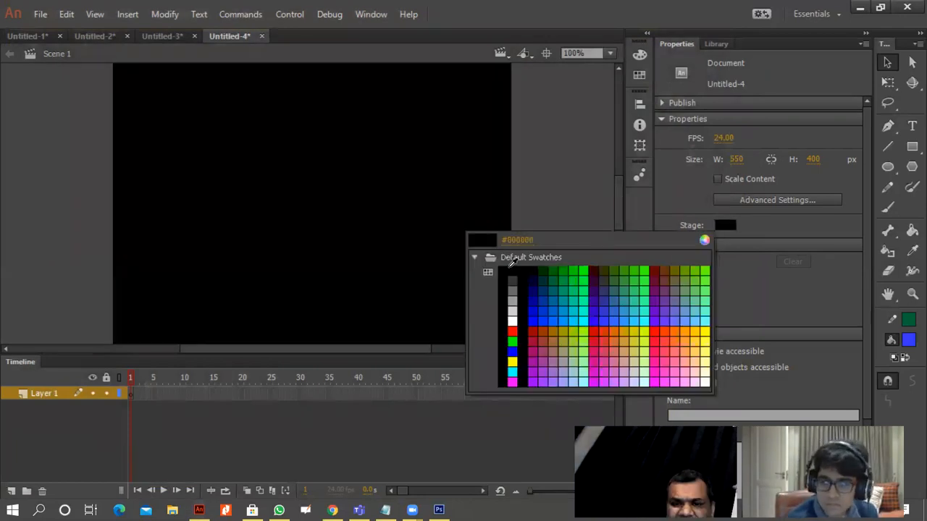
pyautogui.click(509, 266)
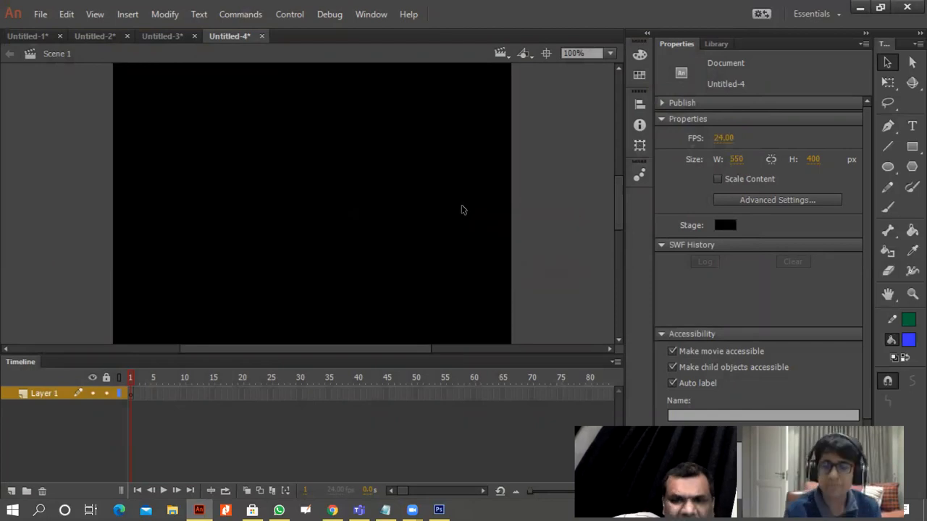
# Place the LOGIC GATES image from the library onto the stage
pyautogui.hotkey('ctrl', 'l')
pyautogui.click(696, 210)
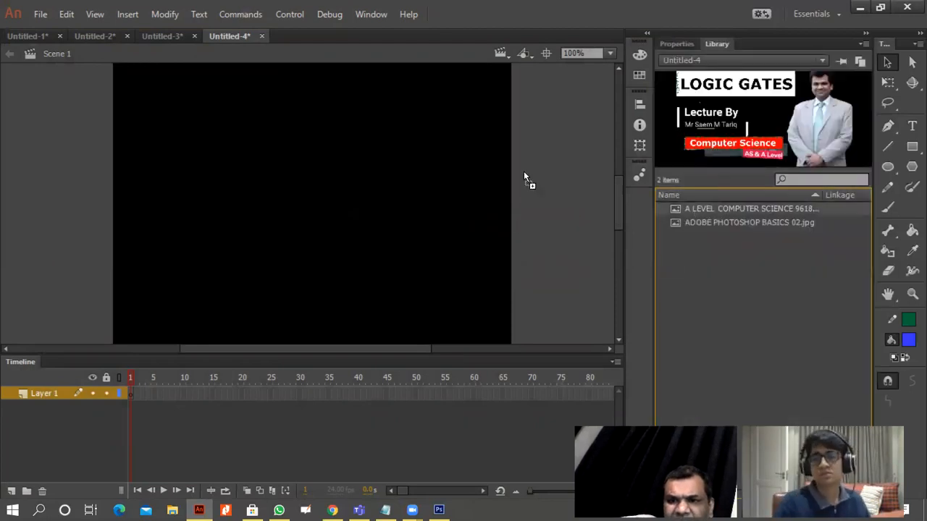
pyautogui.moveTo(525, 176); pyautogui.dragTo(335, 209)
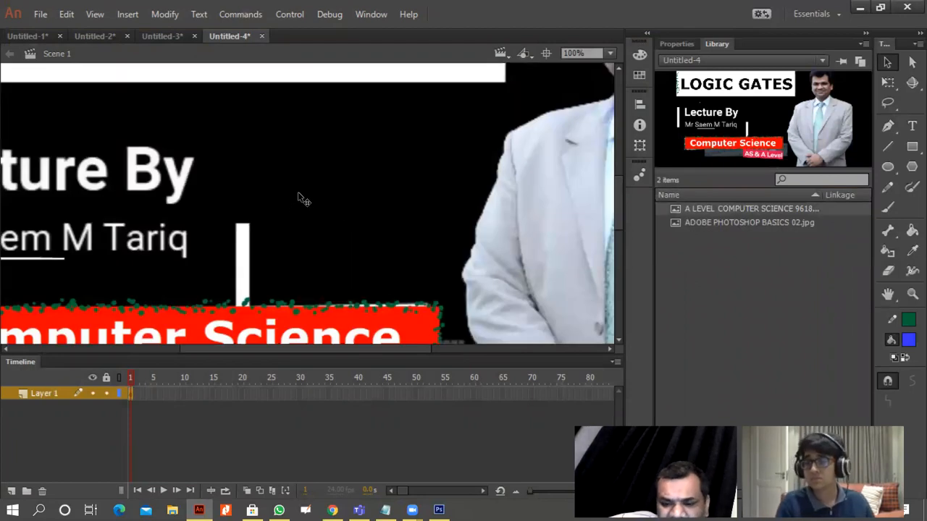
pyautogui.hotkey('ctrl', '-')
pyautogui.hotkey('ctrl', '-')
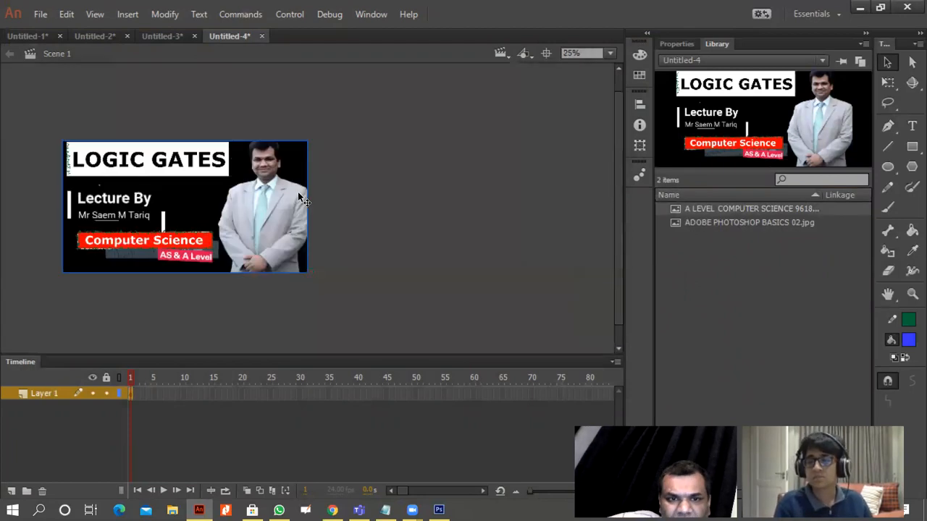
# Scale the LOGIC GATES image down with Free Transform to about 458 by 297 px so it fits within the stage
pyautogui.click(889, 83)
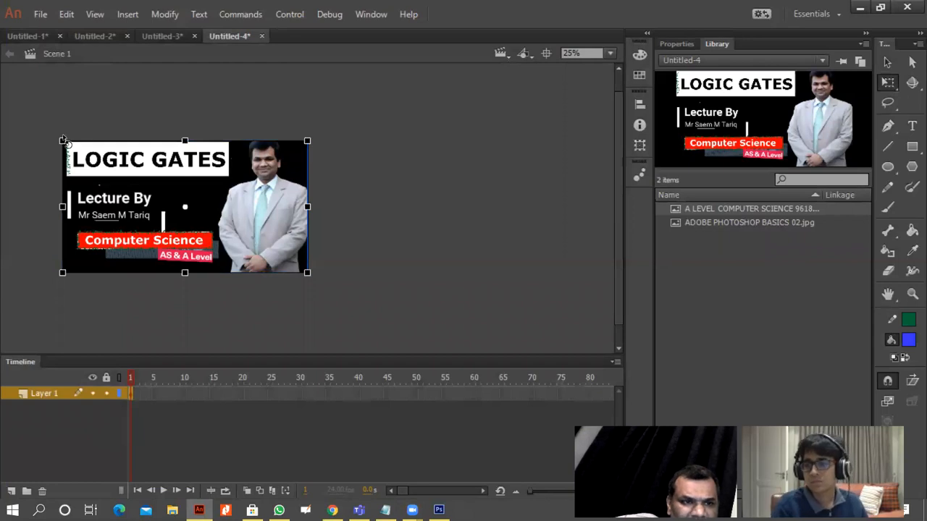
pyautogui.moveTo(63, 139); pyautogui.dragTo(147, 175)
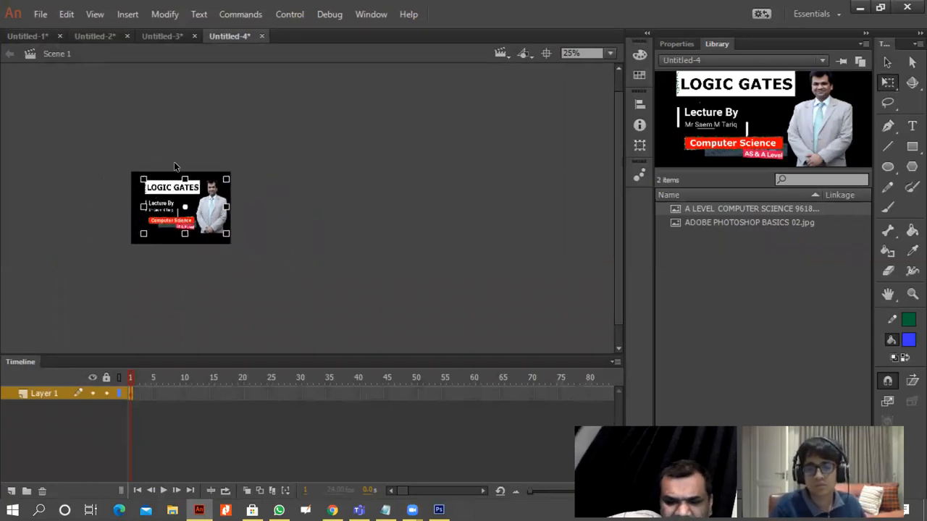
pyautogui.hotkey('ctrl', '1')
pyautogui.click(567, 281)
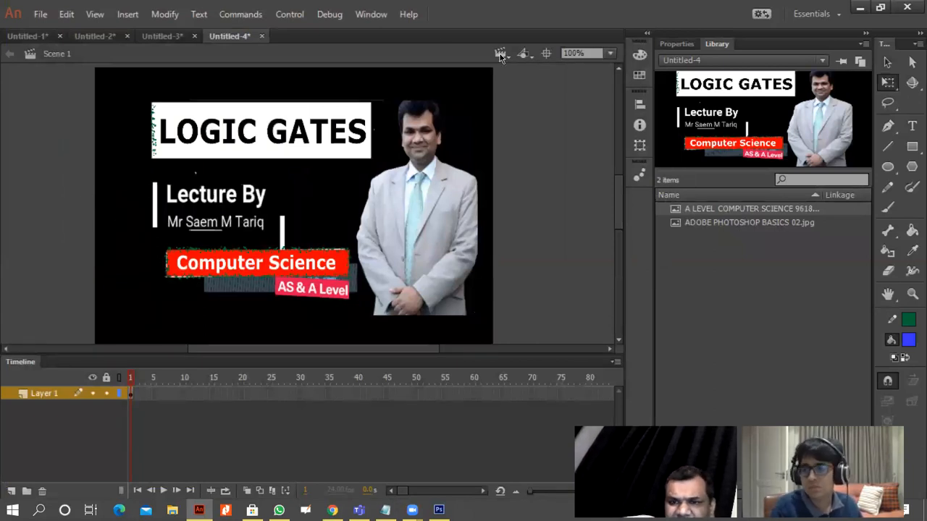
# Set the LOGIC GATES image's size to 550 by 400 and align it with the stage at X 0, Y 0
pyautogui.click(676, 44)
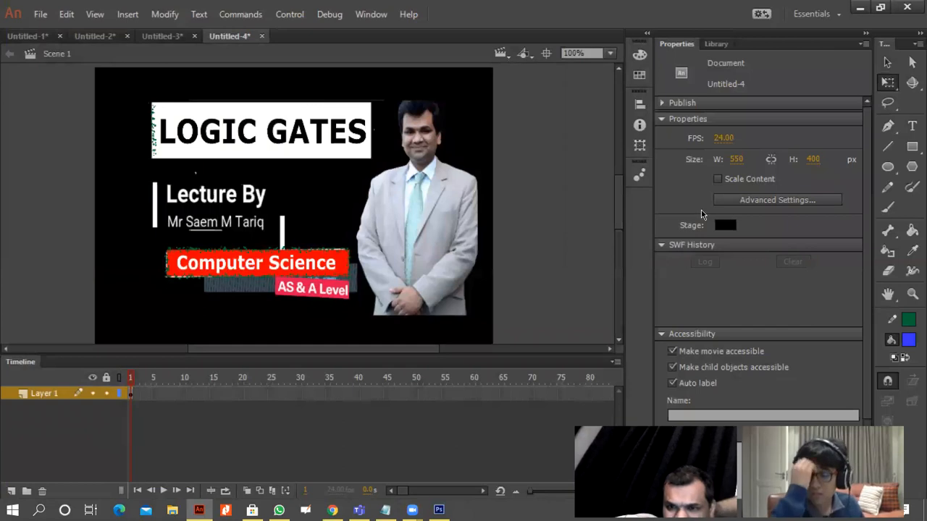
pyautogui.click(376, 224)
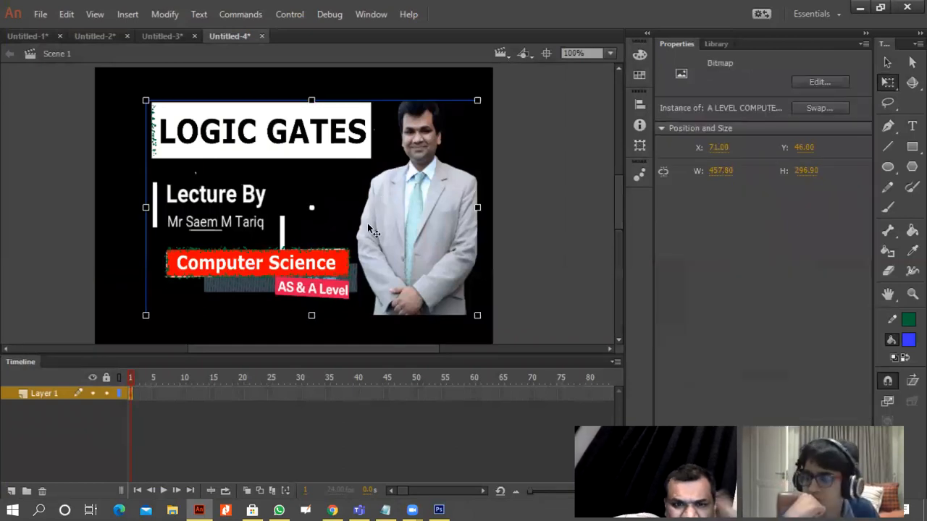
pyautogui.click(721, 168)
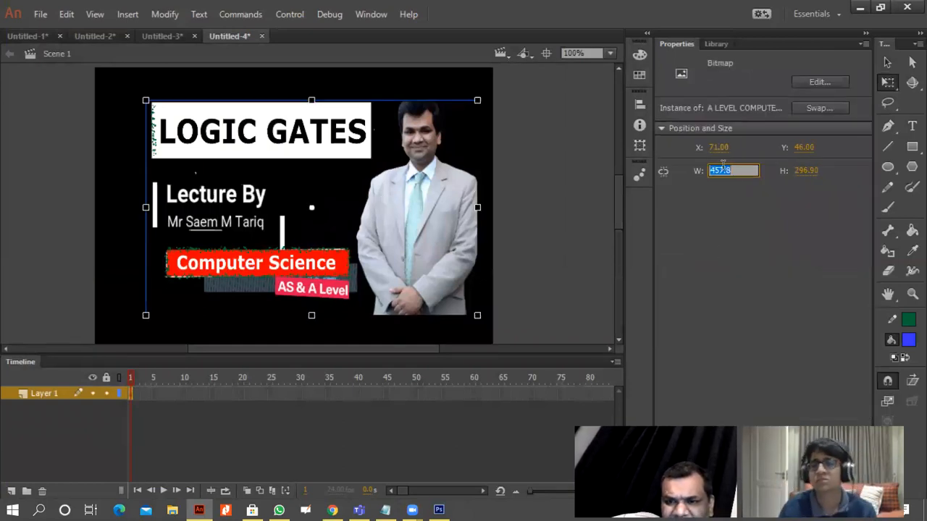
pyautogui.write('550')
pyautogui.click(808, 170)
pyautogui.write('400')
pyautogui.click(584, 218)
pyautogui.moveTo(313, 211); pyautogui.dragTo(257, 197)
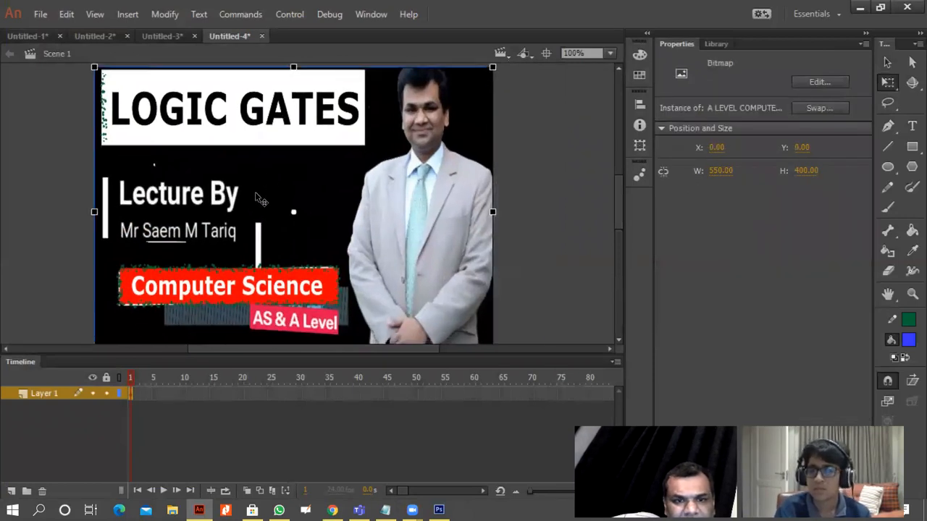
# Insert a keyframe at frame 61 of Layer 1 and create a classic tween across the image's frames
pyautogui.rightClick(476, 395)
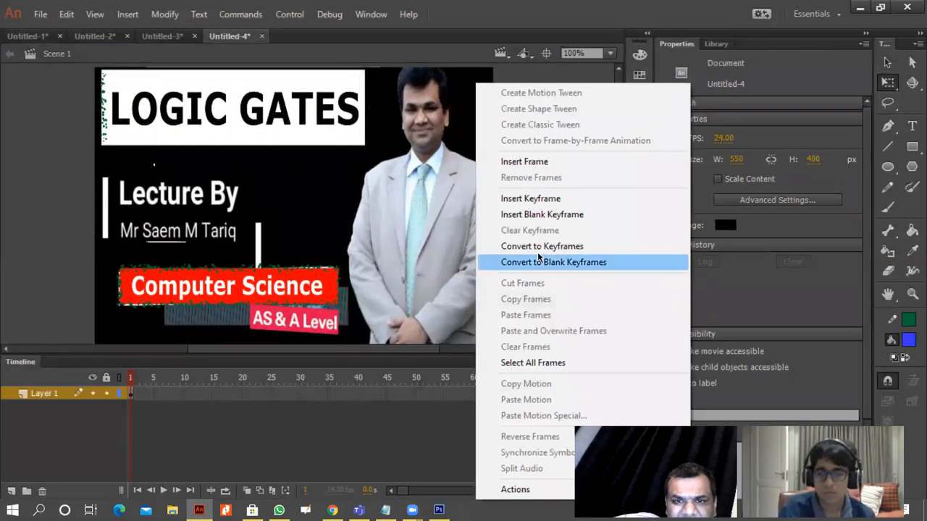
pyautogui.click(543, 199)
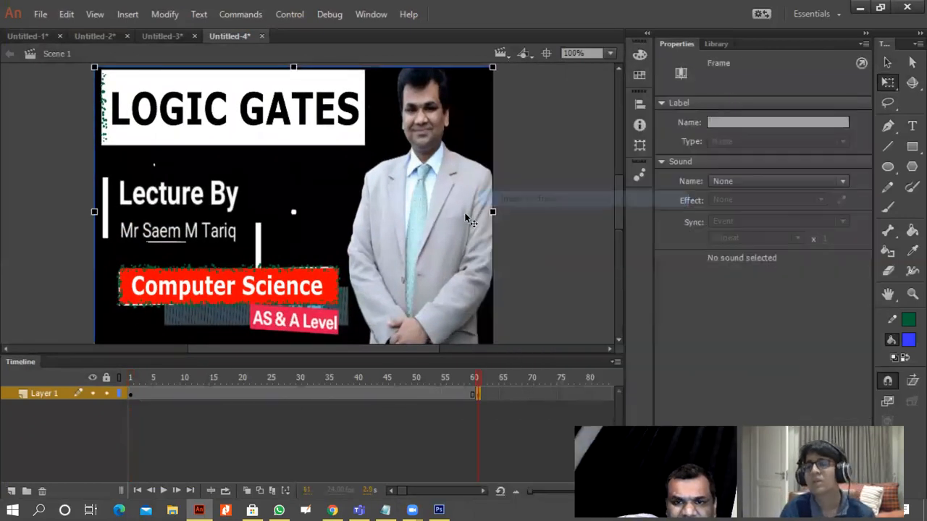
pyautogui.rightClick(475, 396)
pyautogui.click(540, 123)
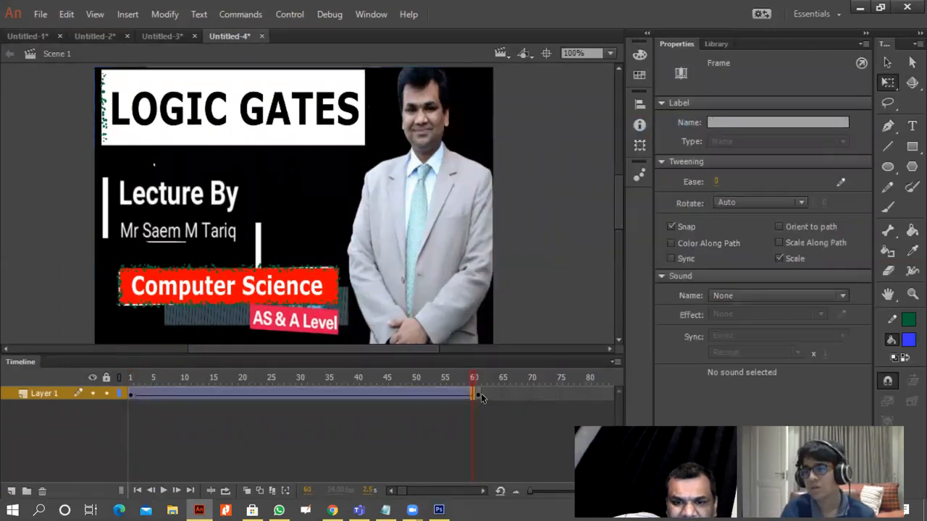
# Apply a classic tween at Layer 1's frame 61 keyframe and insert further keyframes at frames 18 and 44
pyautogui.rightClick(477, 391)
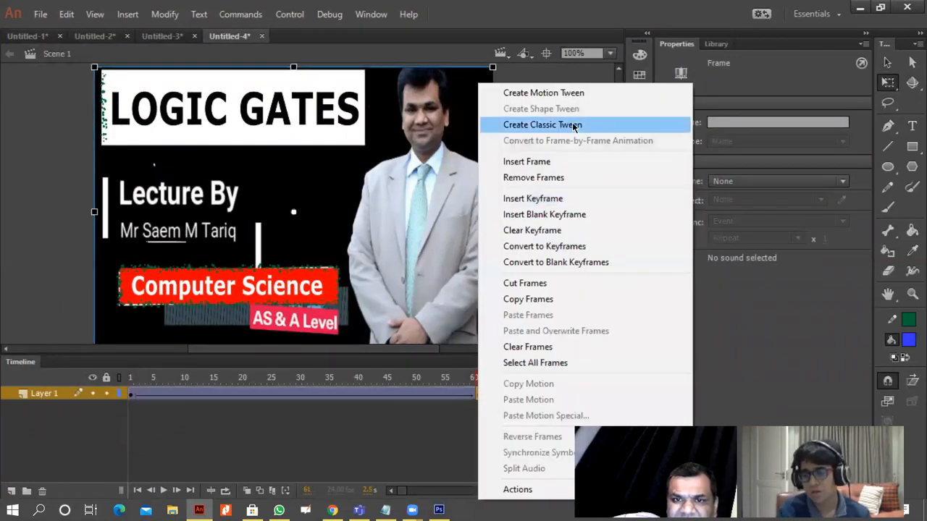
pyautogui.click(544, 124)
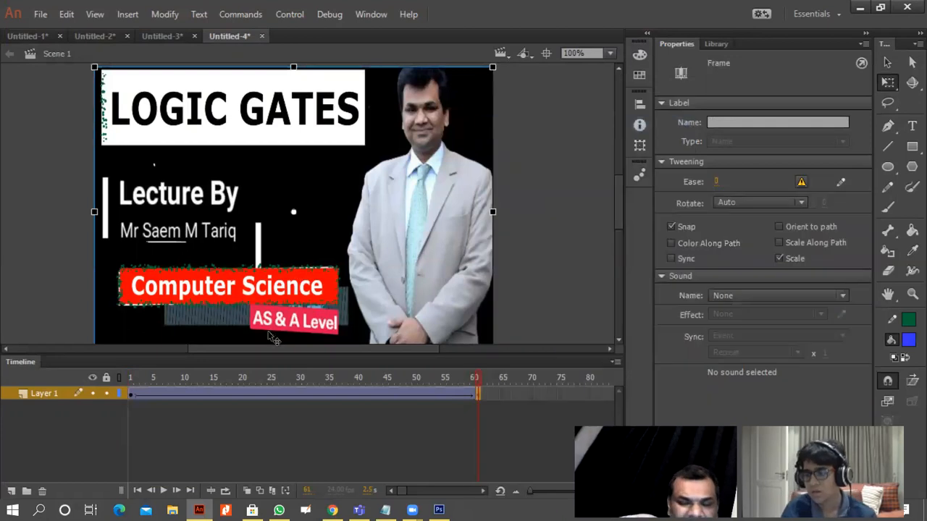
pyautogui.rightClick(228, 398)
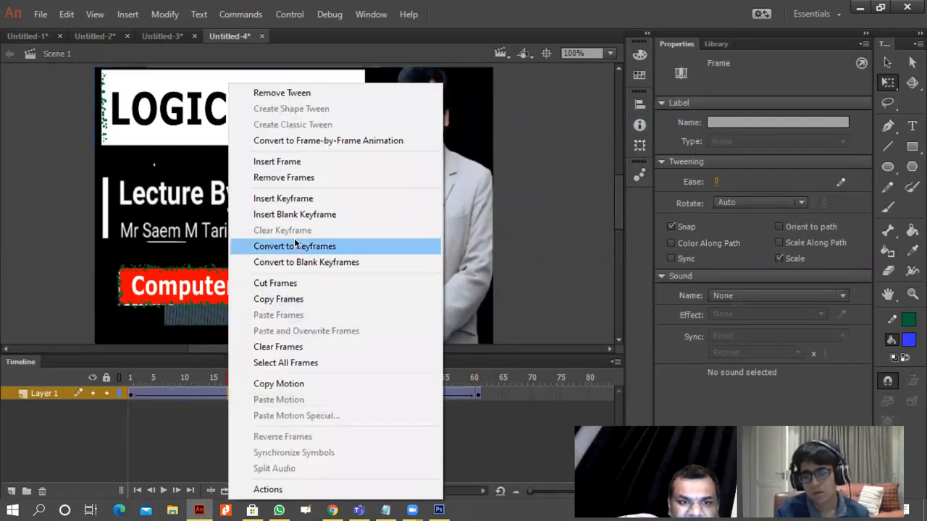
pyautogui.click(301, 200)
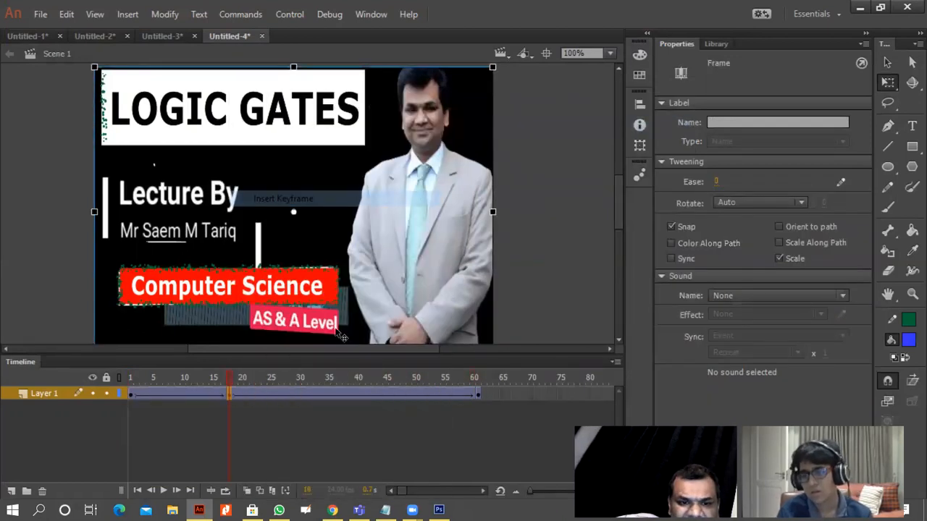
pyautogui.click(380, 398)
pyautogui.rightClick(380, 397)
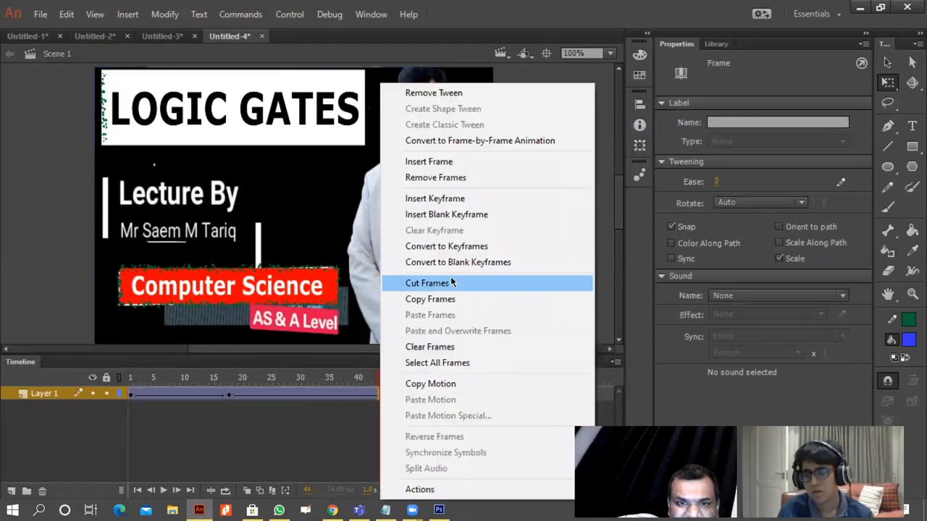
pyautogui.click(460, 200)
# Apply an Alpha color effect of 0% to the LOGIC GATES image at frame 1 of Layer 1
pyautogui.click(131, 397)
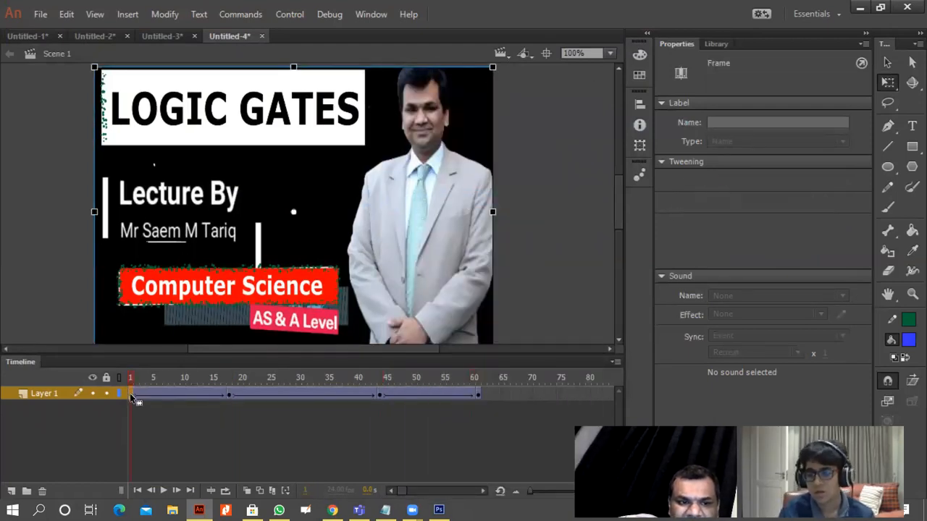
pyautogui.click(58, 297)
pyautogui.click(181, 260)
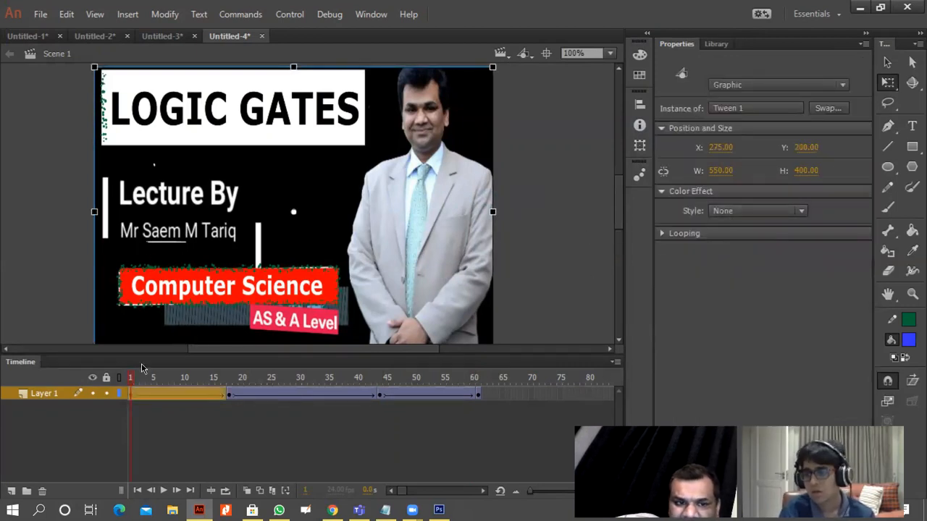
pyautogui.click(135, 399)
pyautogui.click(307, 229)
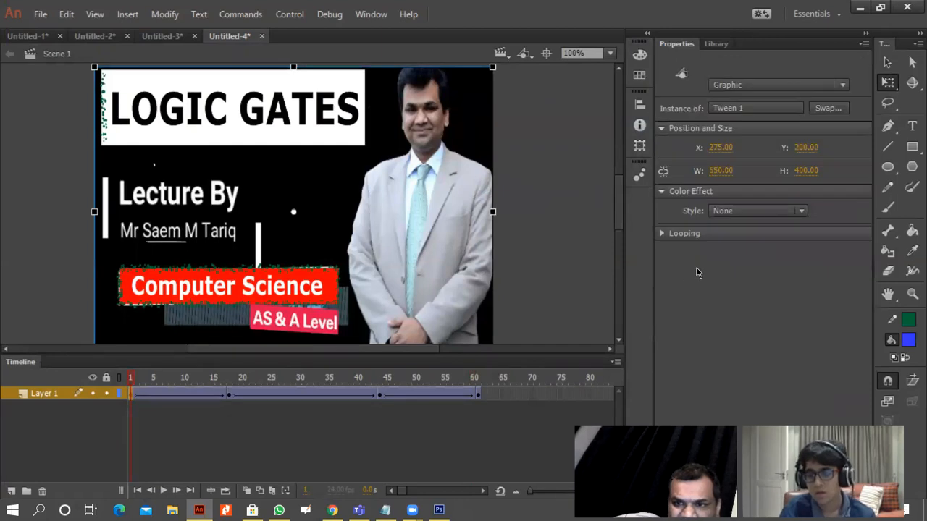
pyautogui.click(724, 211)
pyautogui.click(731, 291)
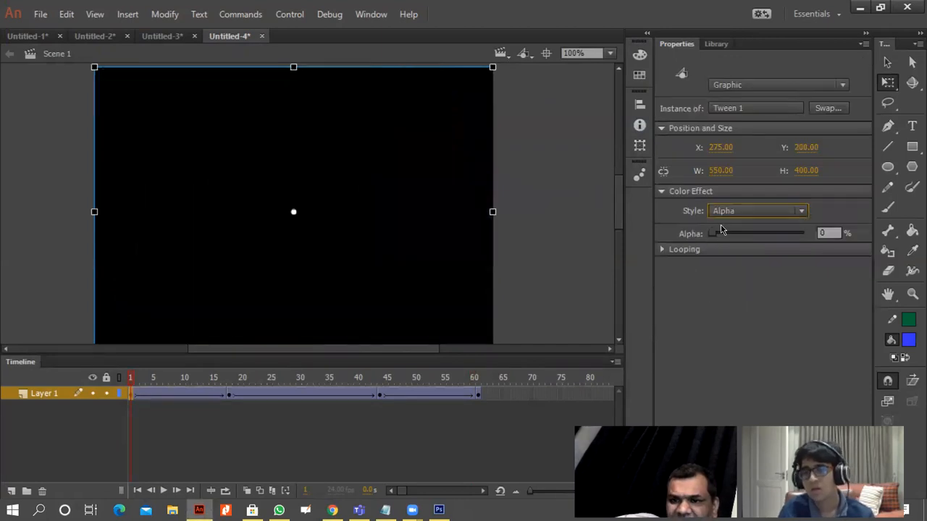
# Apply the Alpha color effect to the LOGIC GATES image at frame 61 so that it is fully transparent
pyautogui.moveTo(154, 396); pyautogui.dragTo(379, 395)
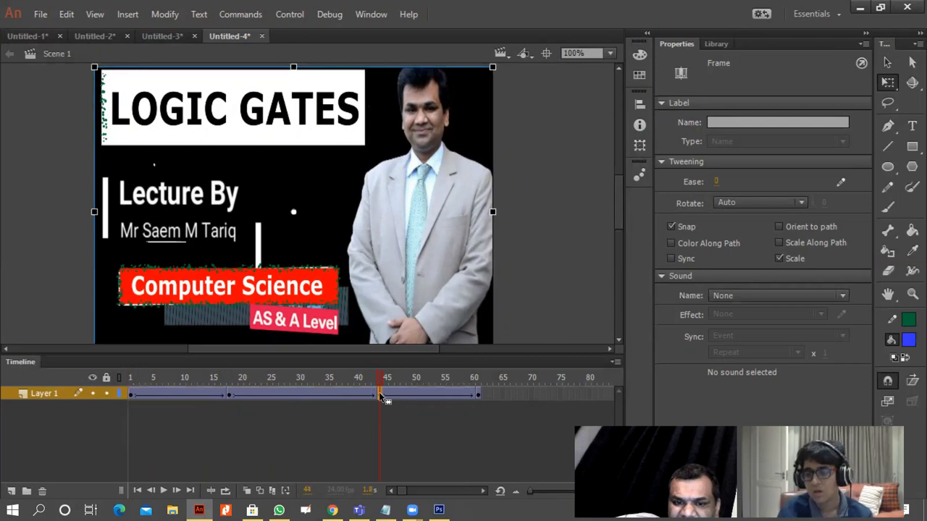
pyautogui.click(478, 397)
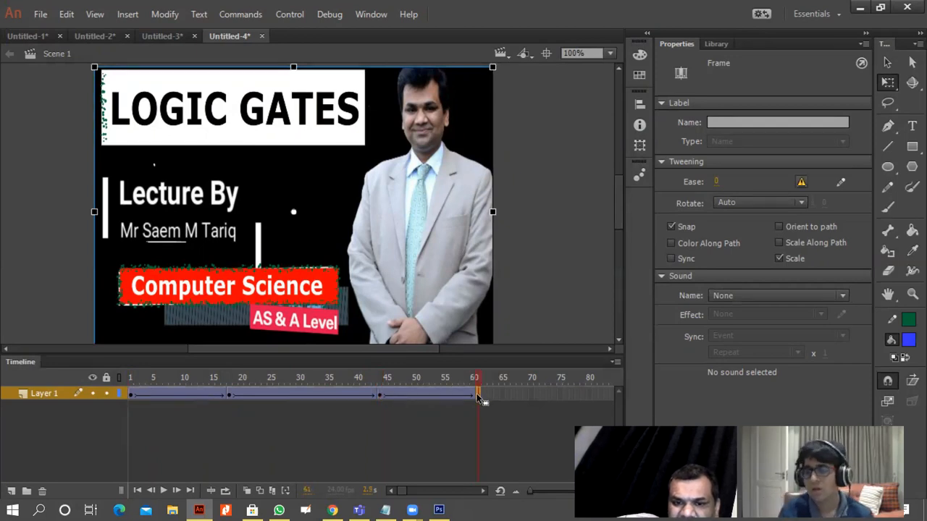
pyautogui.click(534, 314)
pyautogui.click(456, 275)
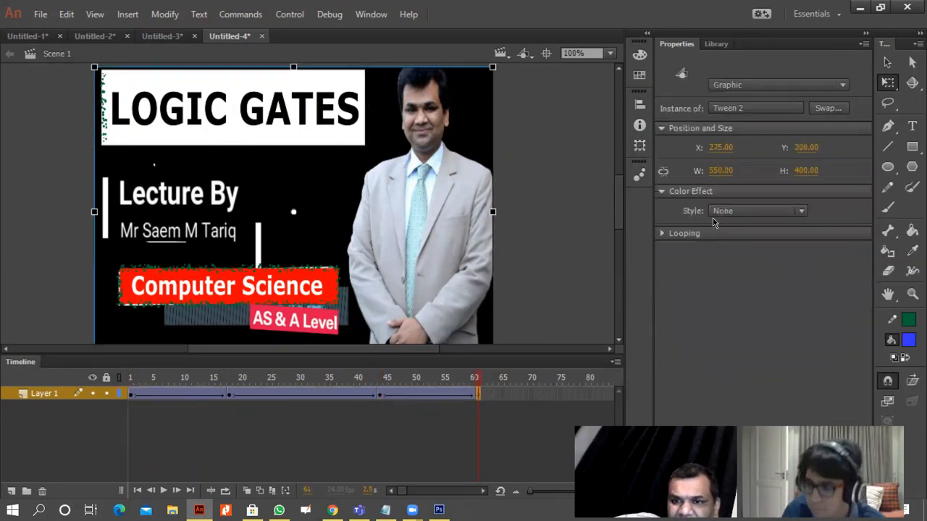
pyautogui.click(753, 211)
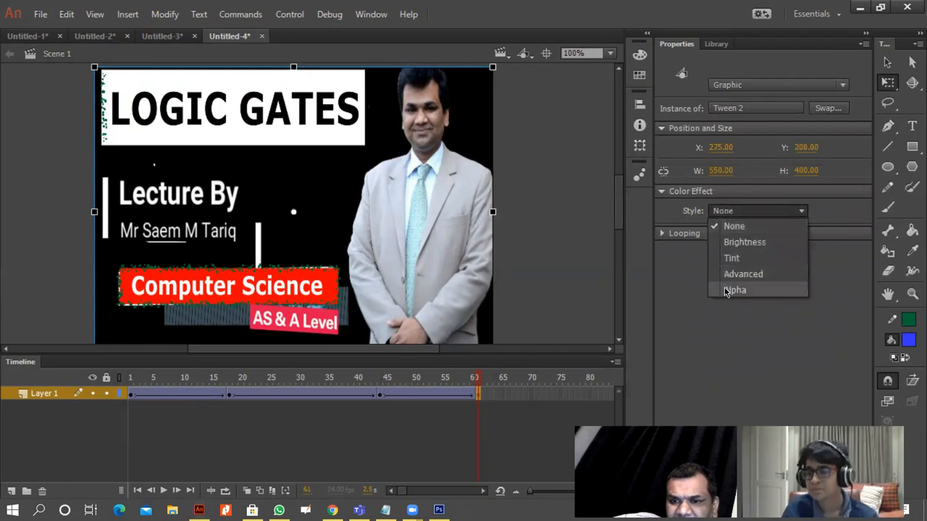
pyautogui.click(733, 289)
pyautogui.click(545, 276)
pyautogui.press('Return')
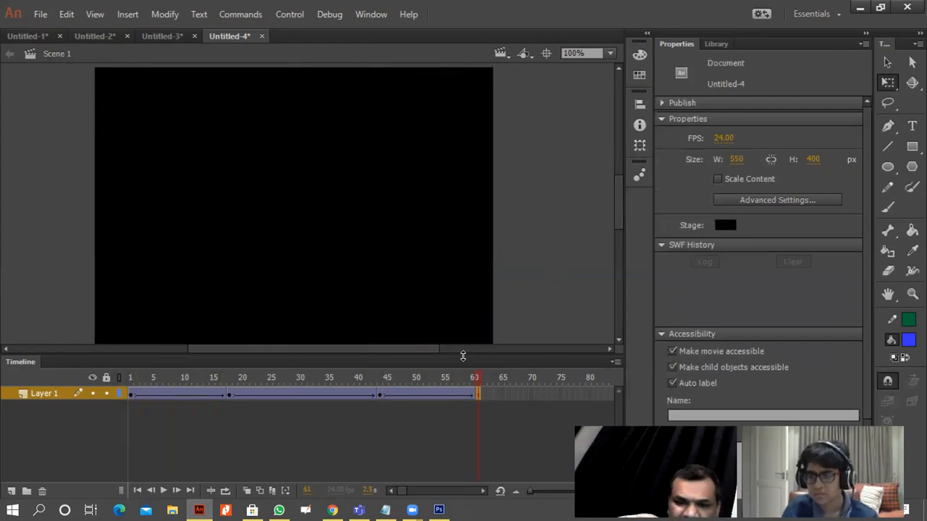
# Add a new layer above Layer 1 and insert a keyframe at its frame 62
pyautogui.click(10, 491)
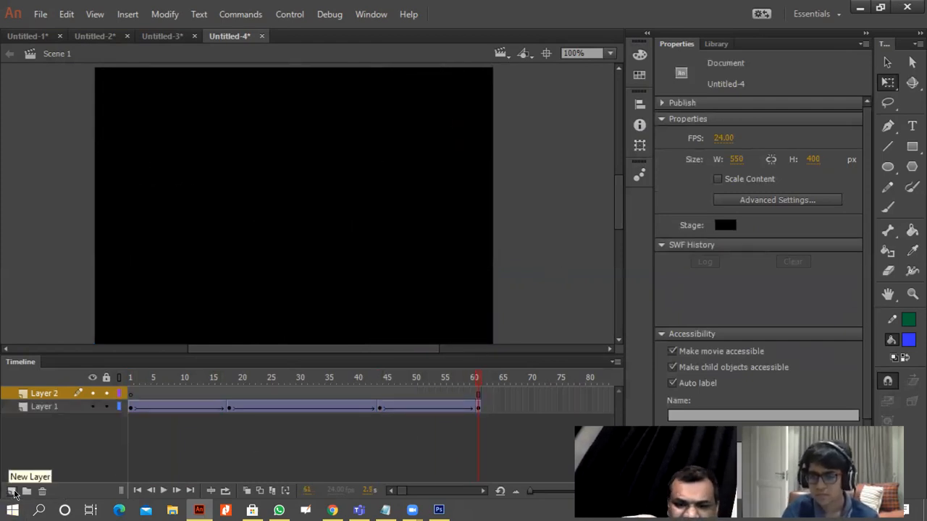
pyautogui.click(483, 492)
pyautogui.click(483, 492)
pyautogui.click(483, 492)
pyautogui.click(483, 492)
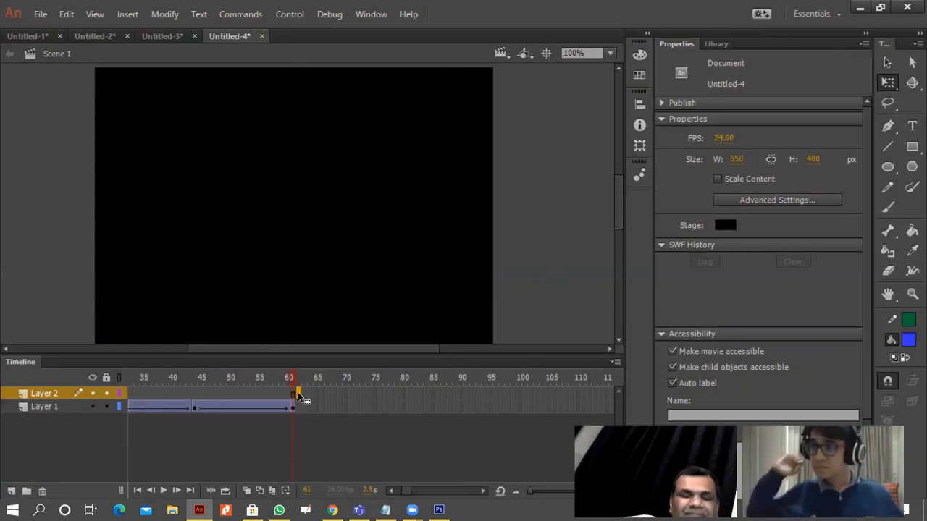
pyautogui.click(264, 407)
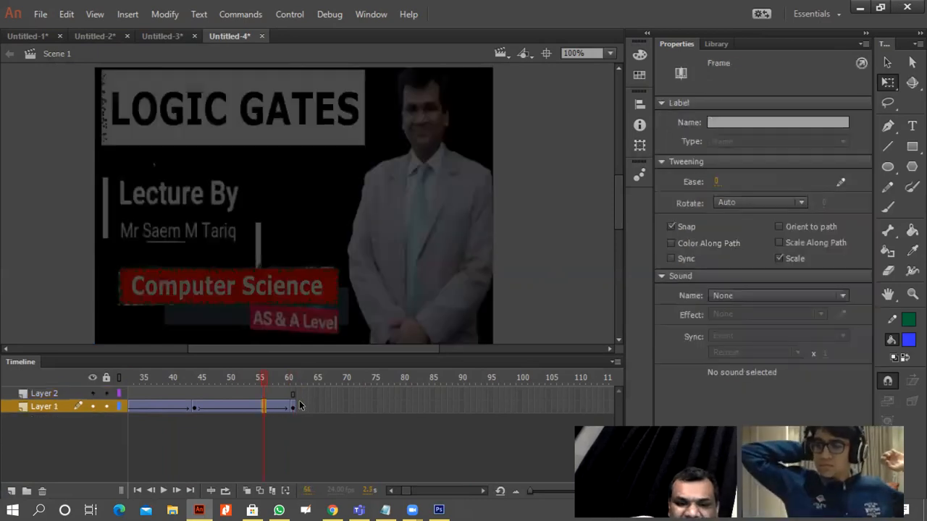
pyautogui.click(298, 395)
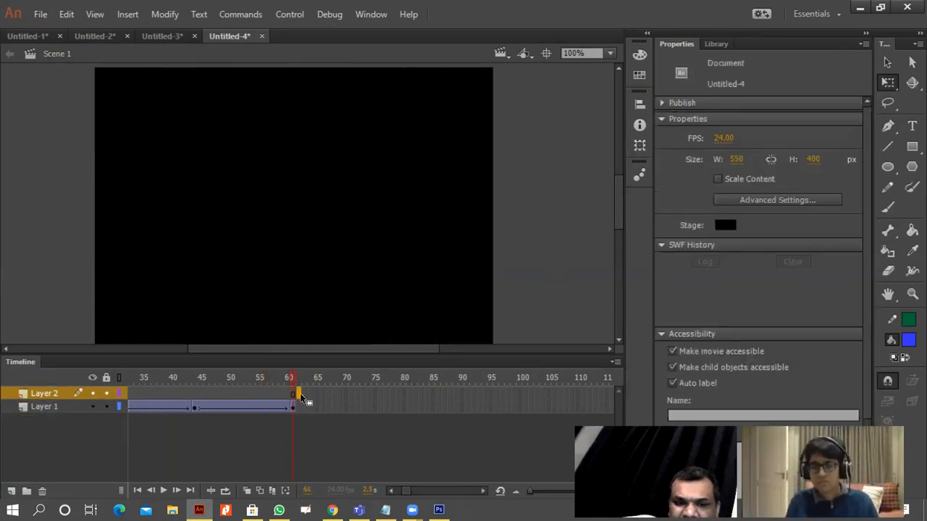
pyautogui.rightClick(300, 396)
pyautogui.click(366, 198)
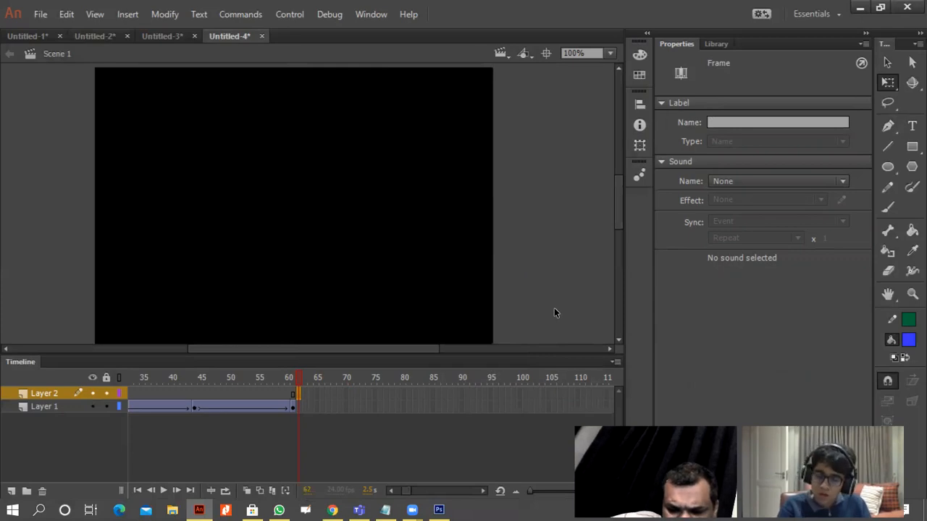
# Place ADOBE PHOTOSHOP BASICS 02.jpg from the library onto the stage at frame 62 of Layer 2
pyautogui.click(716, 44)
pyautogui.click(728, 222)
pyautogui.moveTo(737, 164); pyautogui.dragTo(317, 193)
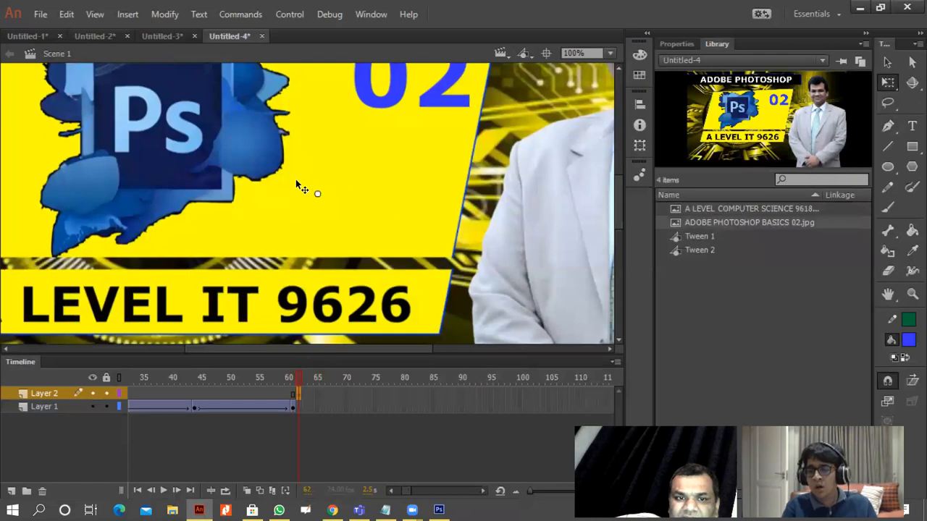
# Set the ADOBE PHOTOSHOP image's size to 550 by 400 and move it over the stage with X at 0
pyautogui.click(670, 45)
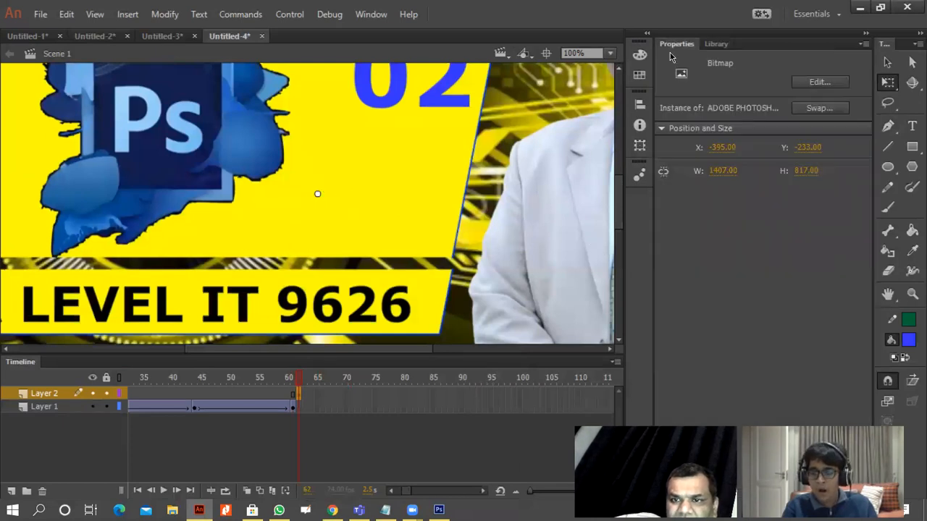
pyautogui.click(719, 171)
pyautogui.write('550')
pyautogui.click(809, 169)
pyautogui.write('400')
pyautogui.press('Return')
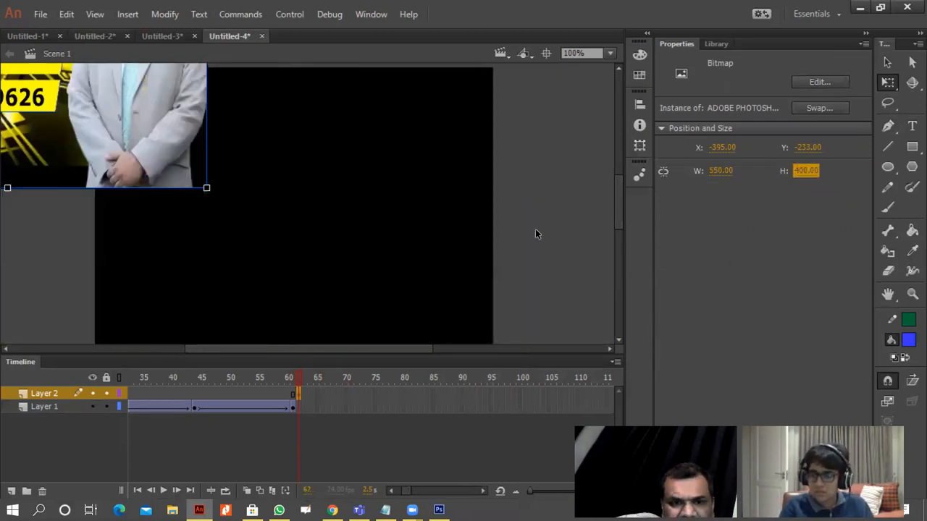
pyautogui.moveTo(202, 147); pyautogui.dragTo(474, 297)
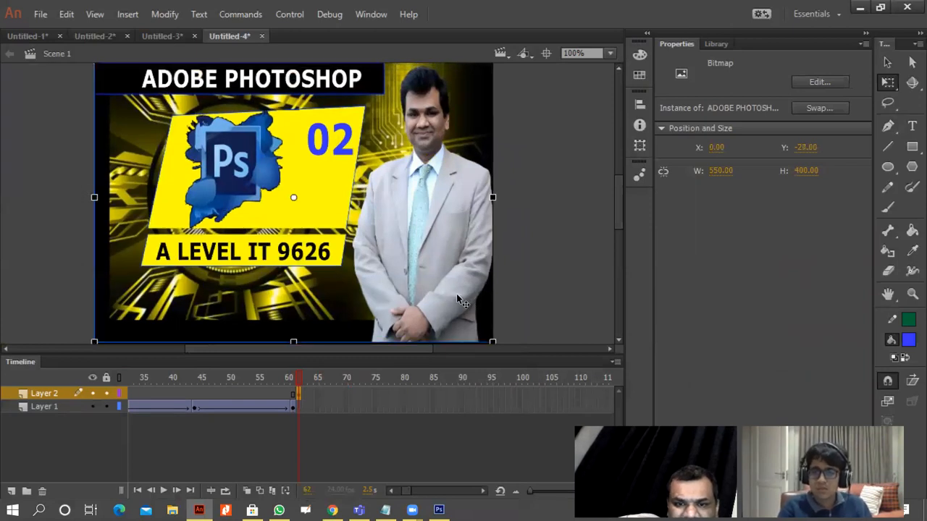
pyautogui.click(533, 280)
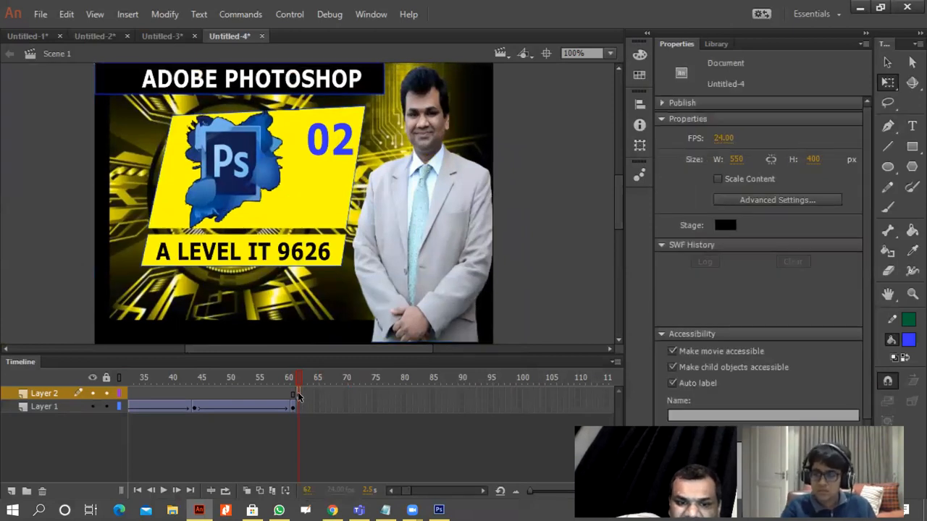
pyautogui.click(298, 396)
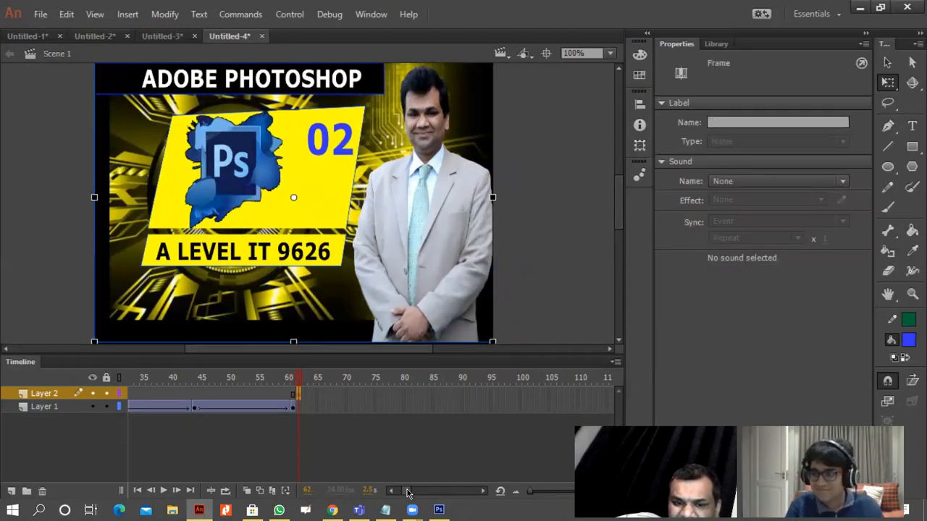
pyautogui.moveTo(407, 492); pyautogui.dragTo(397, 492)
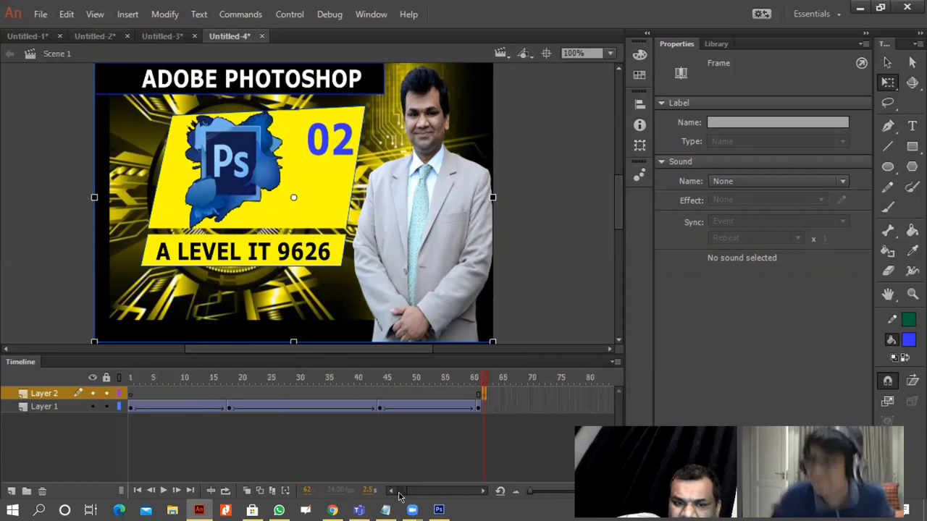
pyautogui.click(131, 394)
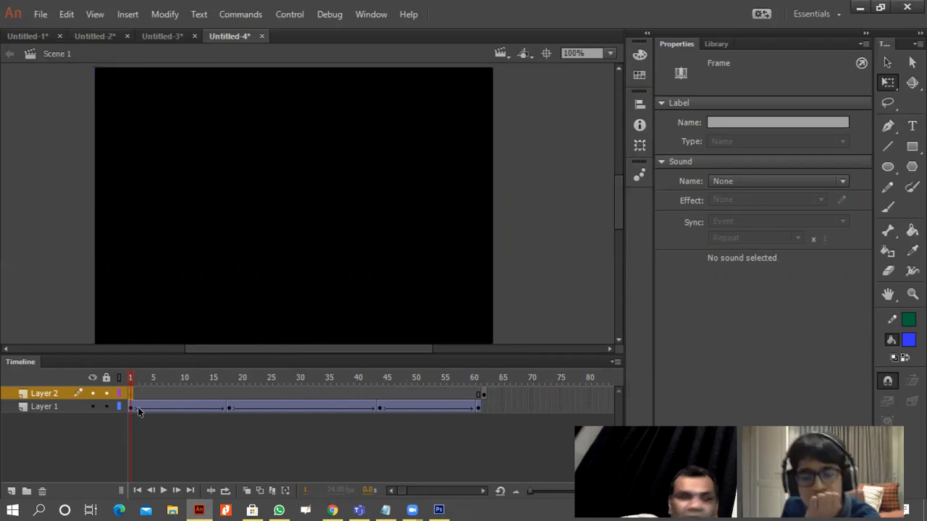
pyautogui.click(477, 406)
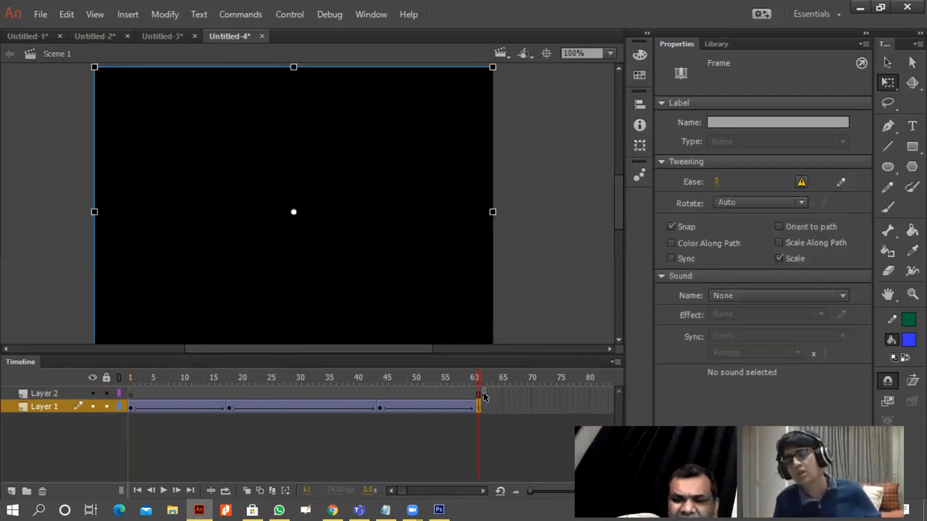
pyautogui.click(483, 394)
# Insert a keyframe at frame 122 of Layer 2 for the ADOBE PHOTOSHOP image
pyautogui.moveTo(479, 492); pyautogui.dragTo(482, 493)
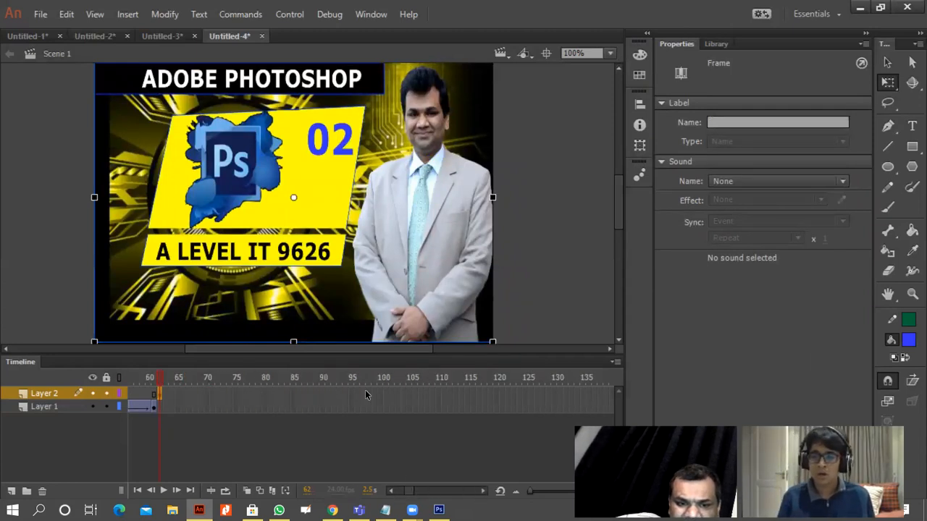
pyautogui.click(507, 397)
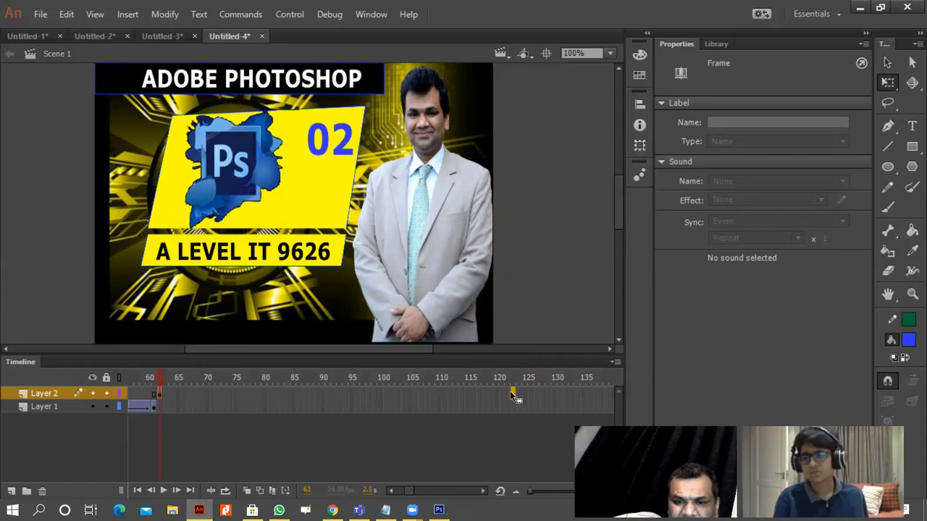
pyautogui.rightClick(508, 389)
pyautogui.click(573, 203)
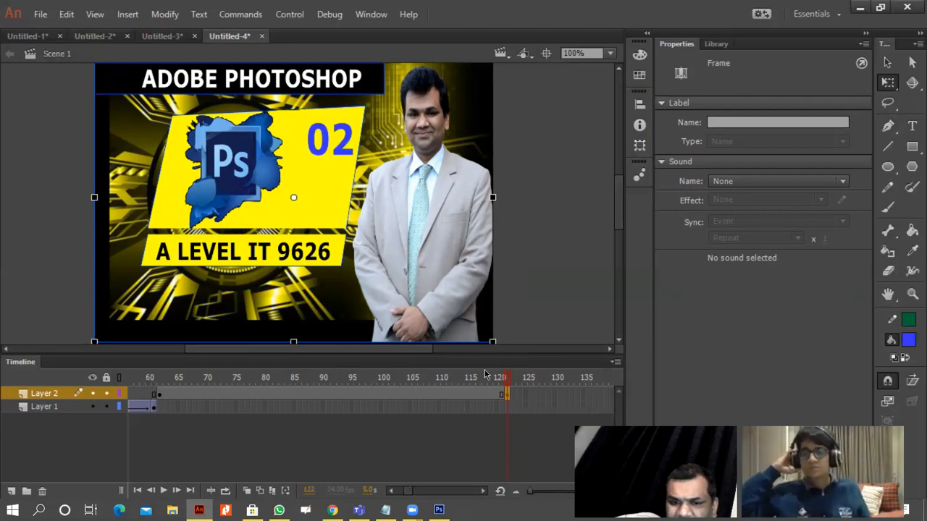
# Create classic tweens on Layer 2 at frame 122 and across the span starting at frame 62
pyautogui.rightClick(507, 397)
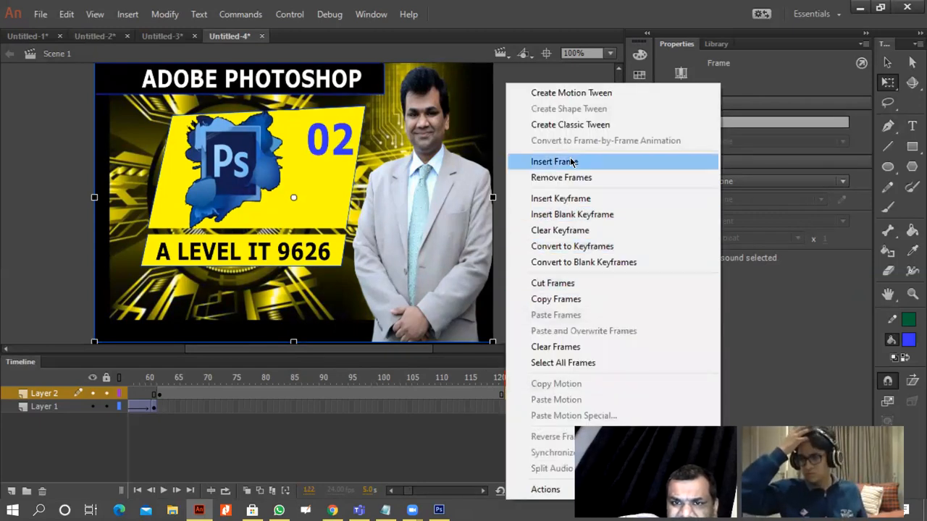
pyautogui.click(586, 125)
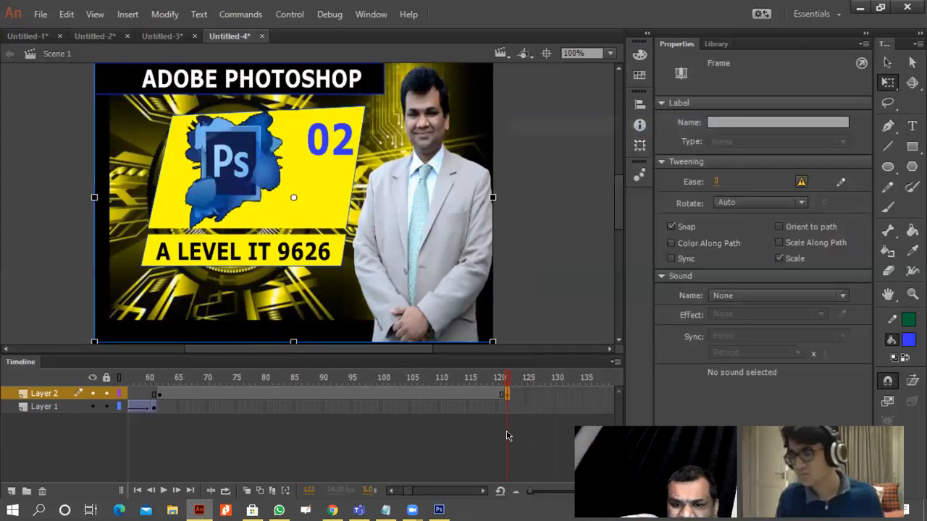
pyautogui.rightClick(505, 393)
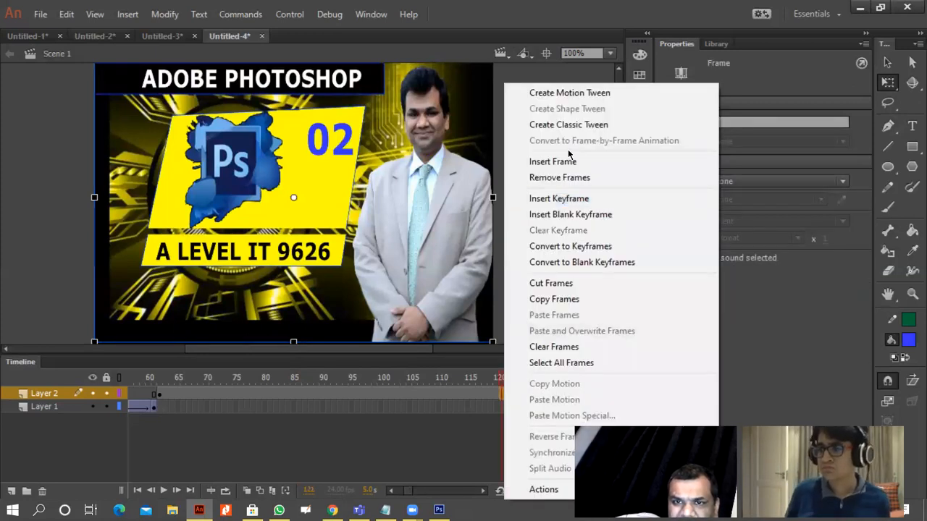
pyautogui.click(572, 124)
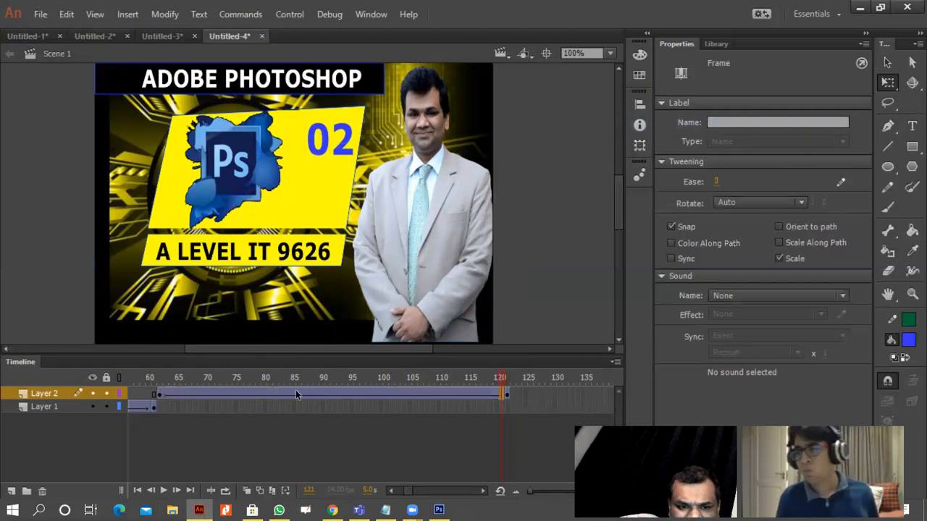
# Insert keyframes at frames 82 and 105 within the Layer 2 classic tween
pyautogui.rightClick(276, 391)
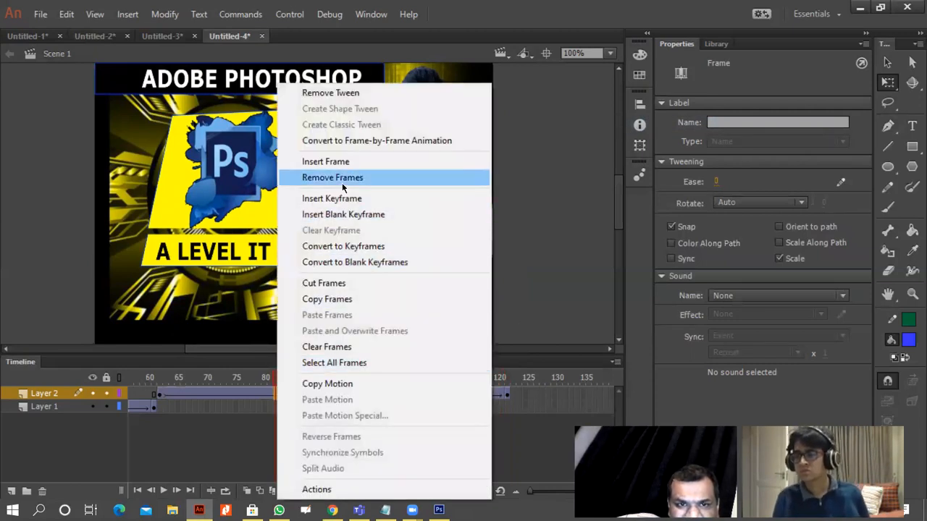
pyautogui.click(339, 201)
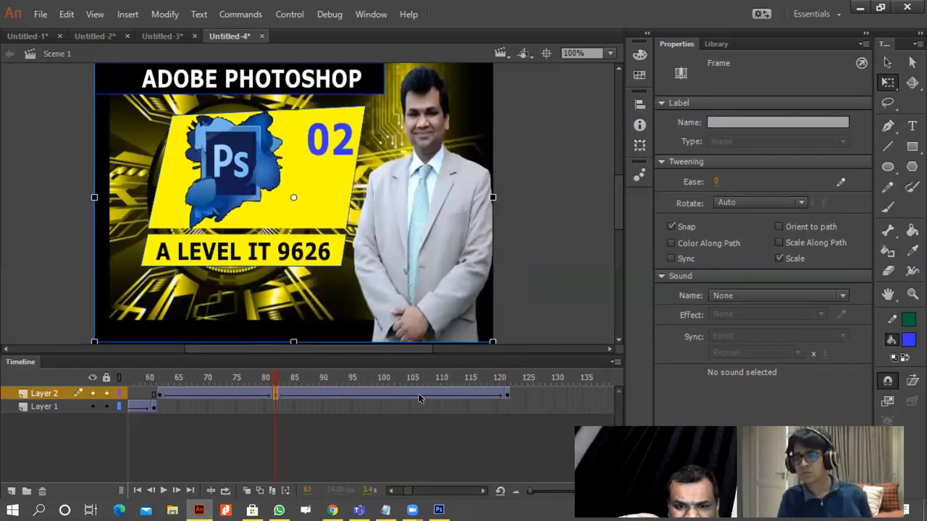
pyautogui.click(410, 396)
pyautogui.rightClick(410, 397)
pyautogui.click(467, 201)
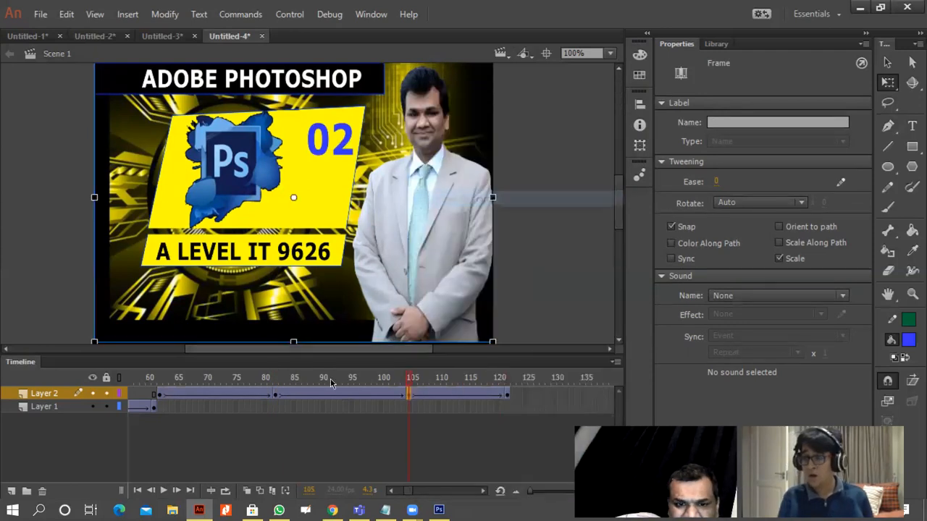
# Set the Photoshop image's color effect to Alpha 0% at frame 62 of Layer 2
pyautogui.click(161, 396)
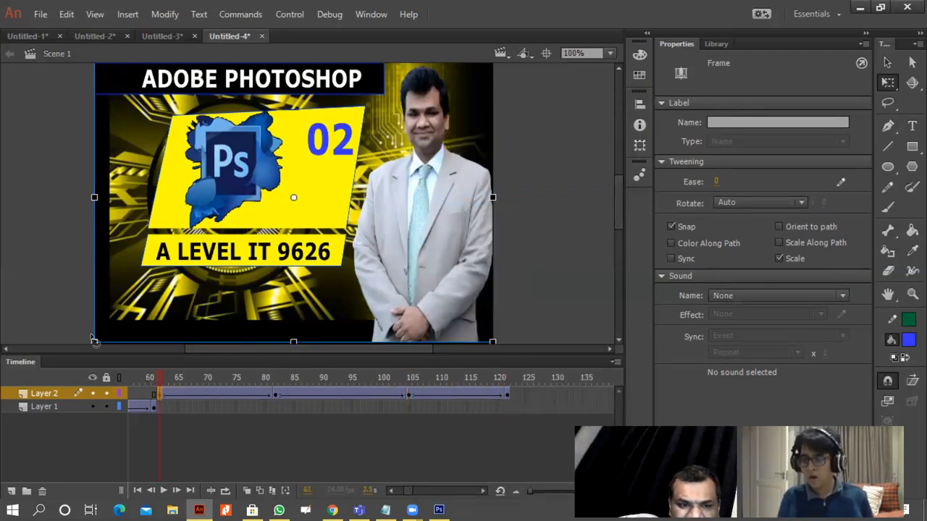
pyautogui.click(75, 304)
pyautogui.click(162, 276)
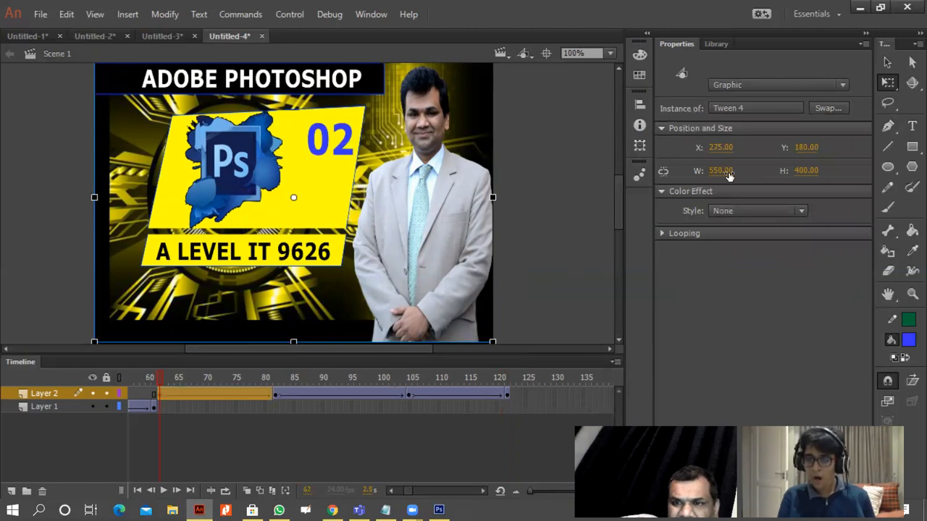
pyautogui.click(738, 211)
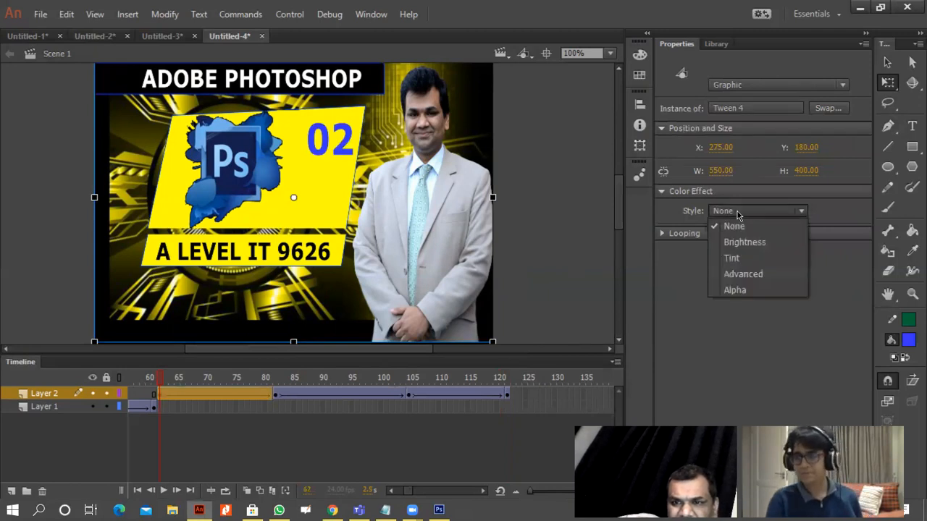
pyautogui.click(734, 288)
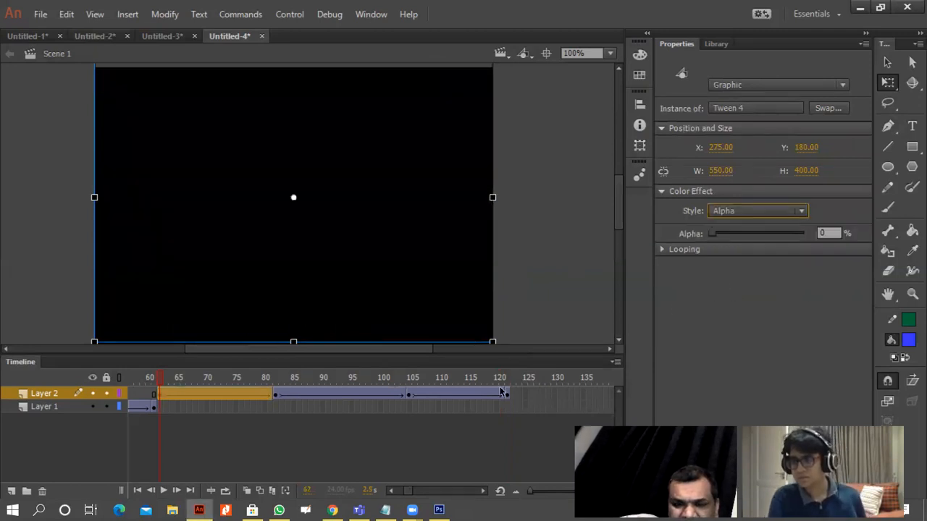
# Set the Photoshop image's color effect to Alpha 0% at frame 122 of Layer 2
pyautogui.click(507, 395)
pyautogui.click(474, 222)
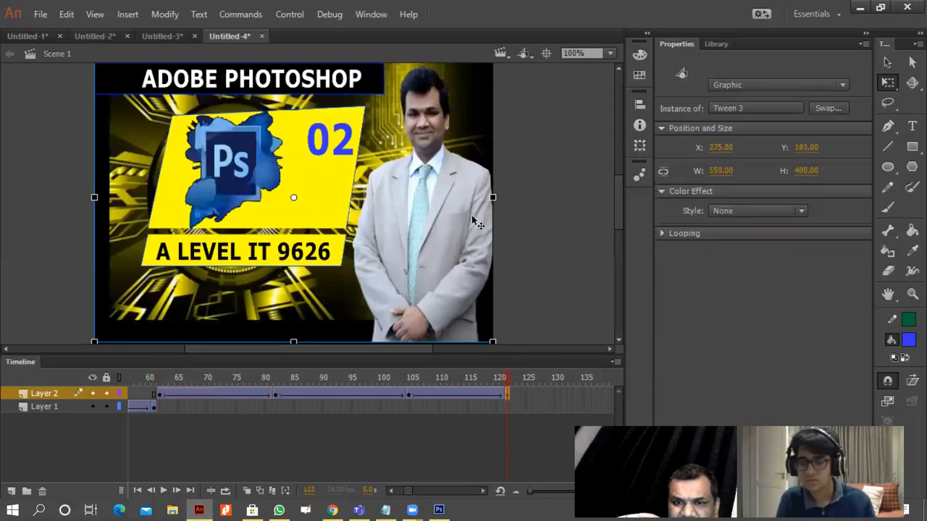
pyautogui.click(728, 213)
pyautogui.click(730, 289)
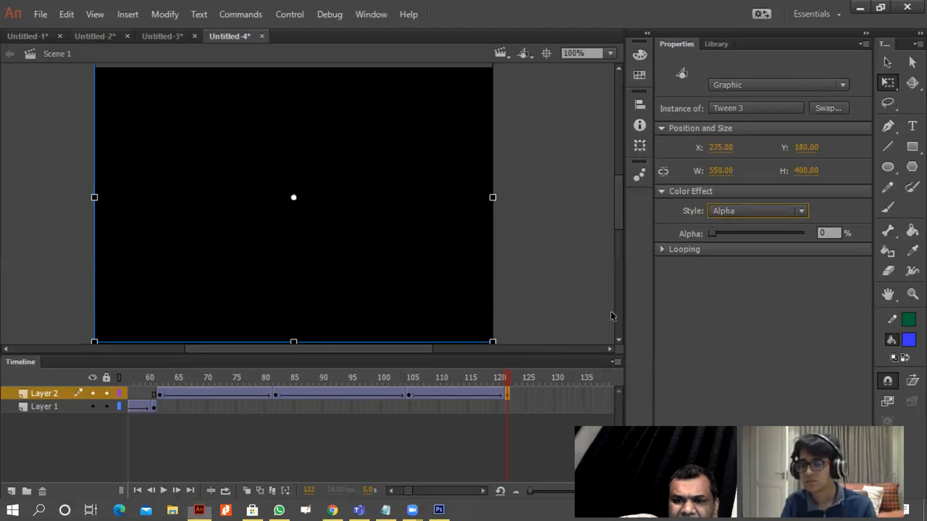
# Test the movie to preview both images fading in and out, and close the preview
pyautogui.click(556, 281)
pyautogui.hotkey('ctrl', 'Return')
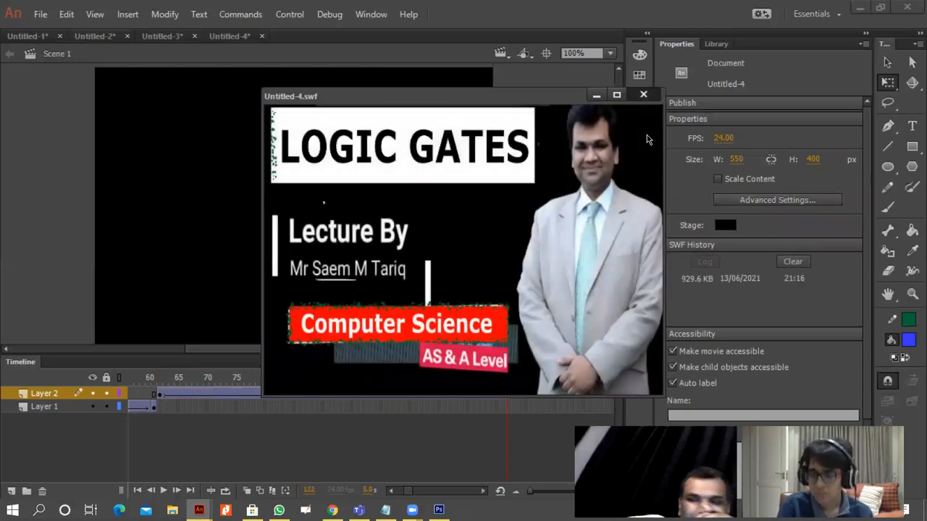
pyautogui.hotkey('ctrl', 'w')
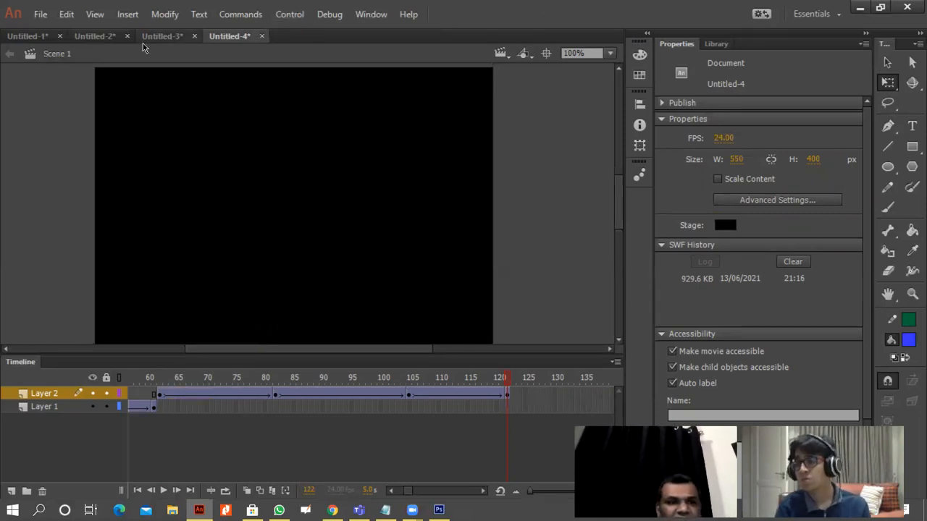
# Create a new 550 by 400 px ActionScript 3.0 document and set its stage color to black
pyautogui.click(44, 15)
pyautogui.click(53, 30)
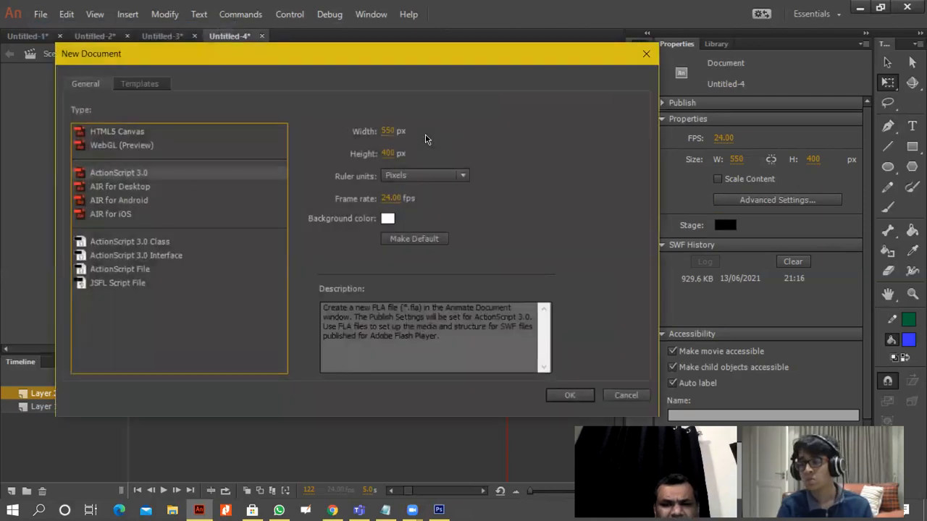
pyautogui.click(569, 396)
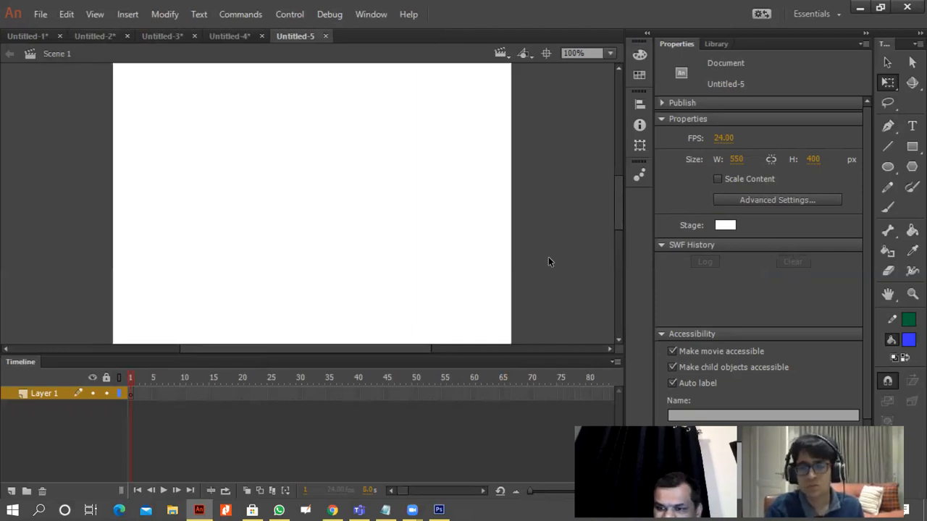
pyautogui.click(724, 225)
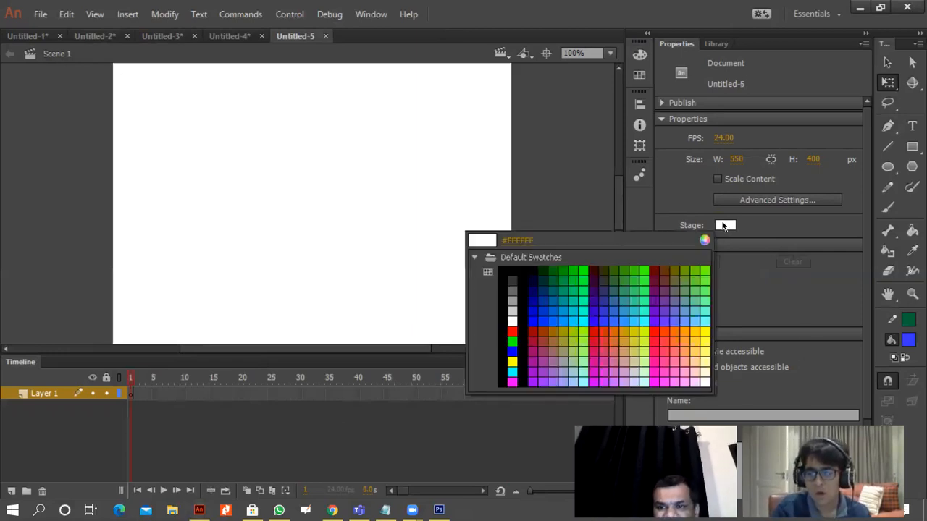
pyautogui.click(509, 265)
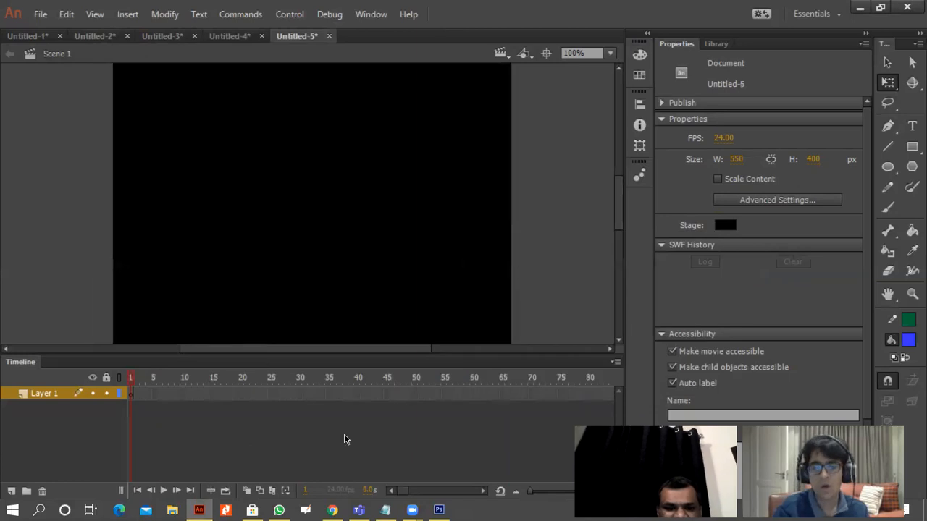
# Switch to Chrome and search Google Images for "fire" in a new tab
pyautogui.click(332, 511)
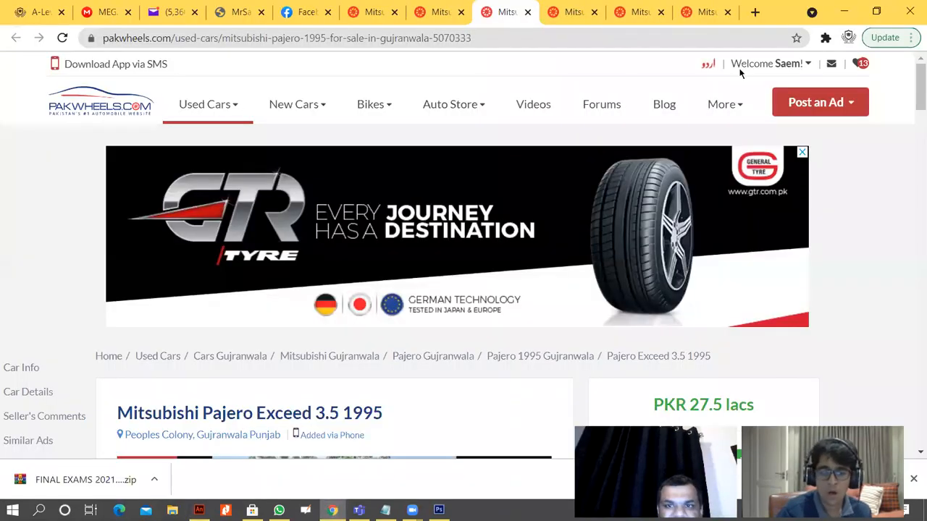
pyautogui.click(755, 12)
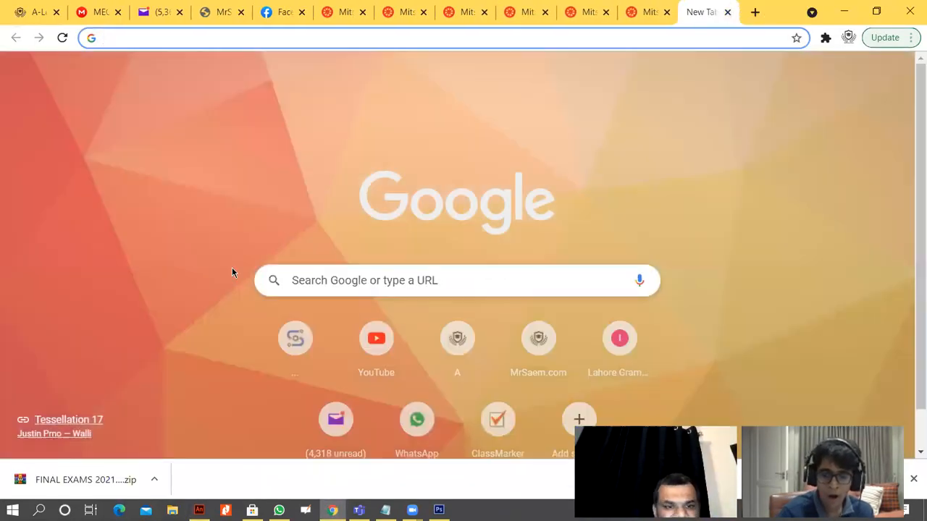
pyautogui.click(349, 281)
pyautogui.write('fire')
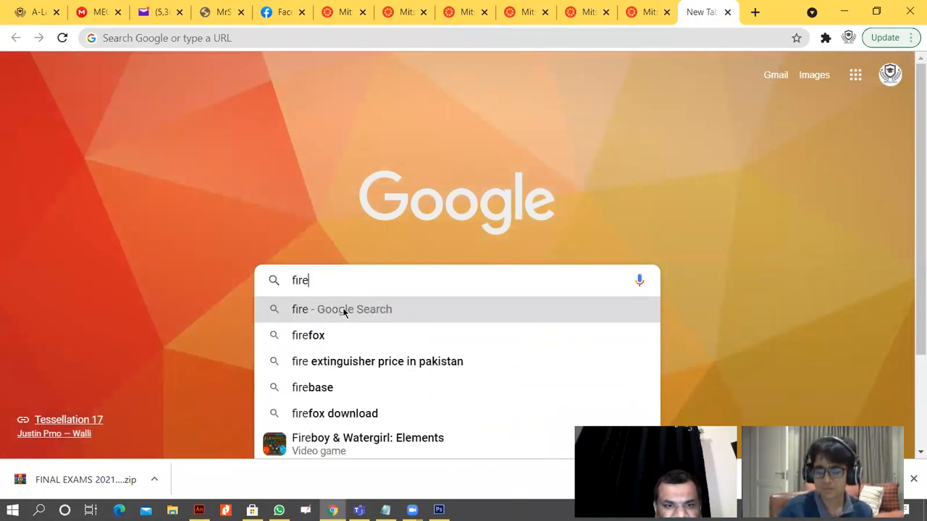
pyautogui.press('Return')
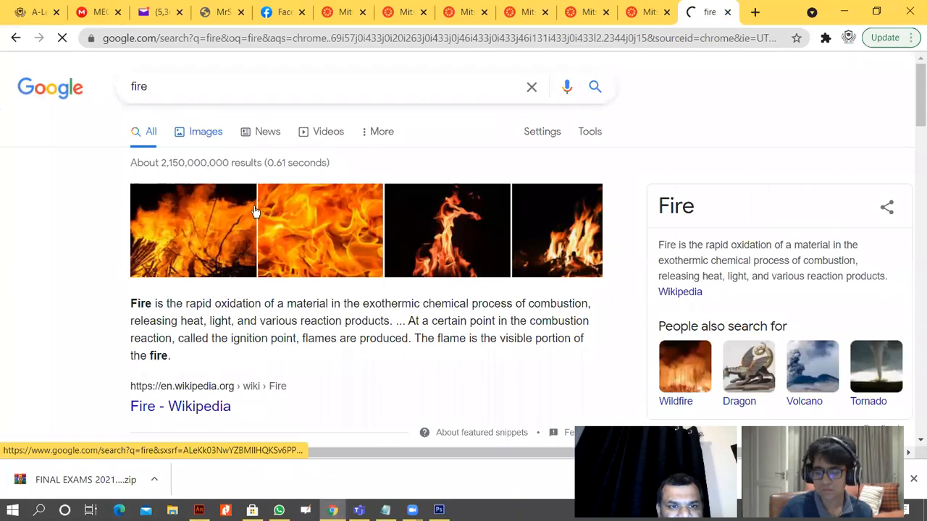
pyautogui.click(255, 210)
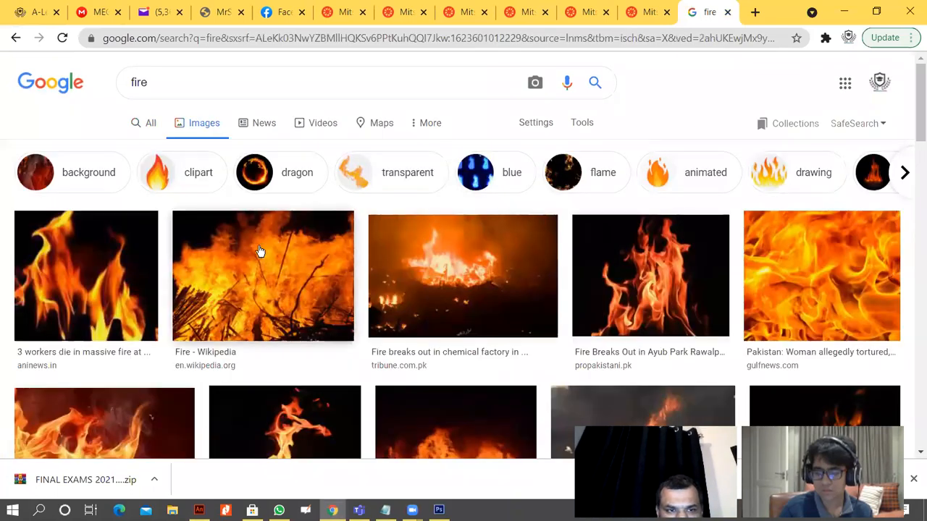
pyautogui.scroll(-2, 259, 250)
pyautogui.scroll(2, 260, 250)
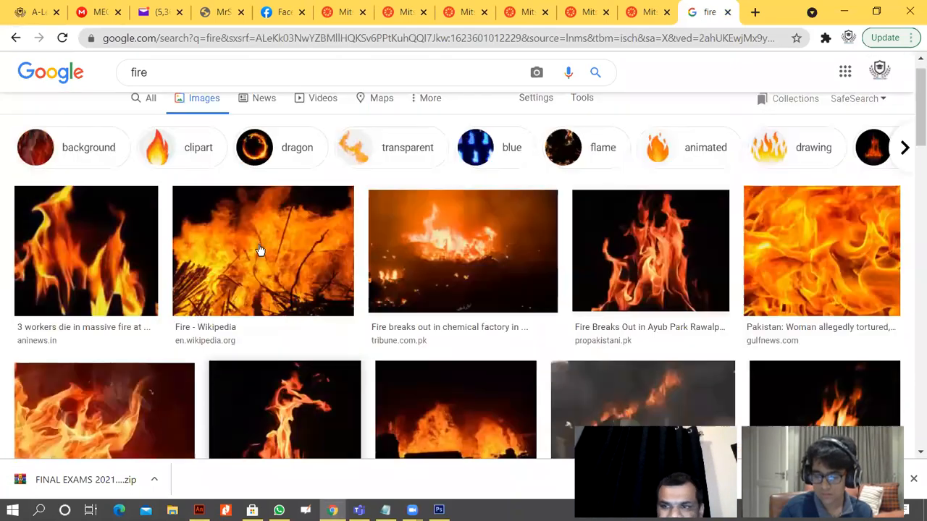
# Open the Gulf News fire picture's preview and save the image to the Desktop as download
pyautogui.click(845, 266)
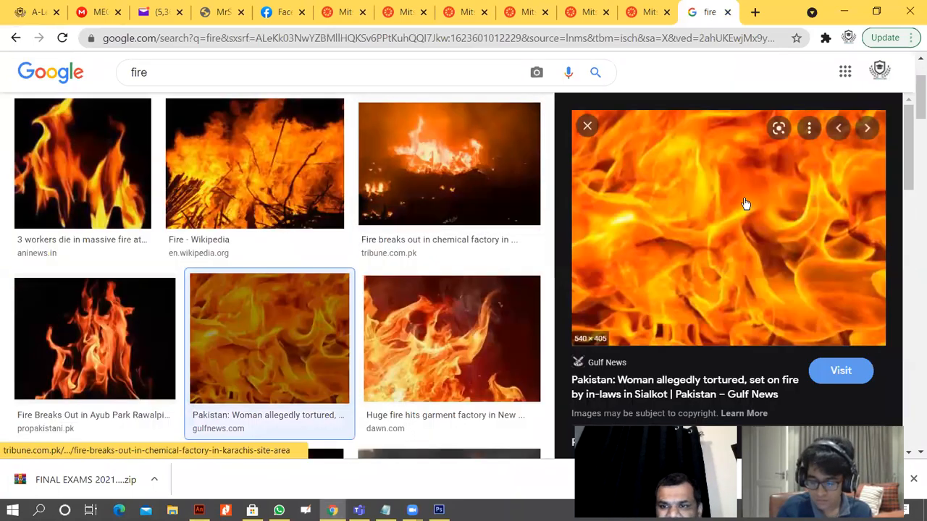
pyautogui.rightClick(744, 201)
pyautogui.click(780, 355)
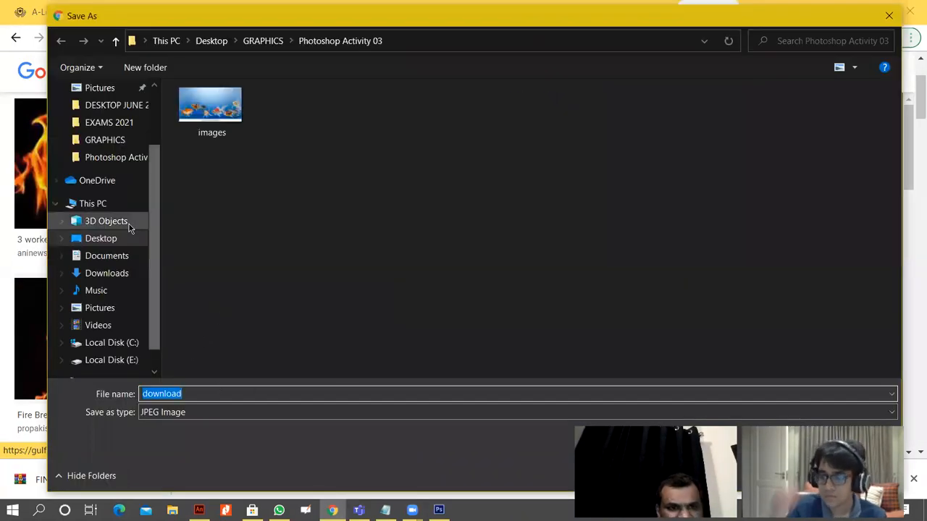
pyautogui.click(101, 239)
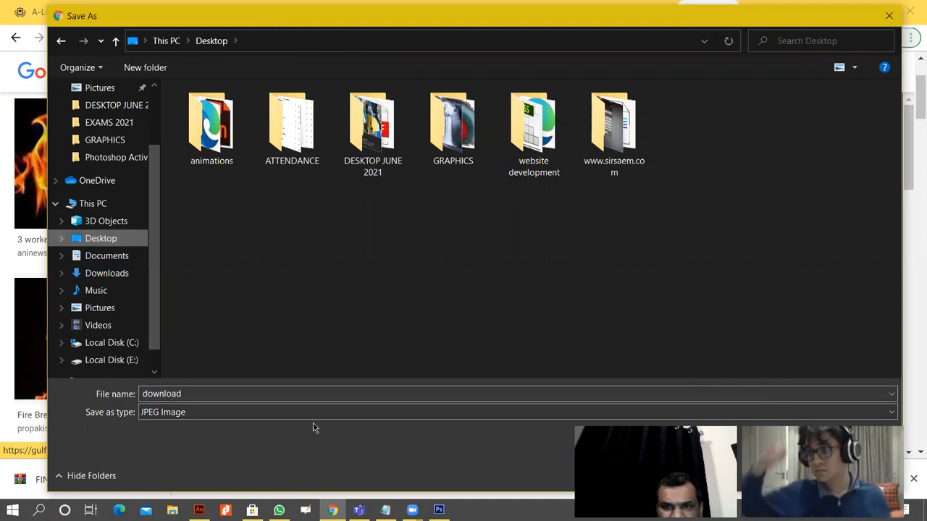
pyautogui.click(456, 38)
pyautogui.moveTo(462, 12); pyautogui.dragTo(291, 8)
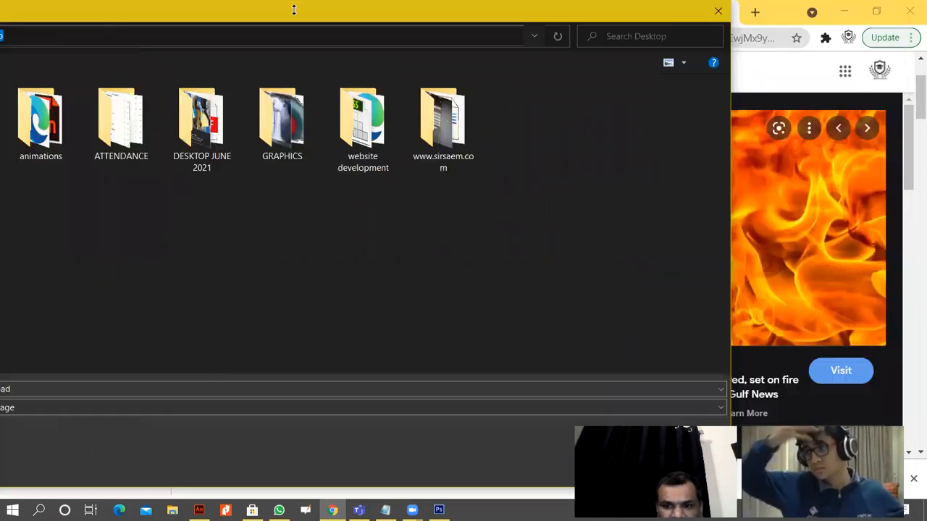
pyautogui.moveTo(588, 8); pyautogui.dragTo(476, 8)
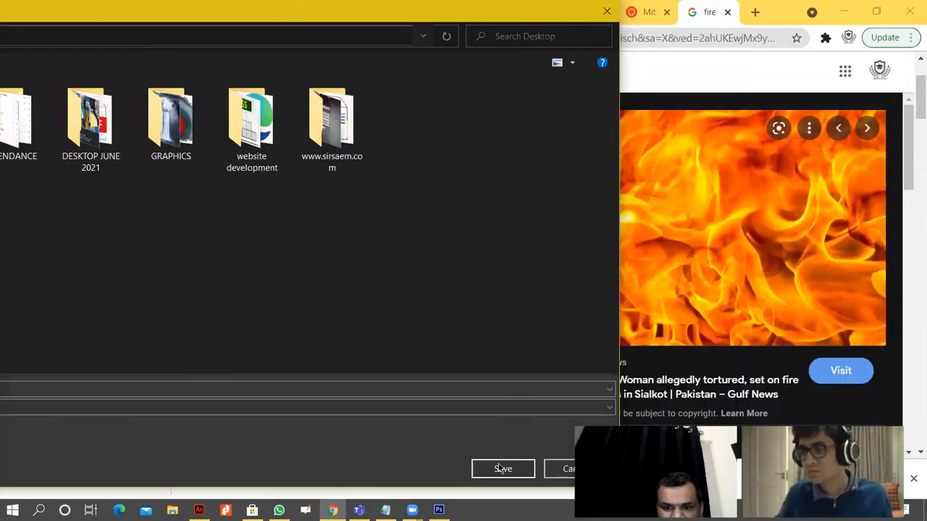
pyautogui.click(475, 469)
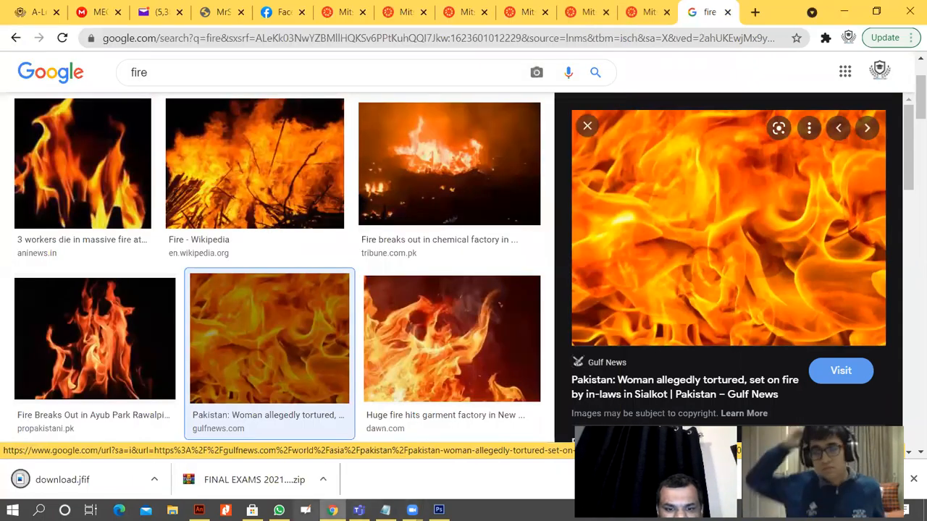
# Switch to Animate, start an import for the new document and browse to the Desktop folder
pyautogui.click(200, 511)
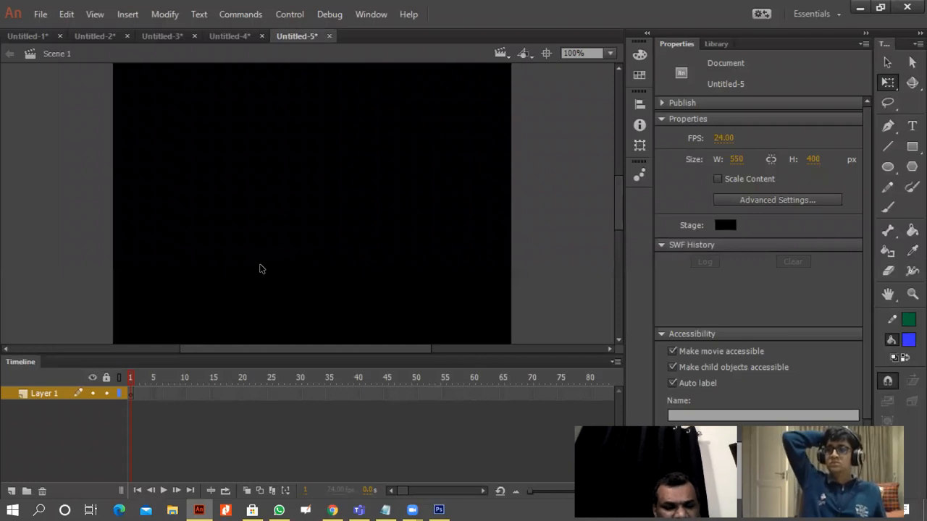
pyautogui.click(40, 13)
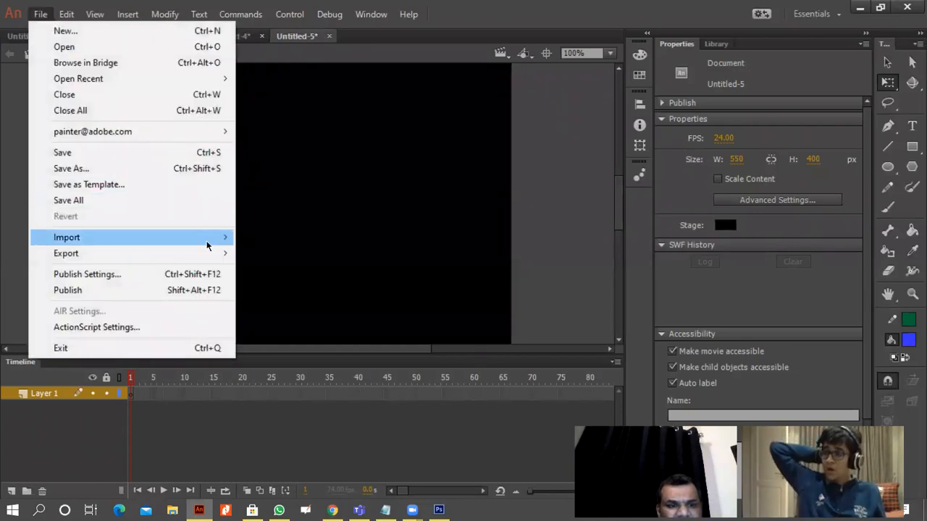
pyautogui.moveTo(208, 245)
pyautogui.click(288, 239)
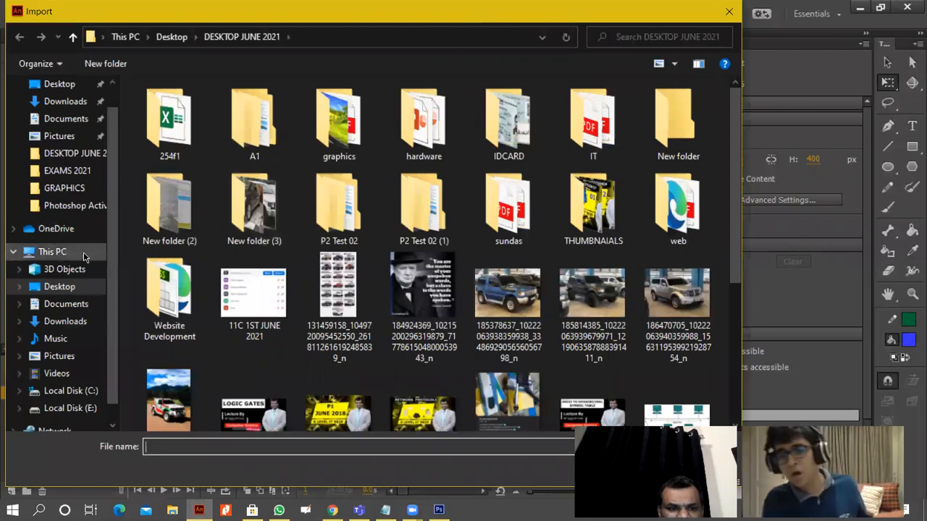
pyautogui.click(62, 287)
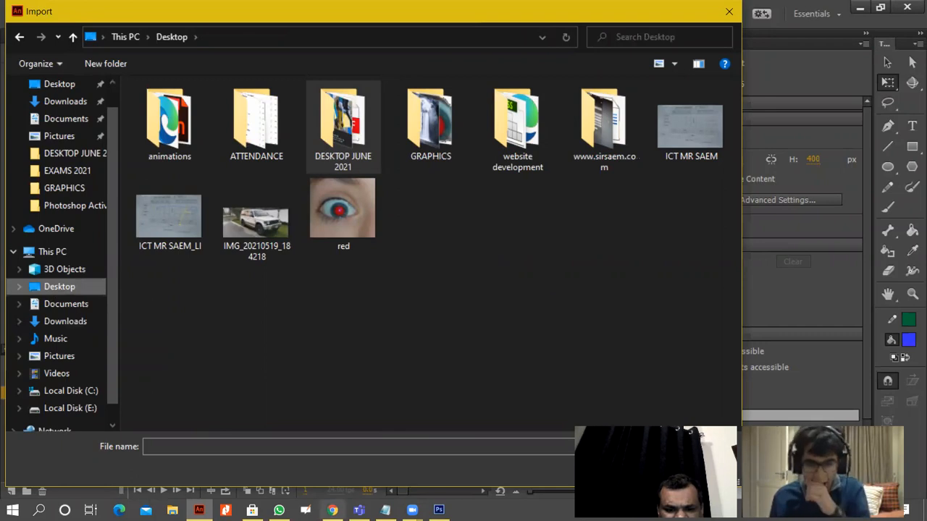
# Switch to Chrome and save the previewed fire image to the Desktop as JPEG Stock-fire-flame_173c352cb4f_medium
pyautogui.click(332, 510)
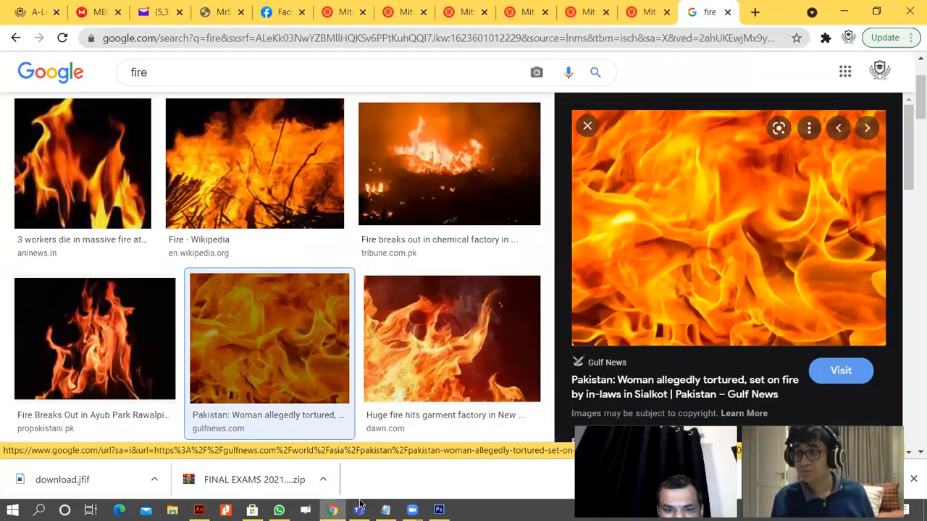
pyautogui.rightClick(688, 303)
pyautogui.click(750, 214)
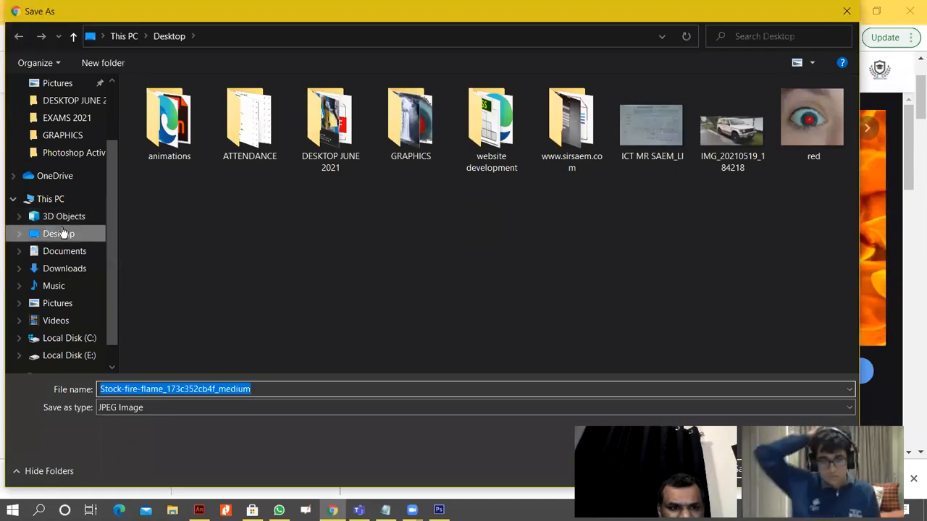
pyautogui.click(64, 234)
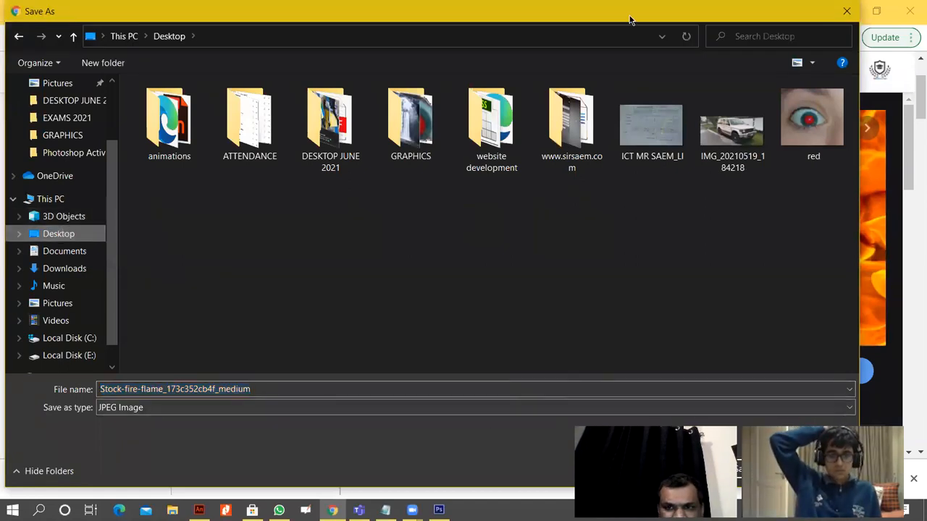
pyautogui.moveTo(630, 17); pyautogui.dragTo(327, 17)
pyautogui.click(433, 469)
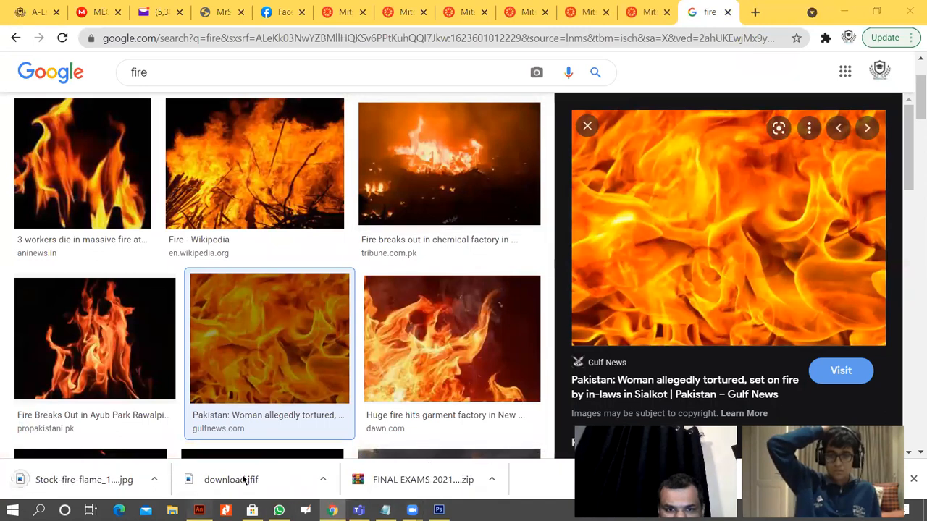
# Switch to Animate and import the Stock-fire-flame image from the Desktop onto the stage
pyautogui.click(200, 510)
pyautogui.doubleClick(431, 223)
pyautogui.click(540, 222)
pyautogui.click(356, 232)
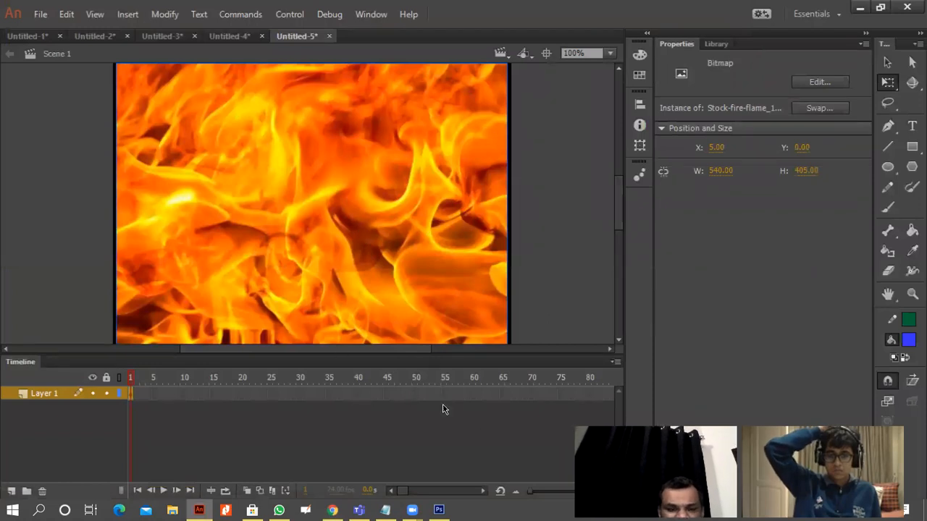
# Insert a keyframe at frame 65 of Layer 1 and create a classic tween between frames 1 and 65
pyautogui.click(502, 395)
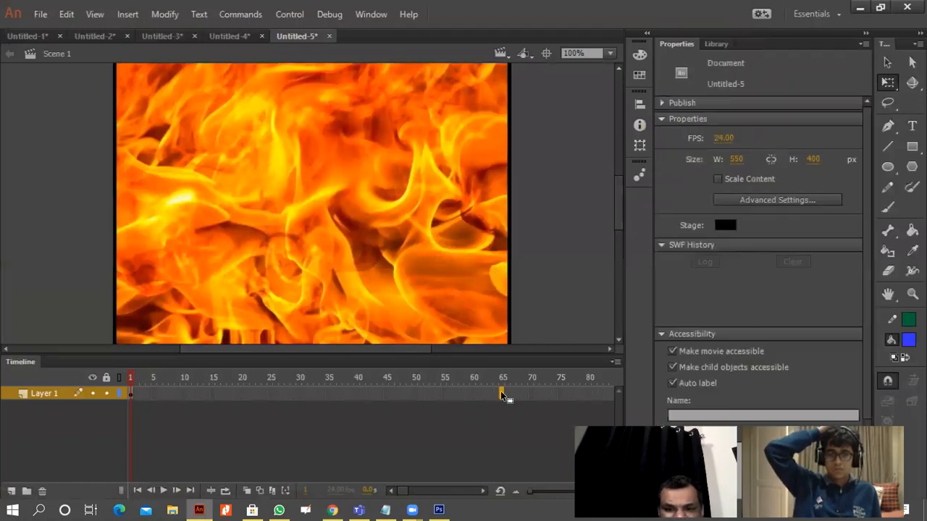
pyautogui.rightClick(502, 394)
pyautogui.click(572, 197)
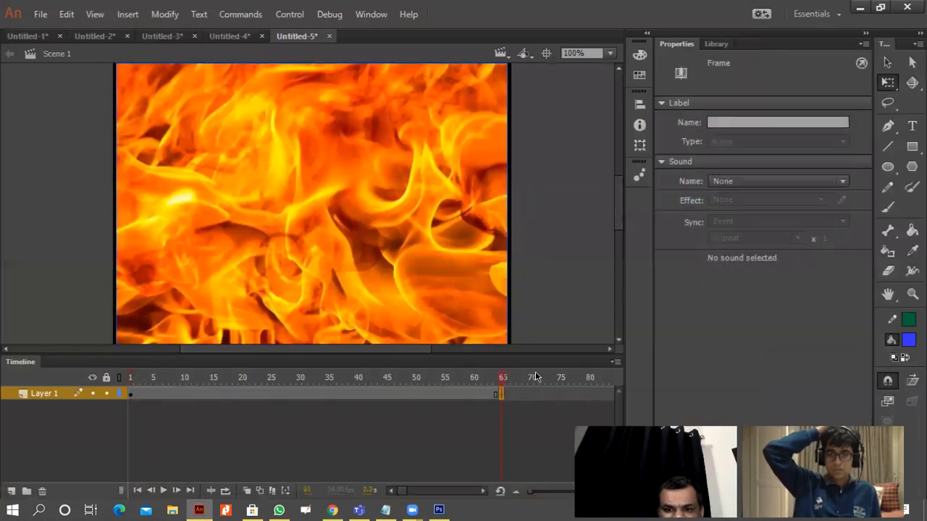
pyautogui.rightClick(503, 392)
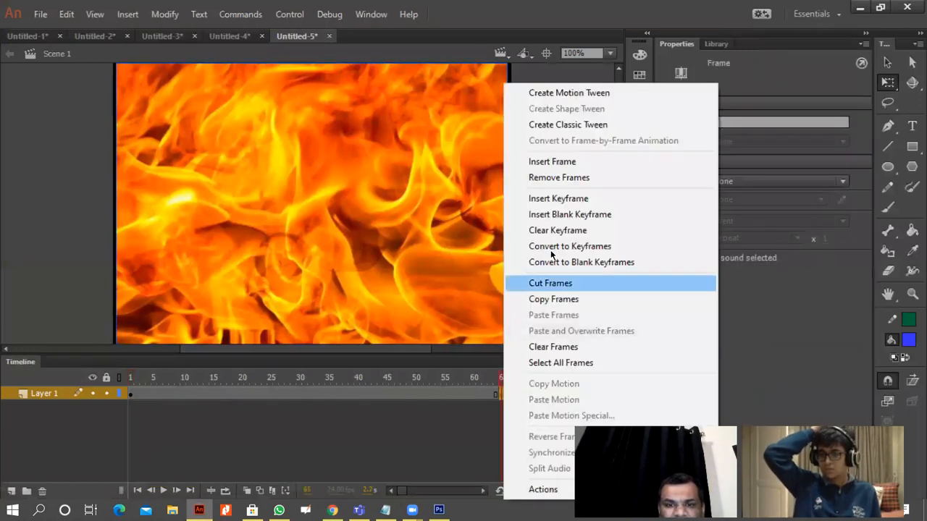
pyautogui.click(563, 124)
pyautogui.rightClick(497, 395)
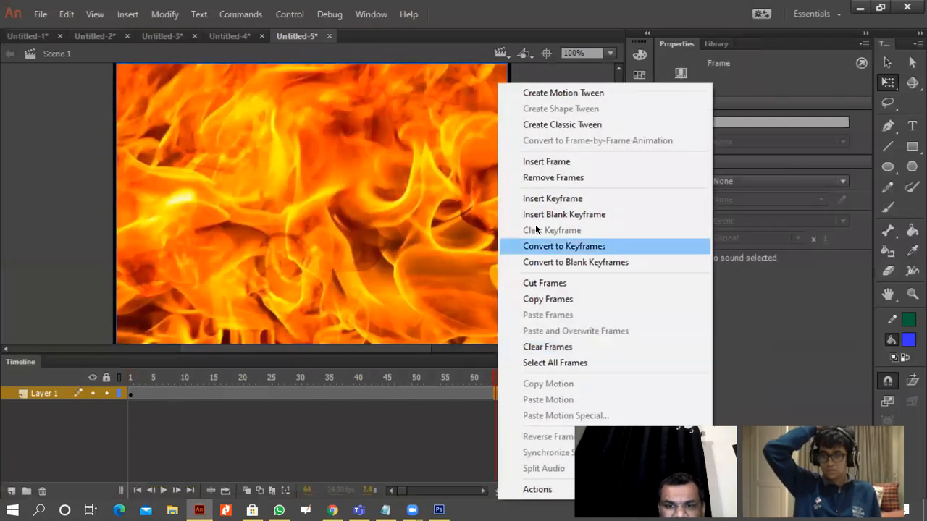
pyautogui.click(550, 124)
# Try moving the fire image down the stage at frame 65 and preview the tween
pyautogui.click(502, 392)
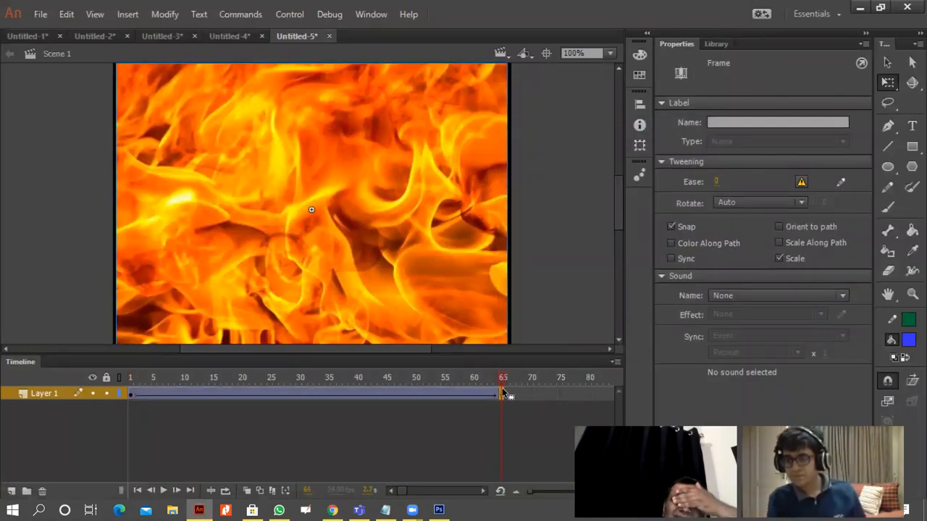
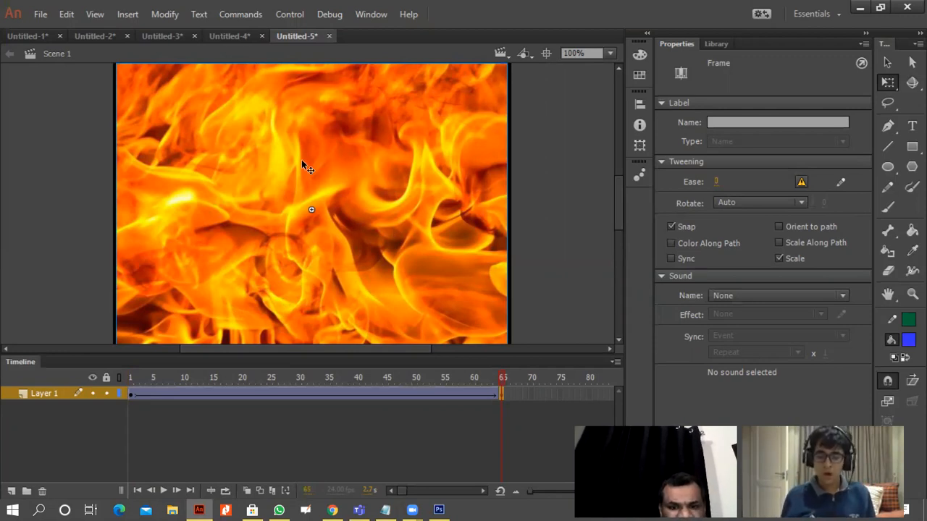
pyautogui.moveTo(279, 155); pyautogui.dragTo(276, 310)
pyautogui.press('Return')
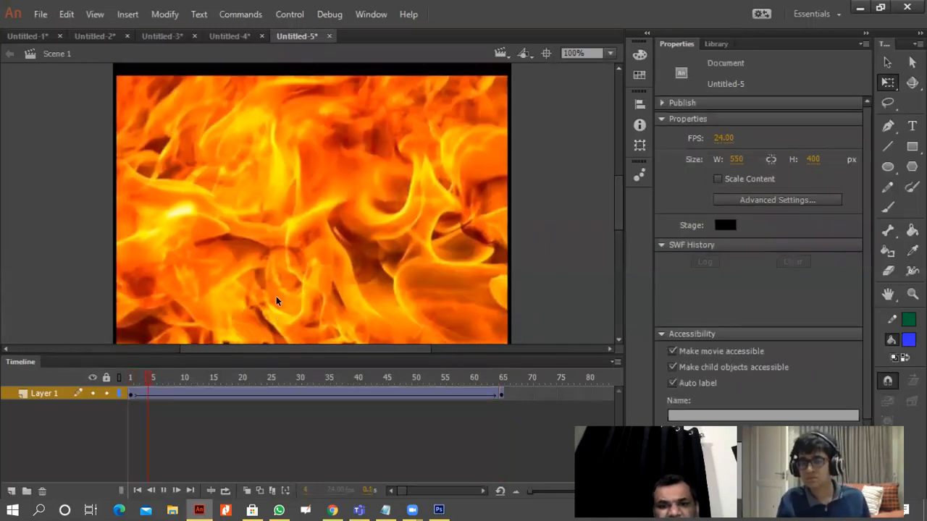
pyautogui.click(131, 394)
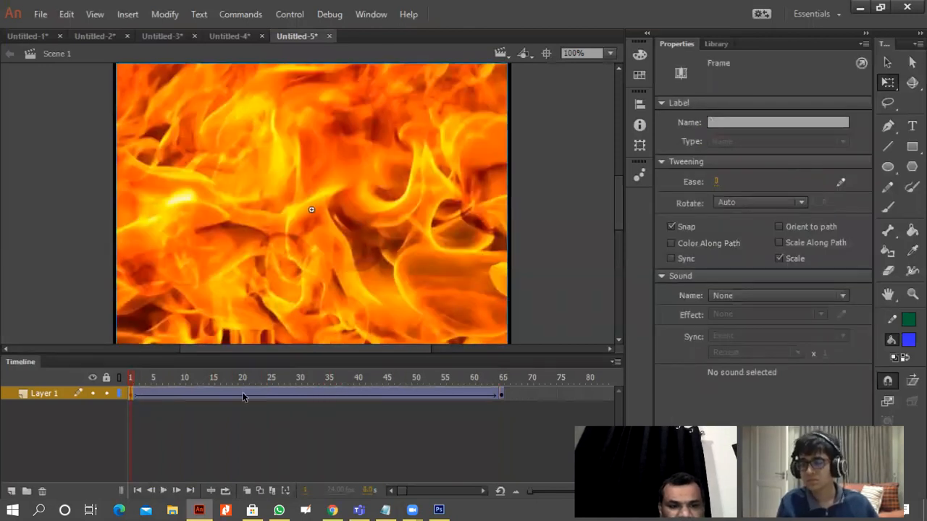
# Move the fire image up at frame 65 to about X 276, Y 36.5 and play the tween
pyautogui.click(502, 395)
pyautogui.moveTo(425, 327); pyautogui.dragTo(436, 132)
pyautogui.moveTo(409, 269); pyautogui.dragTo(401, 173)
pyautogui.moveTo(402, 218); pyautogui.dragTo(402, 194)
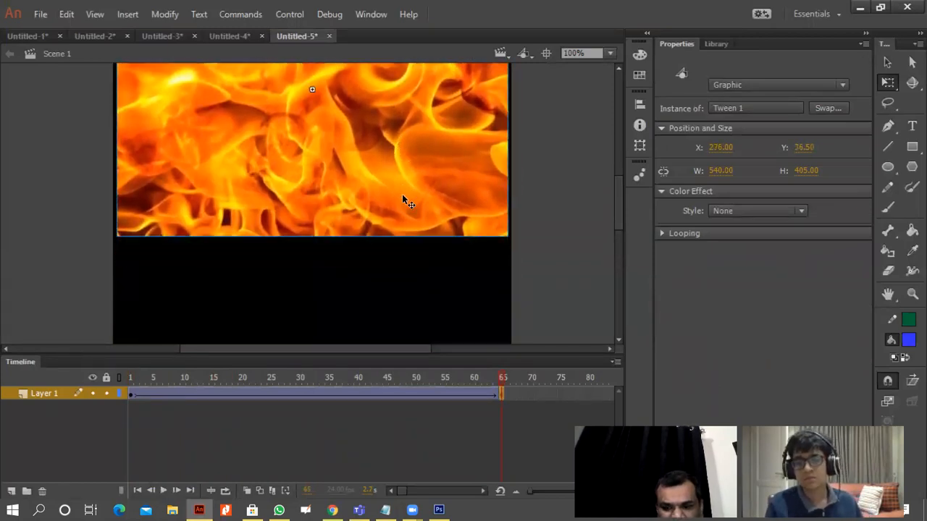
pyautogui.press('Return')
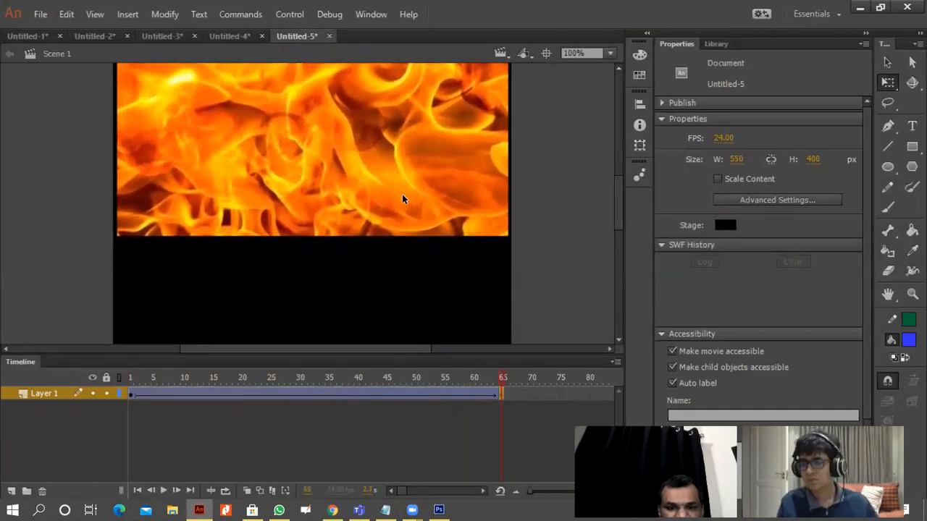
# Lock Layer 1 and add a new layer above it
pyautogui.hotkey('ctrl', '-')
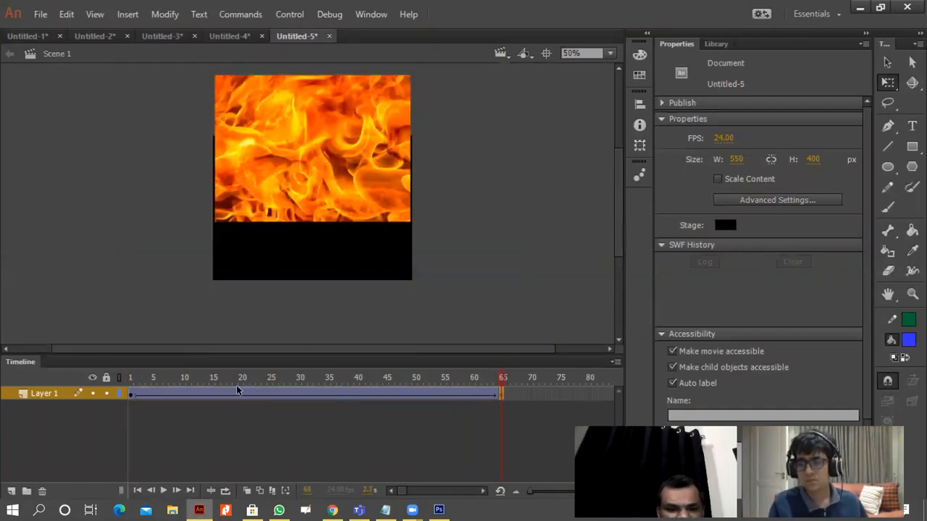
pyautogui.click(106, 395)
pyautogui.click(244, 151)
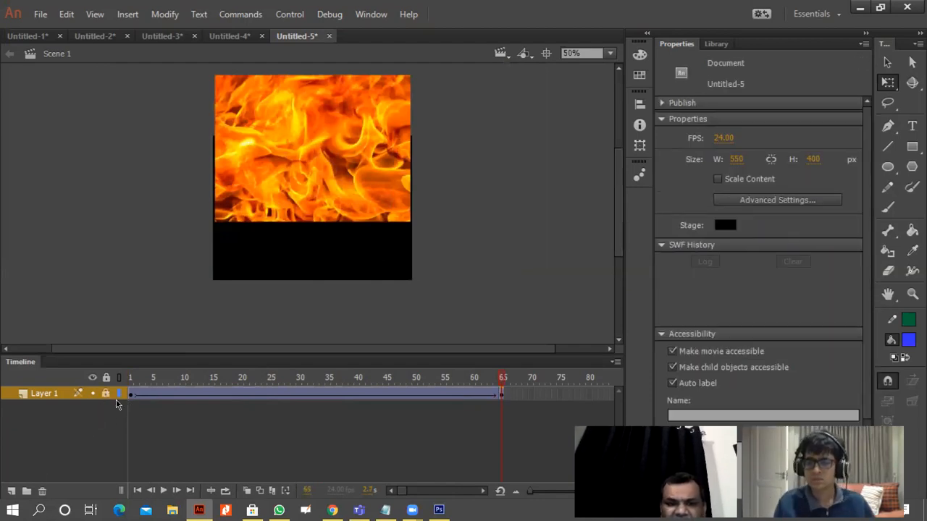
pyautogui.click(11, 492)
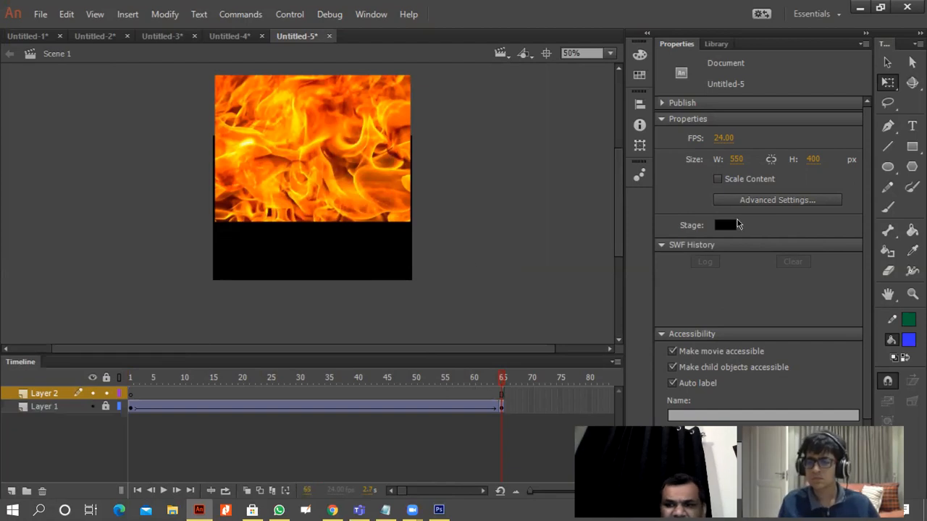
# Choose the Rectangle tool and set both its fill and stroke colours to black
pyautogui.click(912, 146)
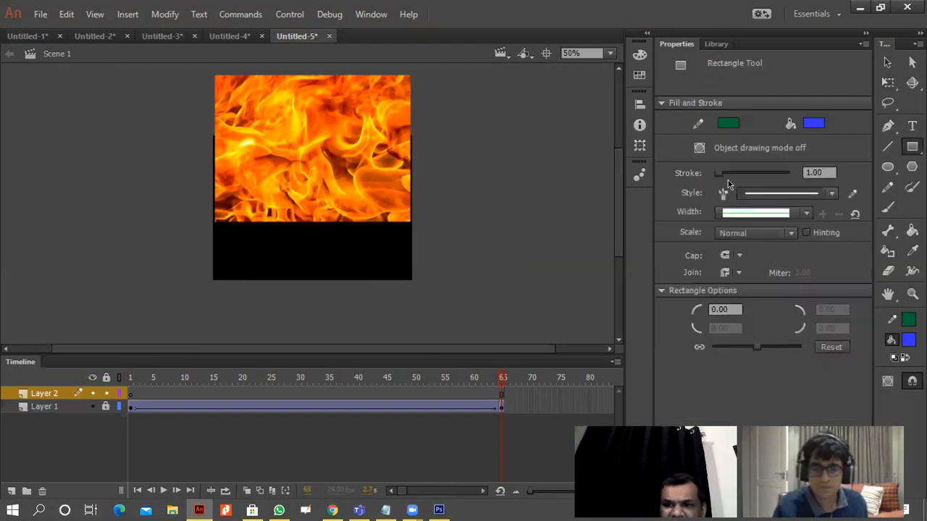
pyautogui.click(813, 123)
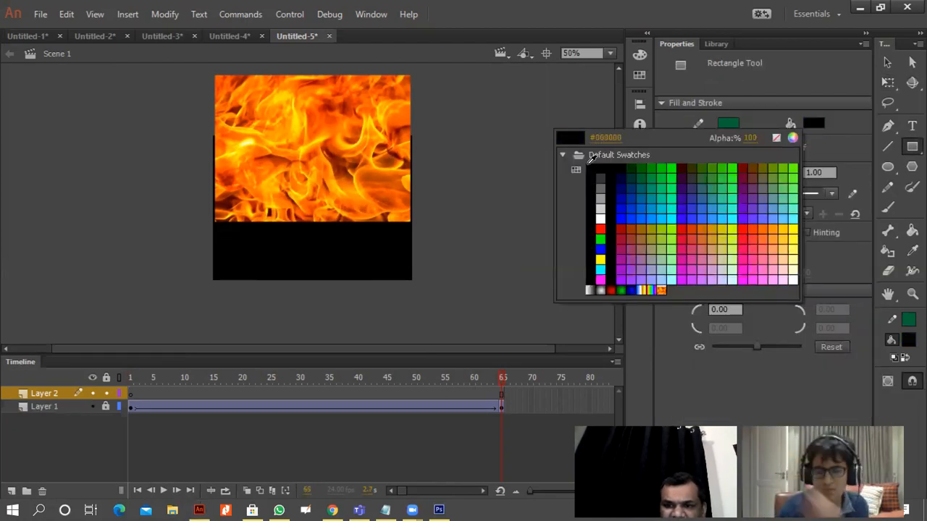
pyautogui.click(781, 137)
pyautogui.click(813, 123)
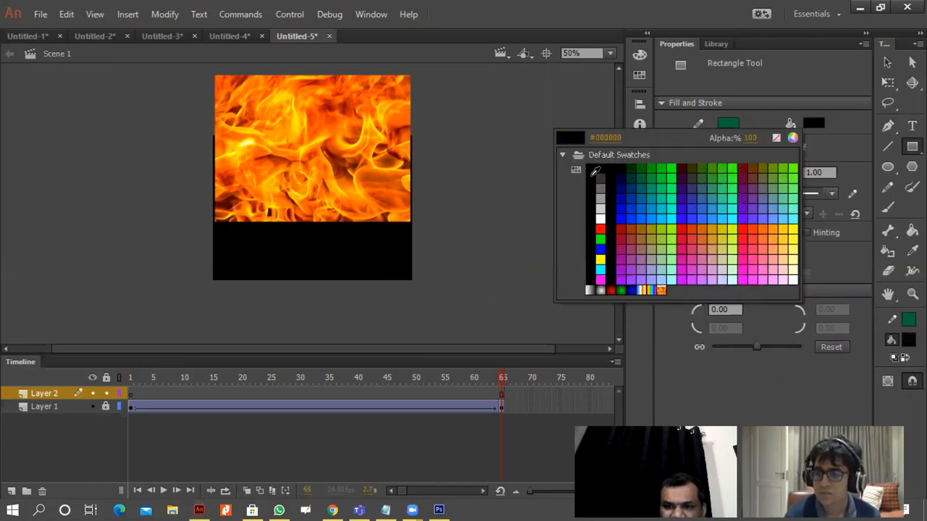
pyautogui.click(595, 164)
pyautogui.click(728, 123)
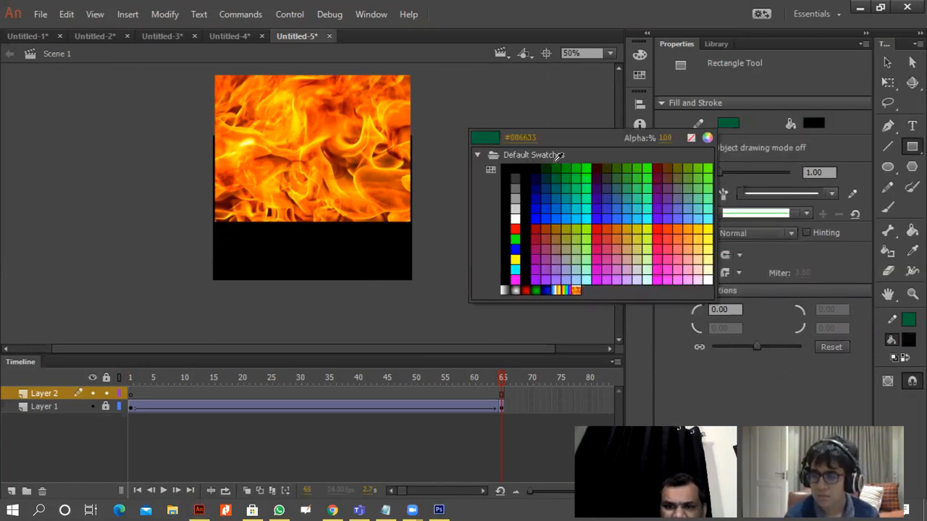
pyautogui.click(508, 170)
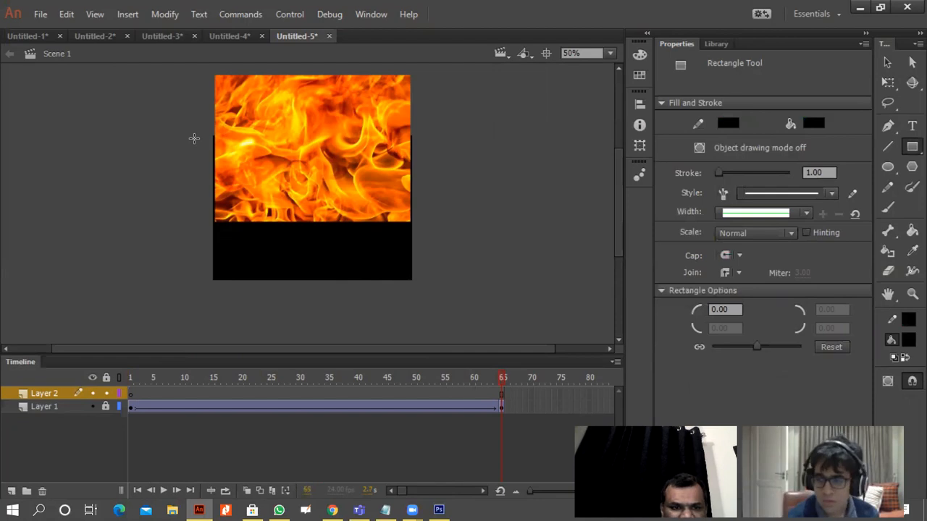
pyautogui.moveTo(204, 125); pyautogui.dragTo(425, 283)
pyautogui.click(912, 62)
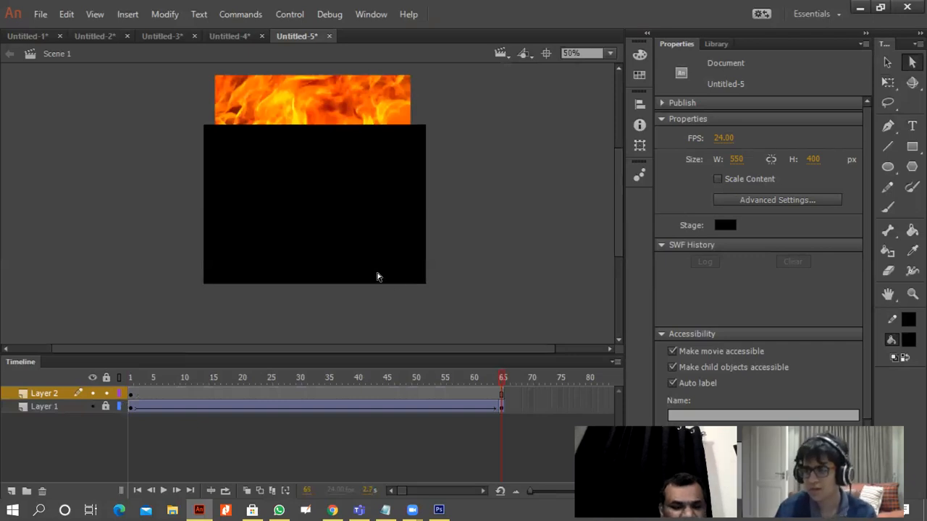
pyautogui.hotkey('ctrl', 'z')
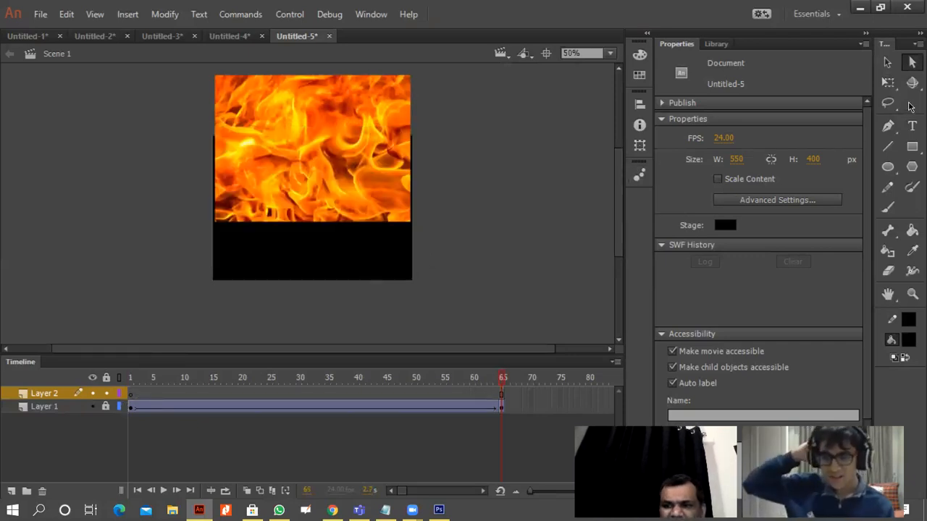
# Draw a black rectangle about 636 by 458 px on Layer 2, covering the whole stage
pyautogui.click(911, 148)
pyautogui.moveTo(198, 118)
pyautogui.mouseDown()
pyautogui.moveTo(308, 172)
pyautogui.moveTo(430, 284)
pyautogui.mouseUp()
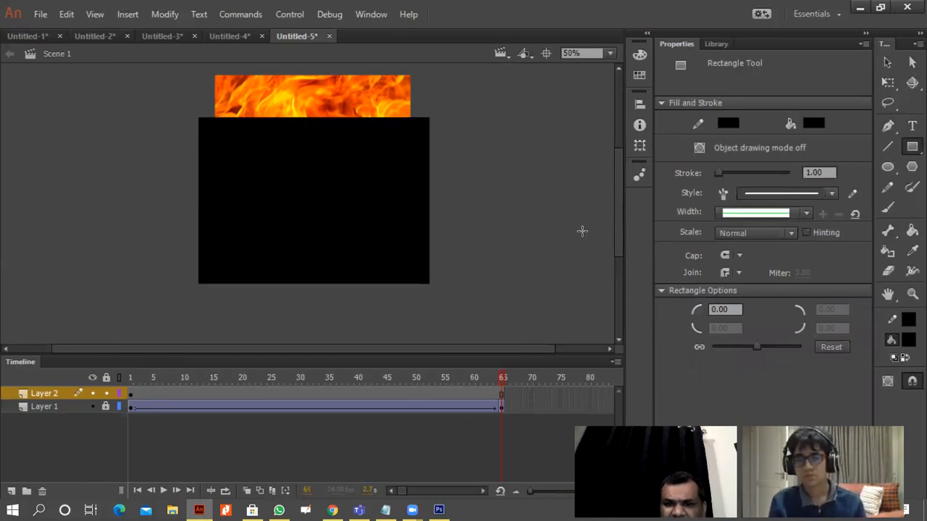
pyautogui.click(888, 63)
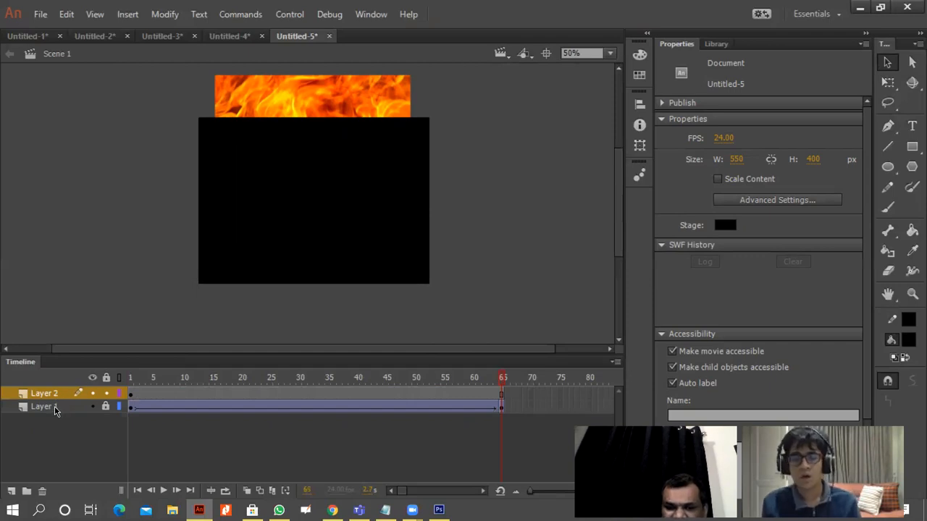
# Add the static text "FIRE EFFECT" in blue on Layer 2 over the black rectangle
pyautogui.click(911, 127)
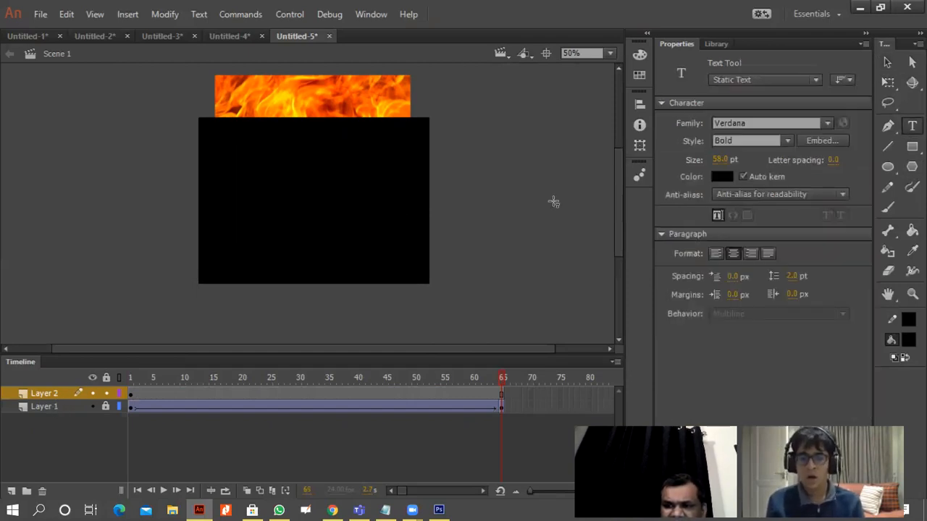
pyautogui.click(909, 340)
pyautogui.click(727, 242)
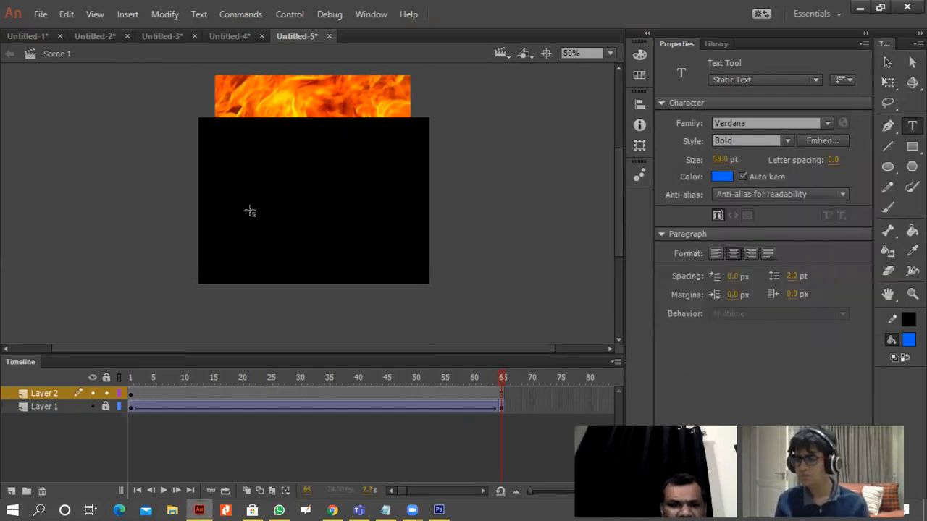
pyautogui.click(242, 184)
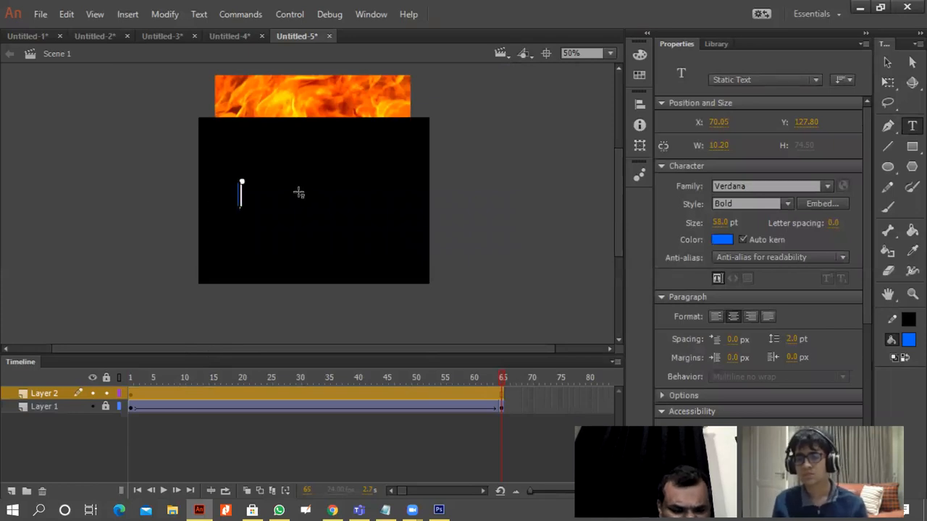
pyautogui.write('FIRE')
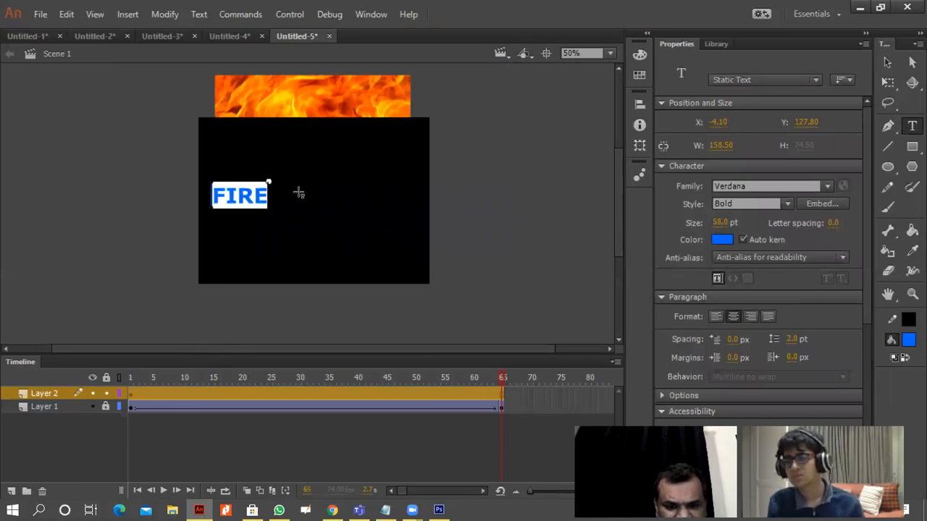
pyautogui.write(' EFFECT')
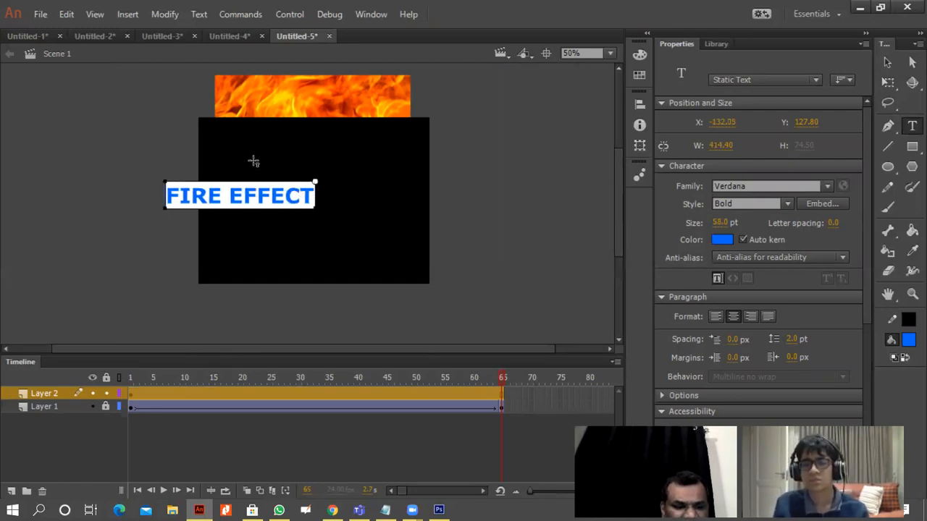
# Set the FIRE EFFECT text to the Showcard Gothic font at 96 pt
pyautogui.hotkey('ctrl', 'a')
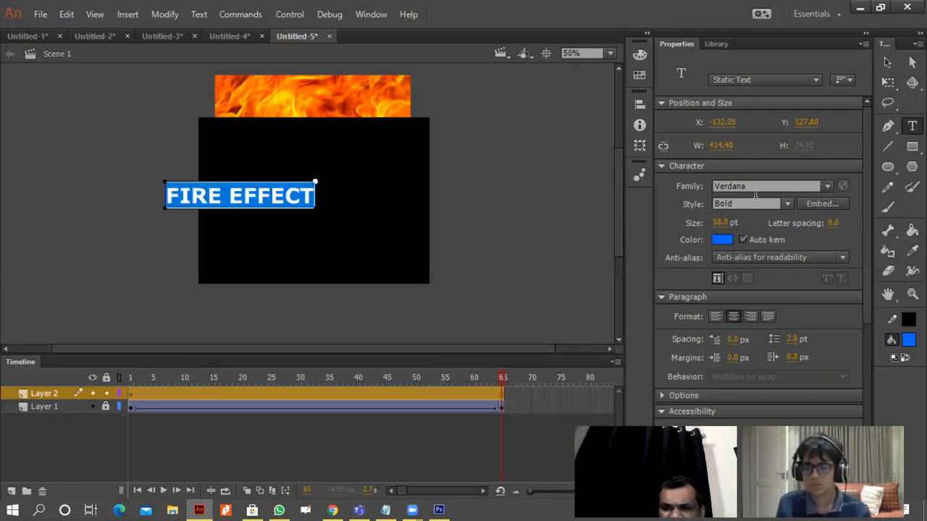
pyautogui.click(828, 187)
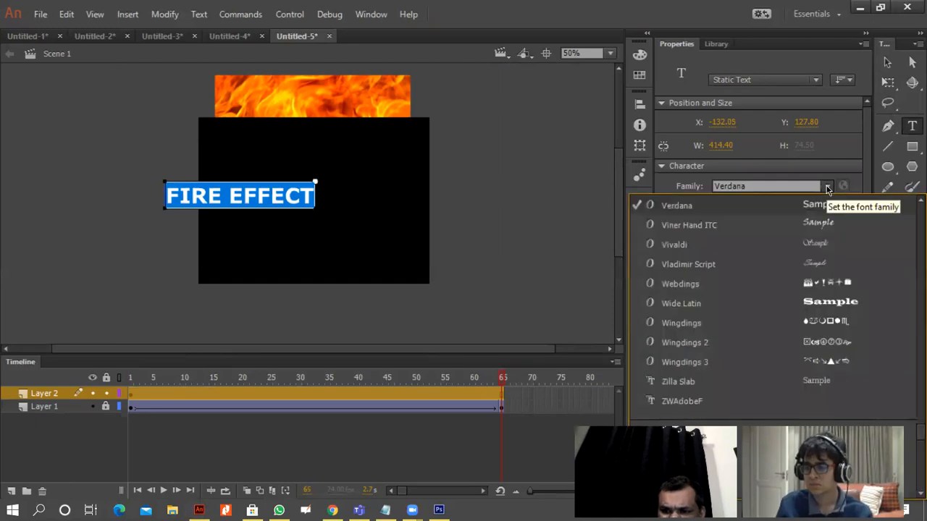
pyautogui.scroll(6, 788, 371)
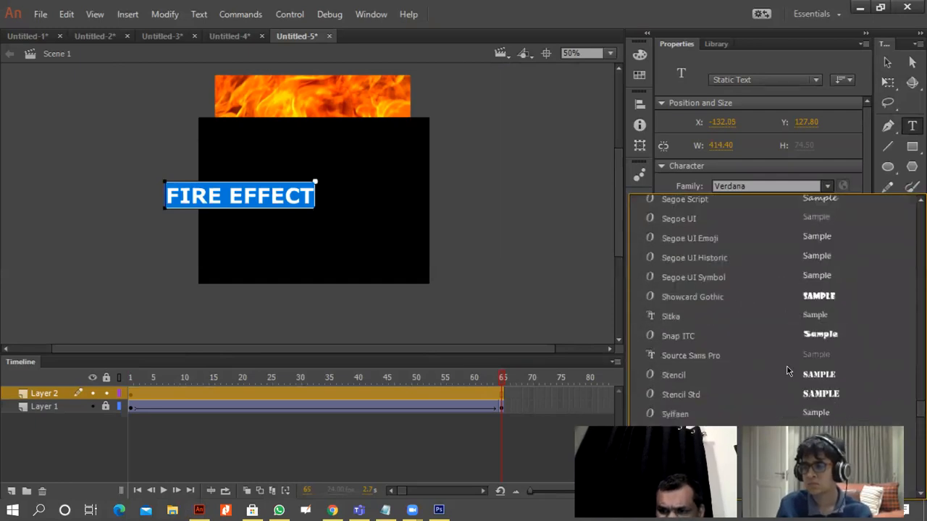
pyautogui.click(793, 296)
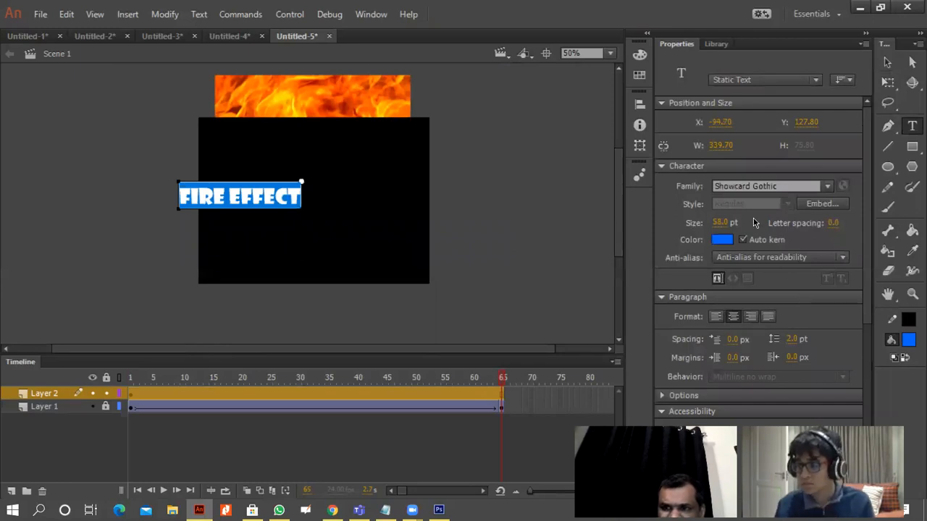
pyautogui.moveTo(726, 223); pyautogui.dragTo(741, 202)
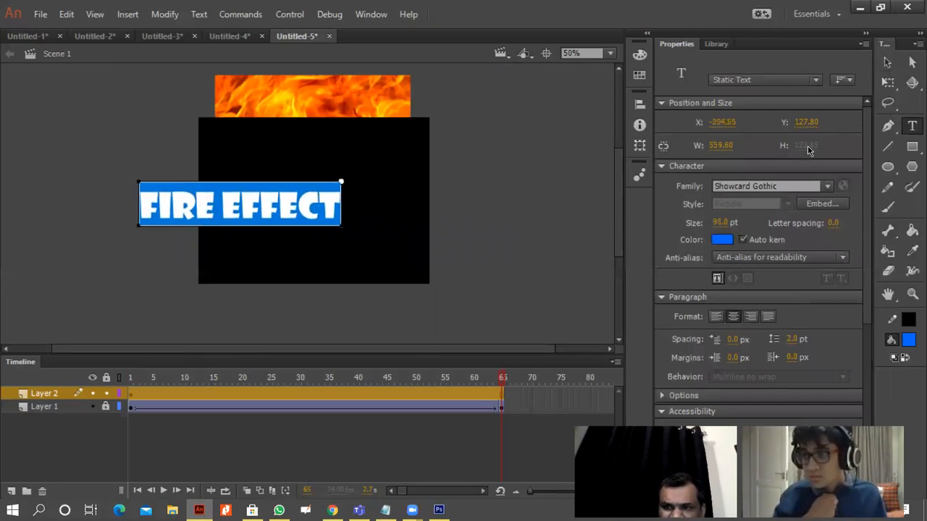
# Move the FIRE EFFECT text to about X -10, Y 38, within the upper half of the black rectangle, and leave it selected
pyautogui.click(888, 63)
pyautogui.moveTo(316, 211); pyautogui.dragTo(395, 178)
pyautogui.click(410, 227)
pyautogui.click(399, 229)
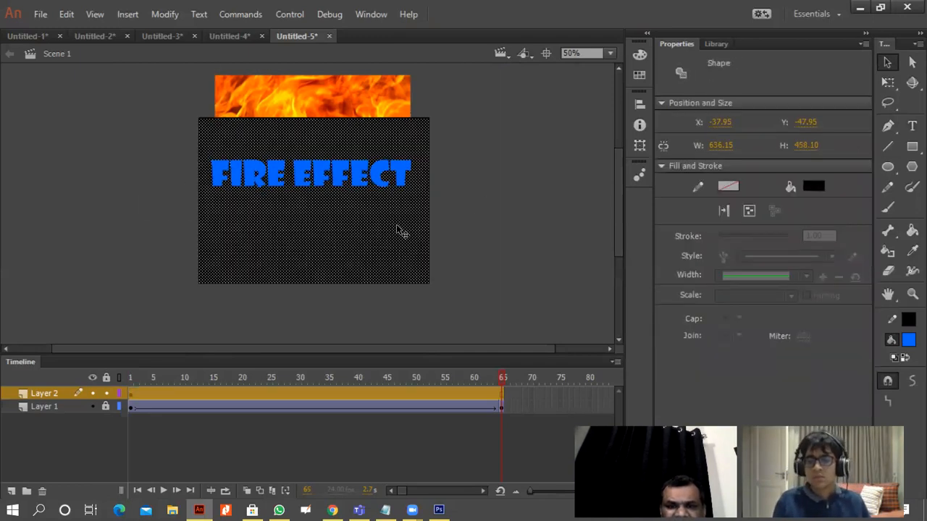
pyautogui.click(376, 180)
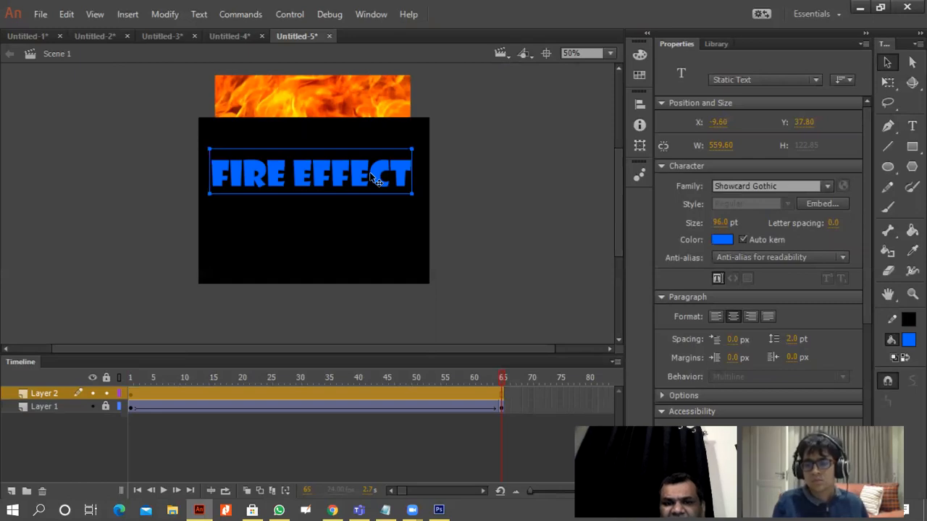
# Break the FIRE EFFECT text apart twice to turn its letters into plain shapes merged with the black rectangle
pyautogui.hotkey('ctrl', 'b')
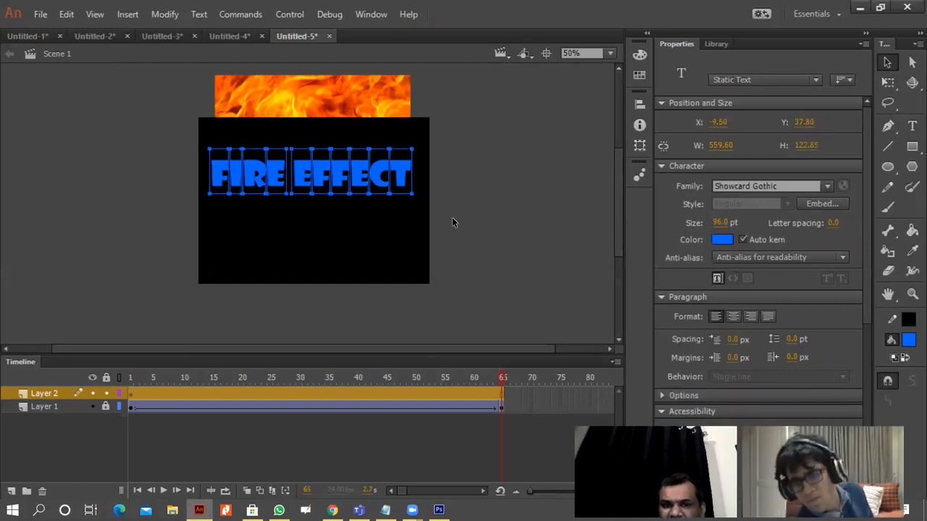
pyautogui.hotkey('ctrl', 'b')
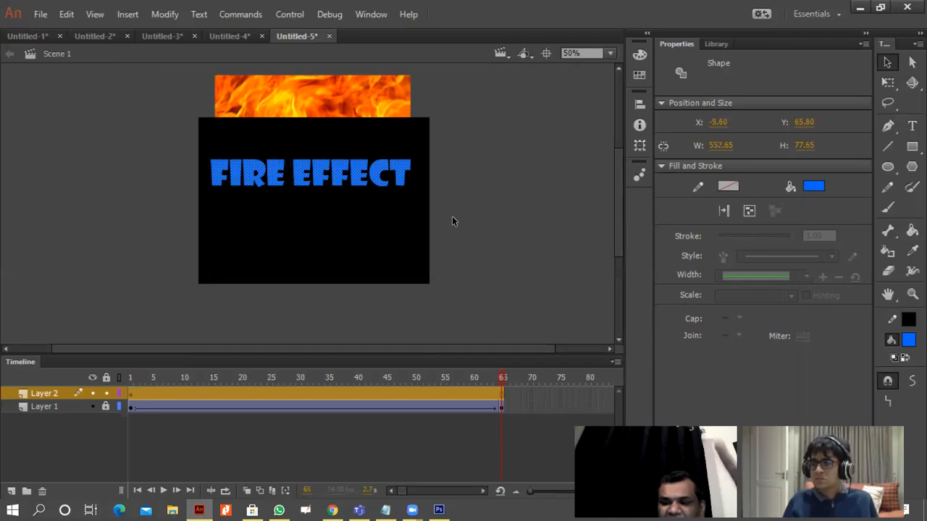
pyautogui.click(452, 221)
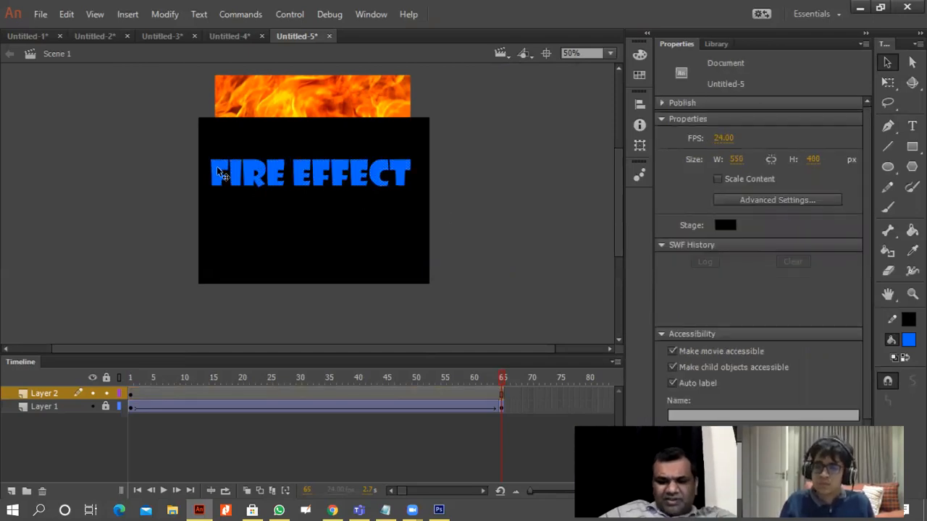
# Cut the FIRE EFFECT text out of the black rectangle by deleting every blue letter shape, and preview the movie
pyautogui.hotkey('ctrl', '1')
pyautogui.click(110, 139)
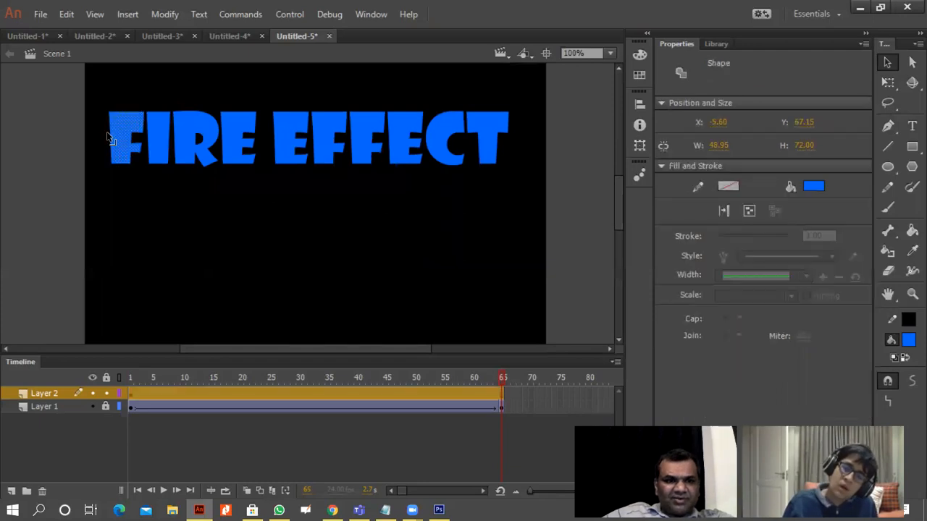
pyautogui.press('Delete')
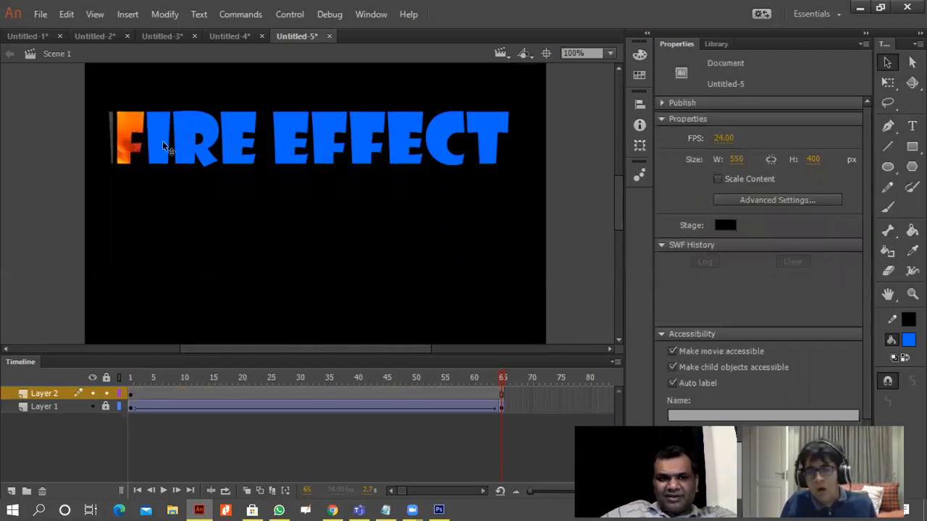
pyautogui.click(162, 141)
pyautogui.press('Delete')
pyautogui.click(199, 149)
pyautogui.press('Delete')
pyautogui.click(230, 149)
pyautogui.press('Delete')
pyautogui.click(286, 161)
pyautogui.press('Delete')
pyautogui.click(330, 156)
pyautogui.press('Delete')
pyautogui.click(365, 156)
pyautogui.press('Delete')
pyautogui.click(404, 162)
pyautogui.press('Delete')
pyautogui.click(452, 162)
pyautogui.press('Delete')
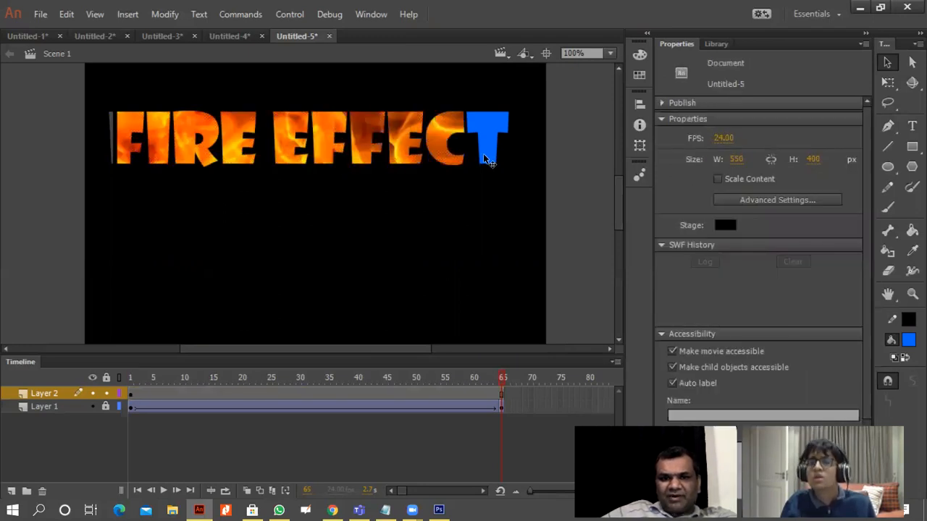
pyautogui.click(486, 159)
pyautogui.press('Delete')
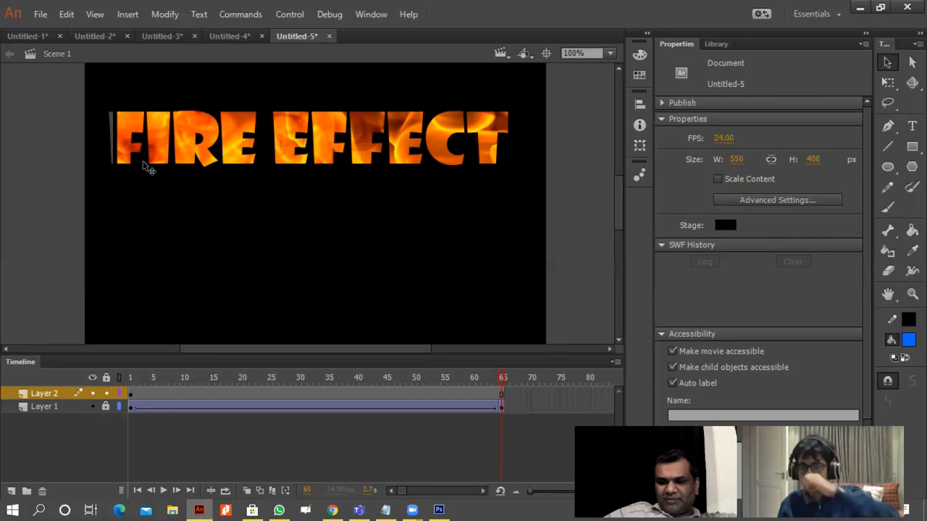
pyautogui.hotkey('ctrl', 'Return')
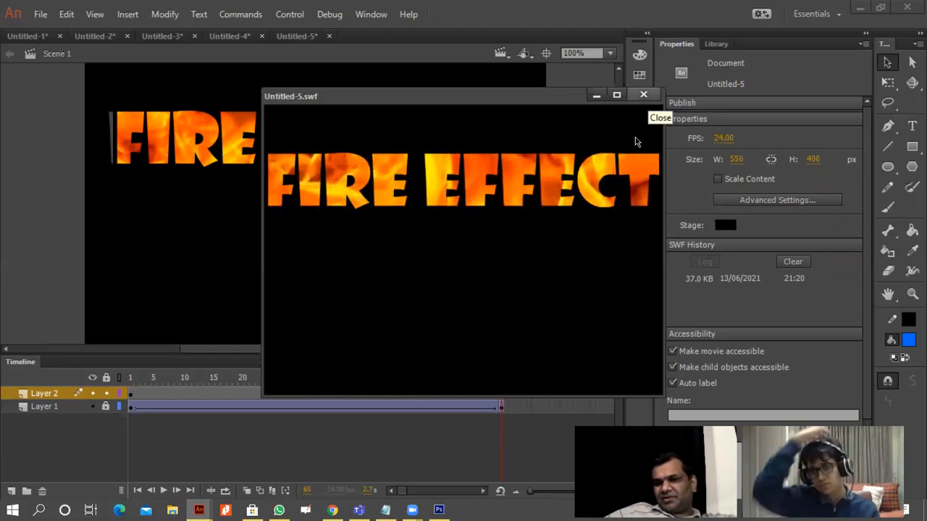
pyautogui.click(643, 94)
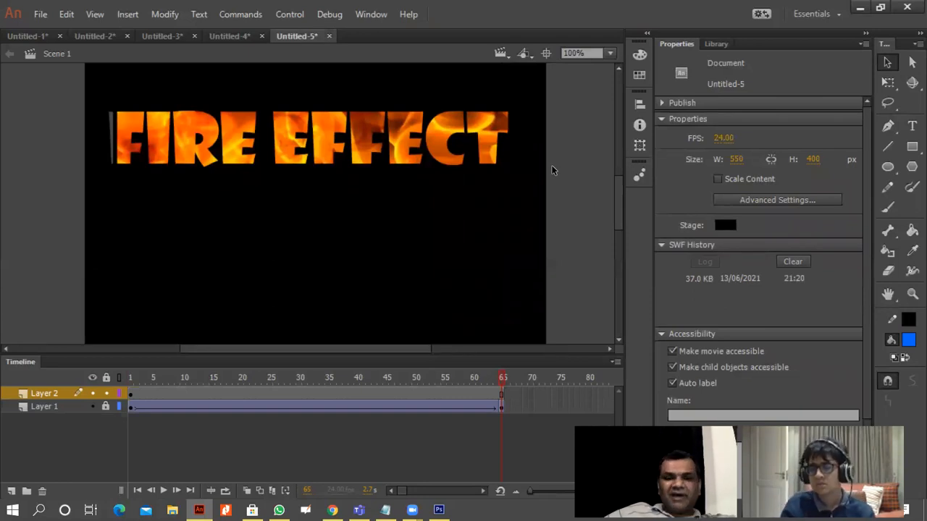
# Draw a blue circle with a black outline, about 96 px in diameter, on Layer 2 outside the stage
pyautogui.click(896, 168)
pyautogui.moveTo(304, 356); pyautogui.dragTo(216, 354)
pyautogui.moveTo(76, 158); pyautogui.dragTo(145, 234)
pyautogui.click(888, 63)
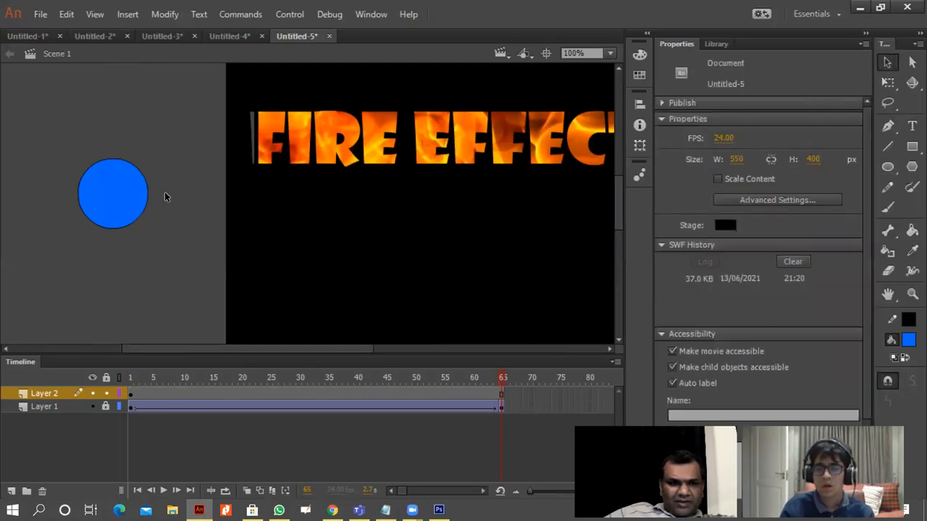
# Cut a round hole in the black rectangle below the text by moving the circle's fill to about X 160, Y 194 and deleting it
pyautogui.click(113, 204)
pyautogui.moveTo(112, 199); pyautogui.dragTo(404, 241)
pyautogui.click(195, 256)
pyautogui.click(401, 247)
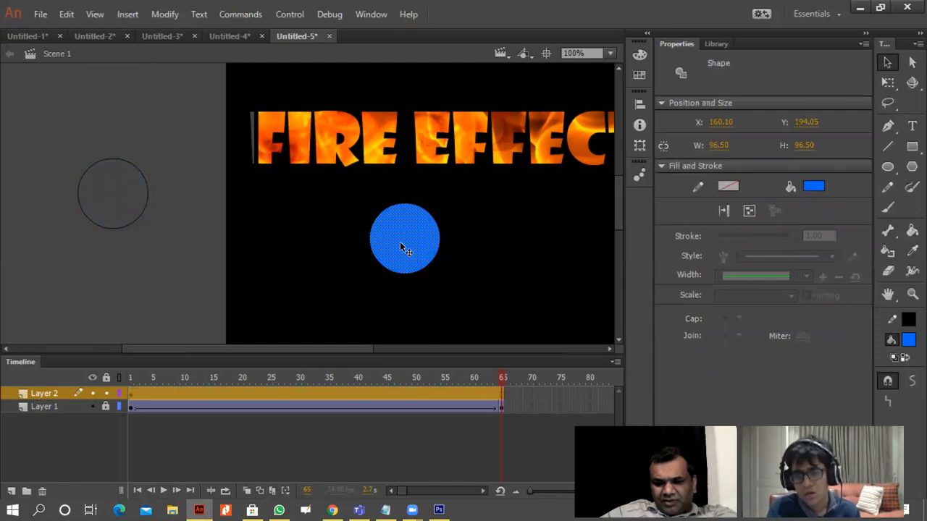
pyautogui.click(384, 263)
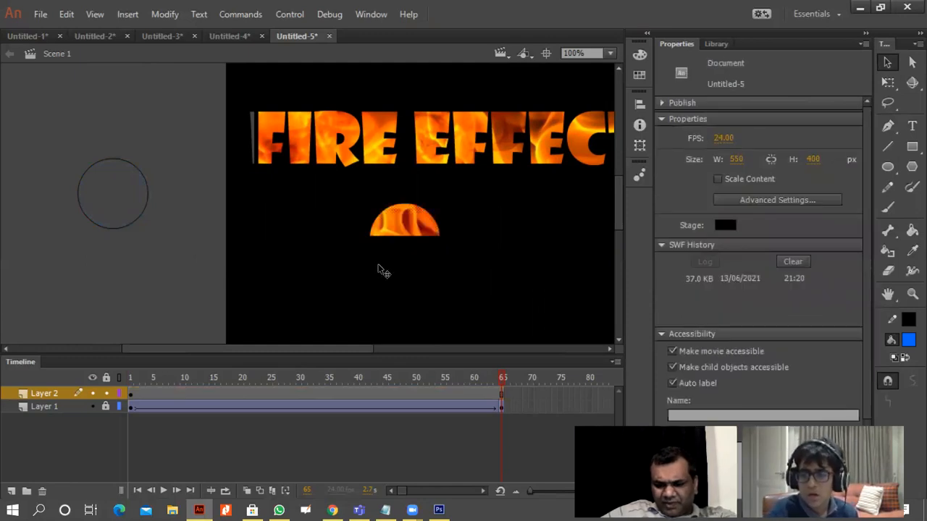
# Preview the movie and delete the leftover circle outline outside the stage
pyautogui.hotkey('ctrl', 'Return')
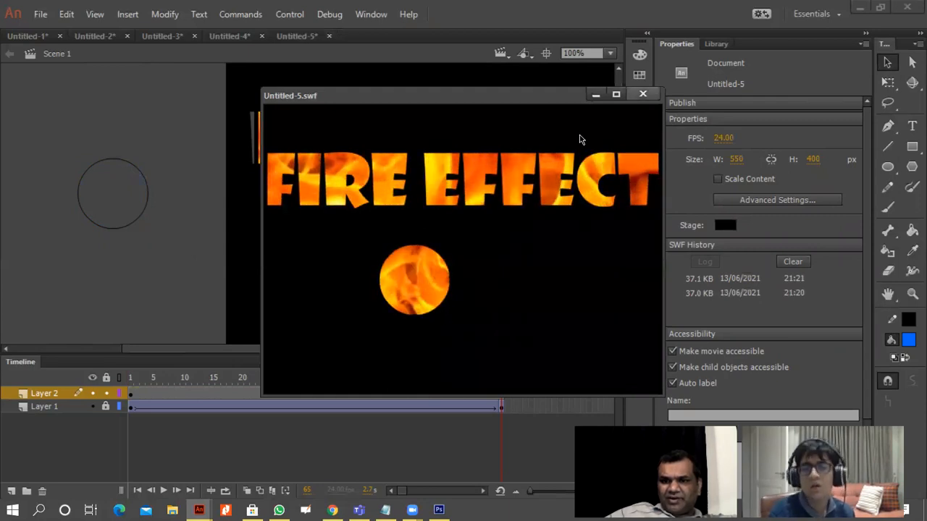
pyautogui.hotkey('ctrl', 'w')
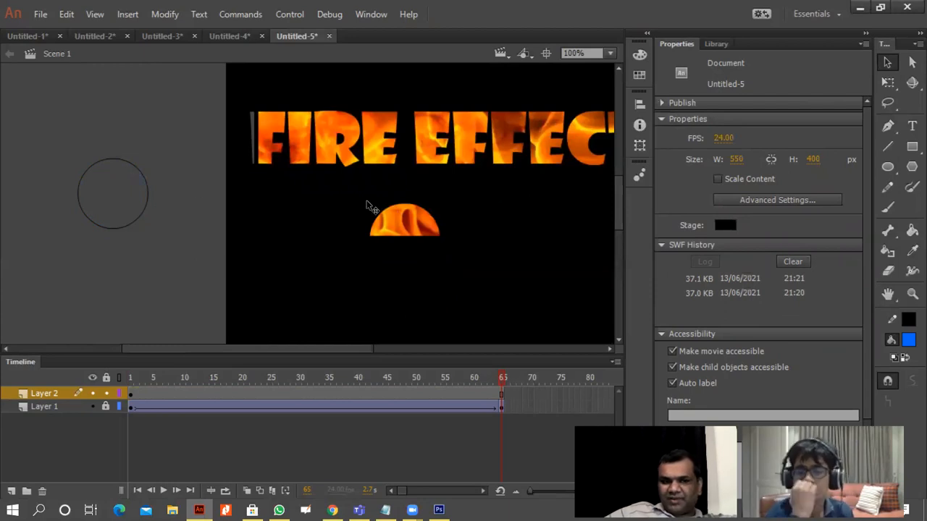
pyautogui.moveTo(59, 119); pyautogui.dragTo(157, 230)
pyautogui.press('Delete')
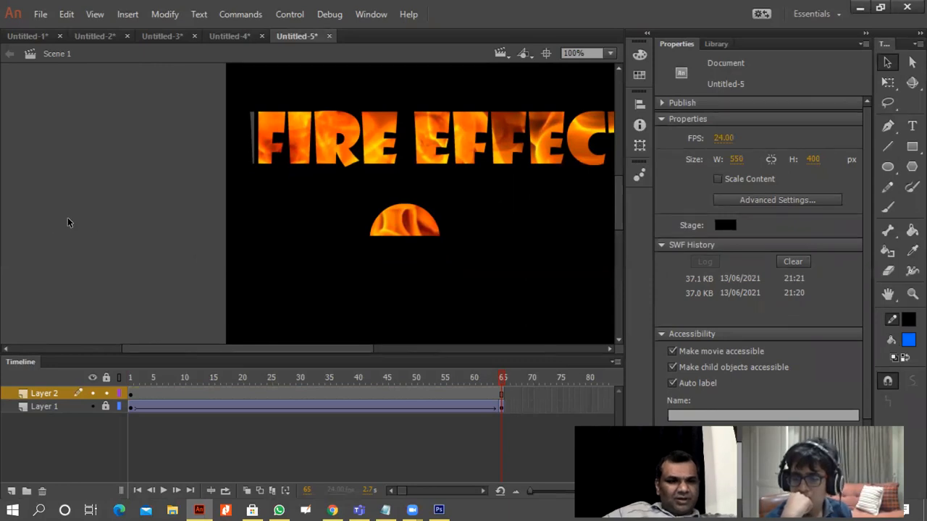
# Create a new blank document
pyautogui.click(40, 14)
pyautogui.click(50, 31)
pyautogui.click(576, 392)
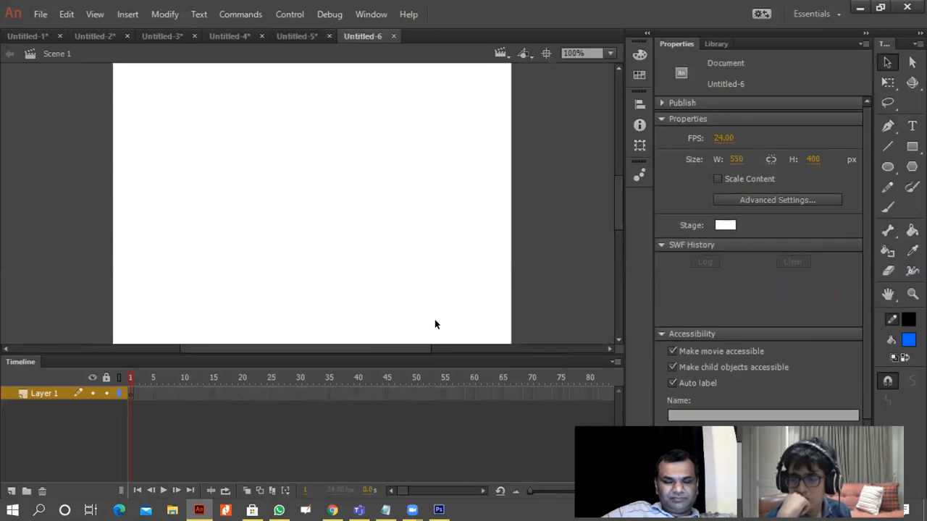
# Add the static text "K" in blue 96 pt Showcard Gothic at about X 83, Y 97 on frame 1
pyautogui.click(911, 127)
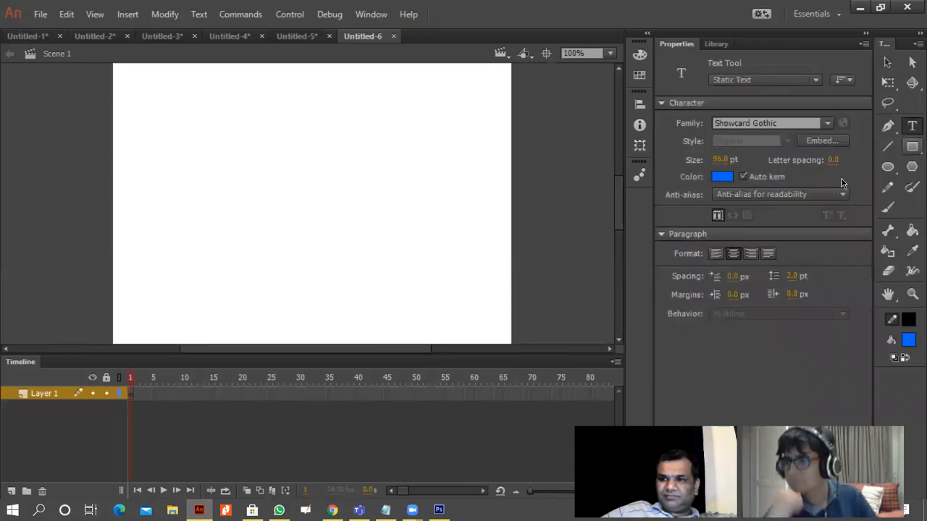
pyautogui.click(911, 167)
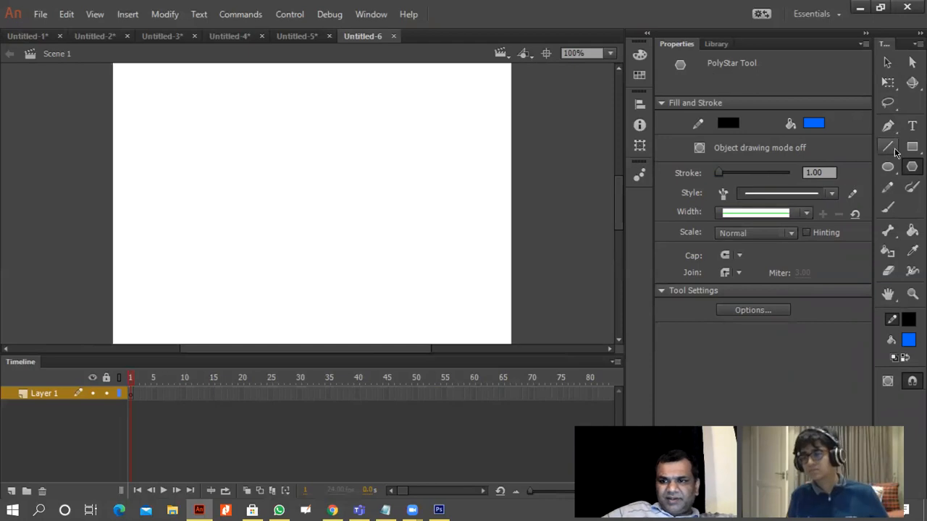
pyautogui.click(911, 127)
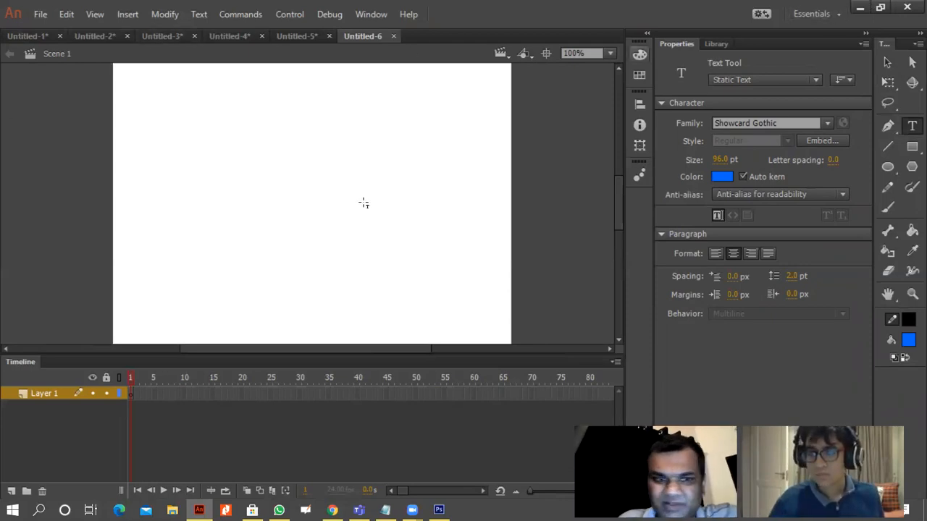
pyautogui.click(196, 207)
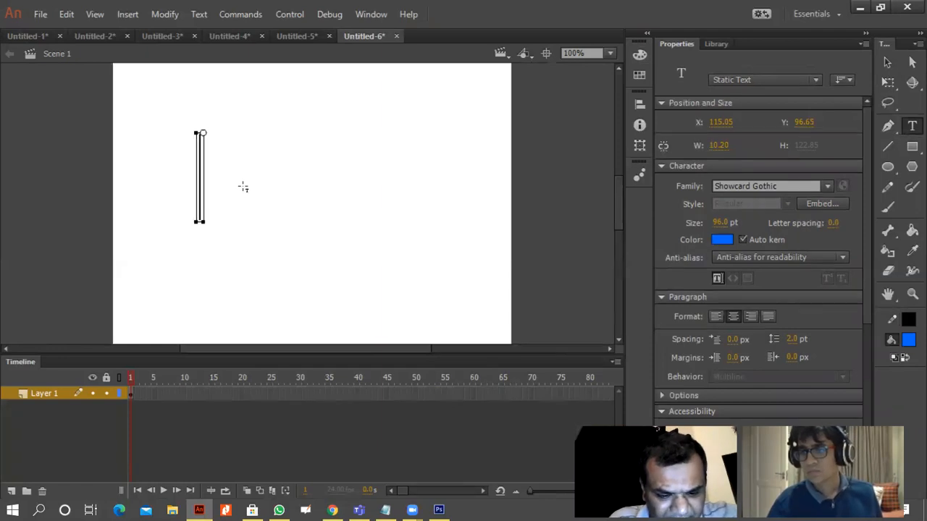
pyautogui.write('K')
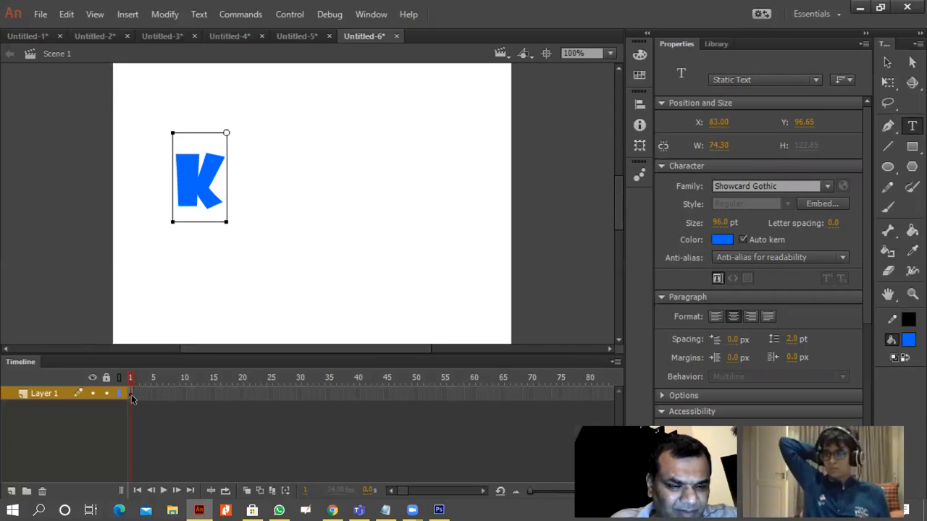
pyautogui.click(132, 15)
pyautogui.moveTo(156, 16)
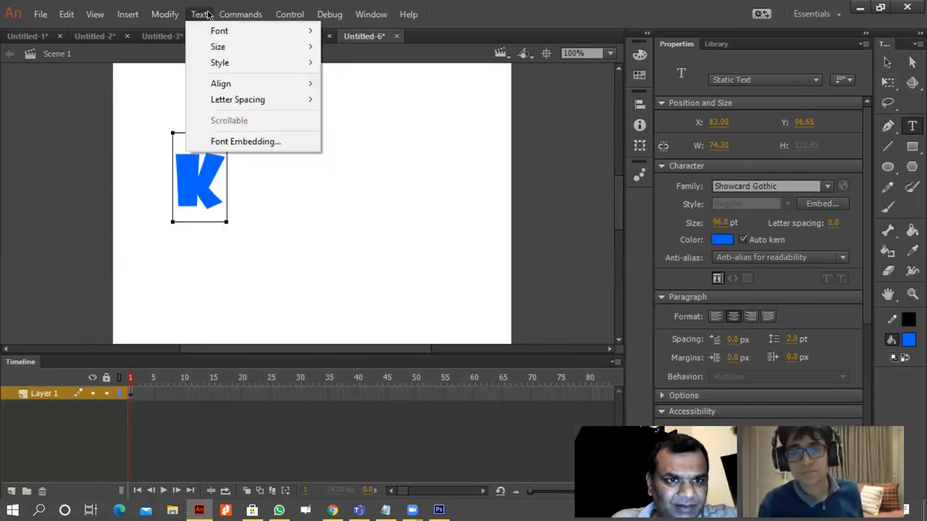
pyautogui.moveTo(126, 18)
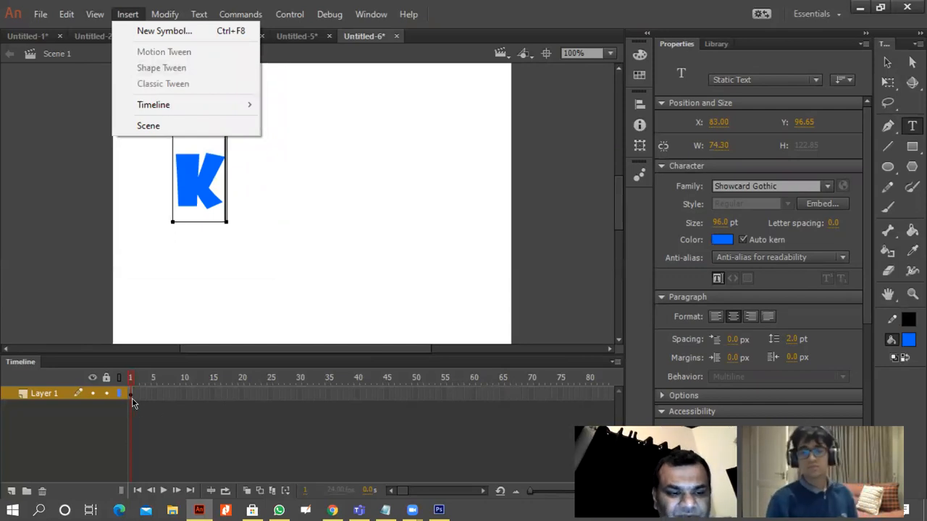
pyautogui.click(131, 395)
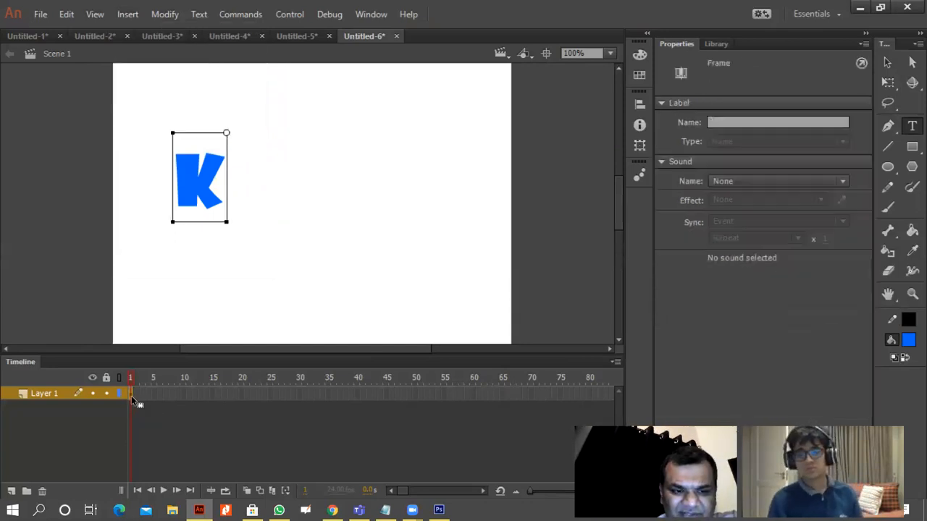
# Insert keyframes at frames 2 and 3 of Layer 1
pyautogui.click(137, 396)
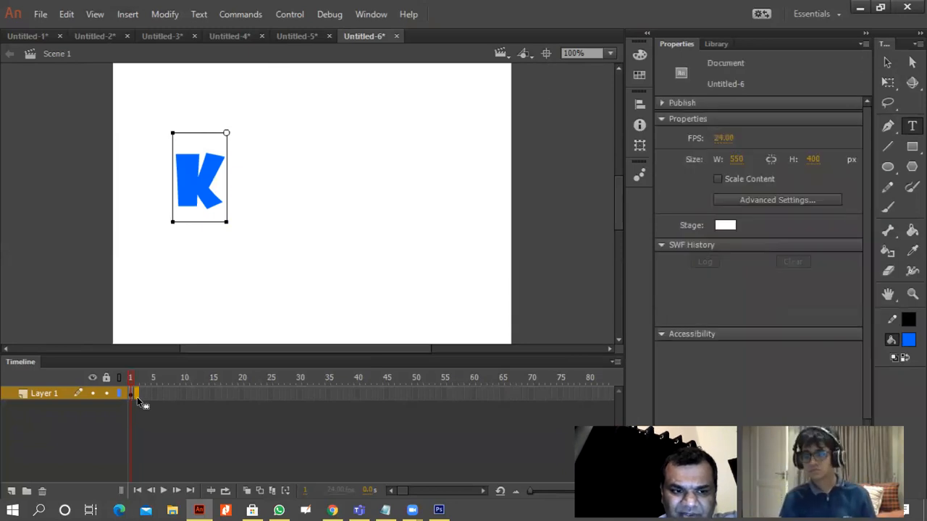
pyautogui.rightClick(137, 396)
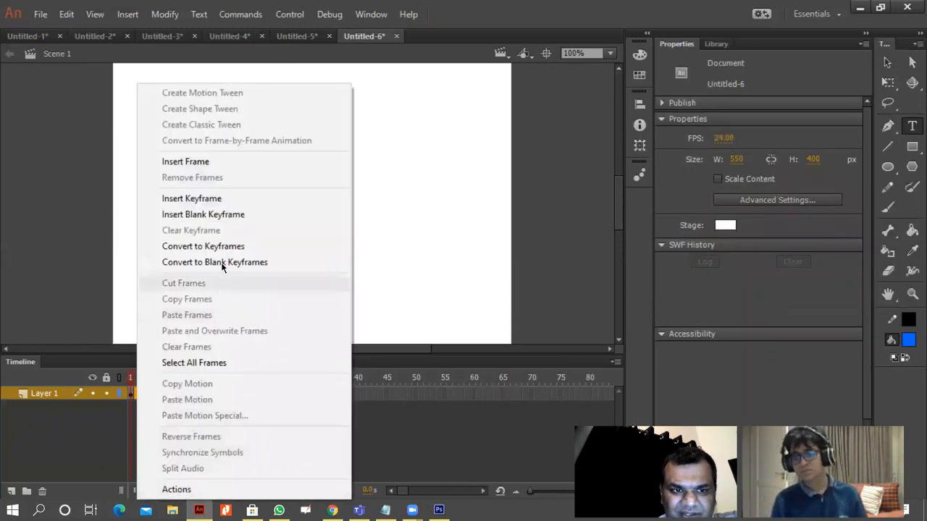
pyautogui.click(226, 201)
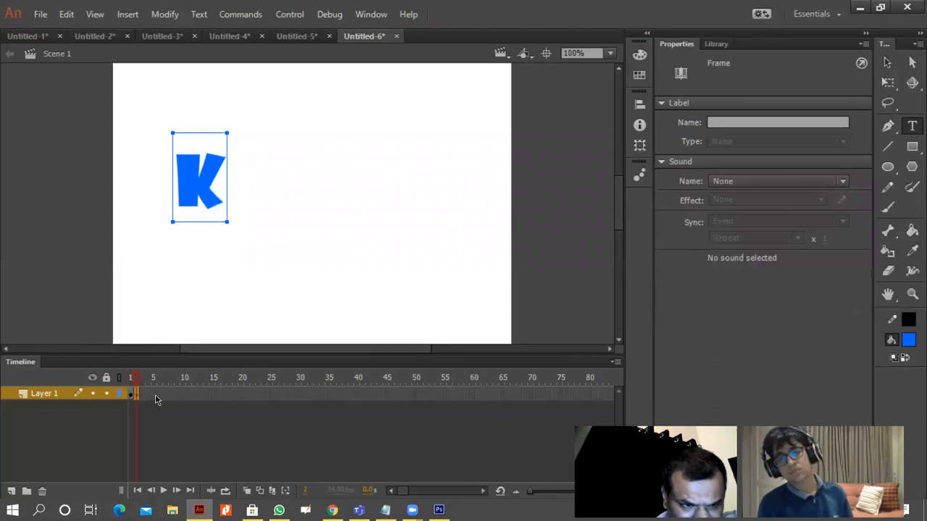
pyautogui.click(141, 397)
pyautogui.rightClick(141, 391)
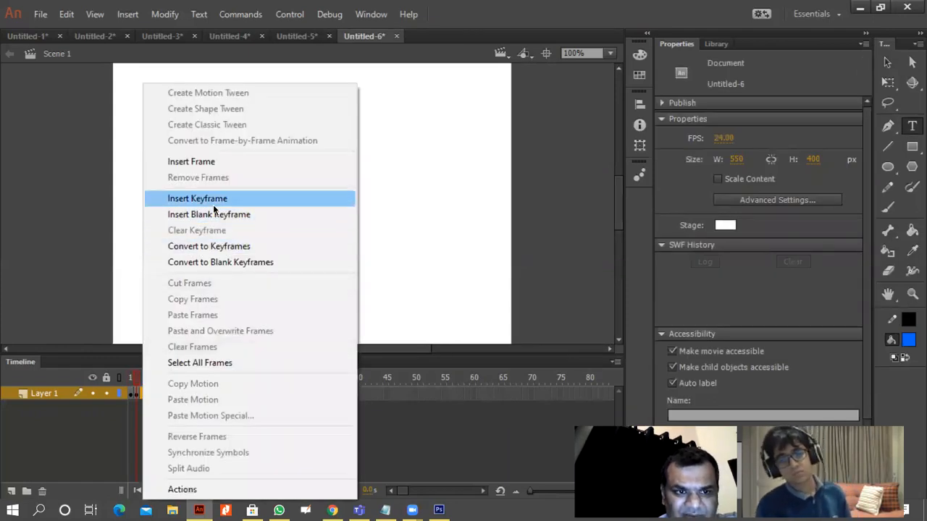
pyautogui.click(213, 200)
# Add the letter E after the K on frame 3 so the text reads "KE"
pyautogui.click(220, 202)
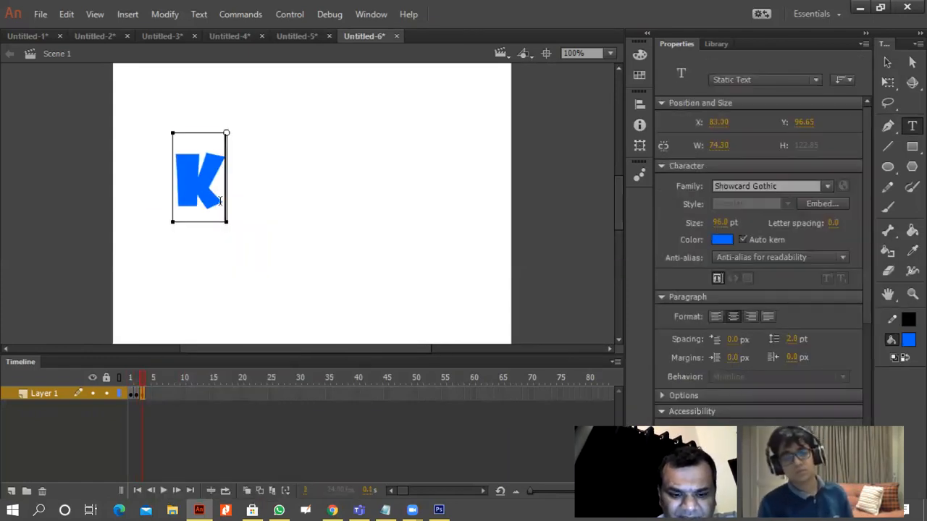
pyautogui.write('E')
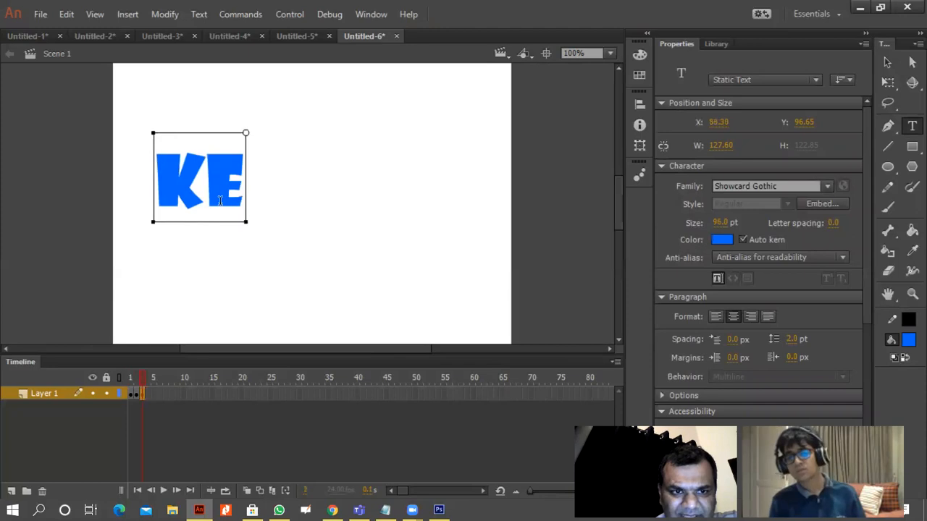
pyautogui.press('BackSpace')
pyautogui.click(147, 395)
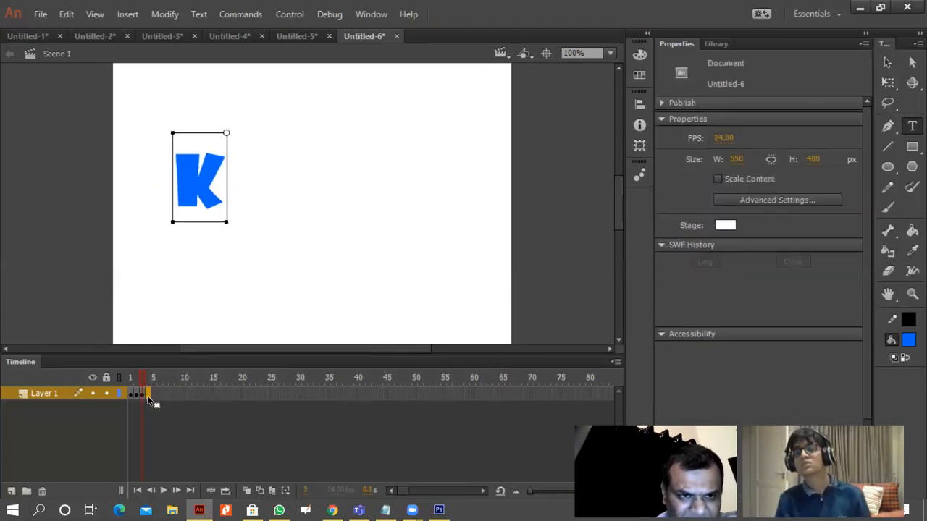
pyautogui.click(219, 207)
pyautogui.write('E')
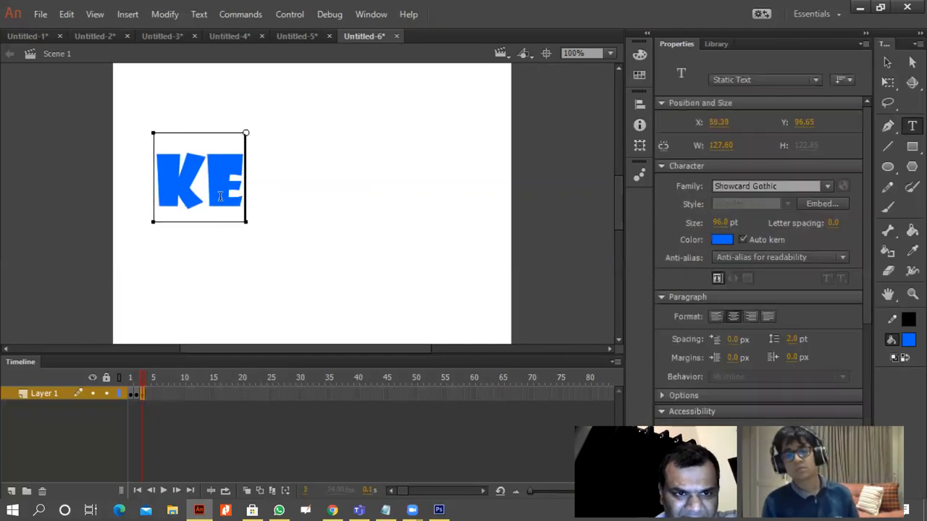
# Insert keyframes at frames 4, 5 and 6 of Layer 1 to hold the KE text
pyautogui.rightClick(147, 395)
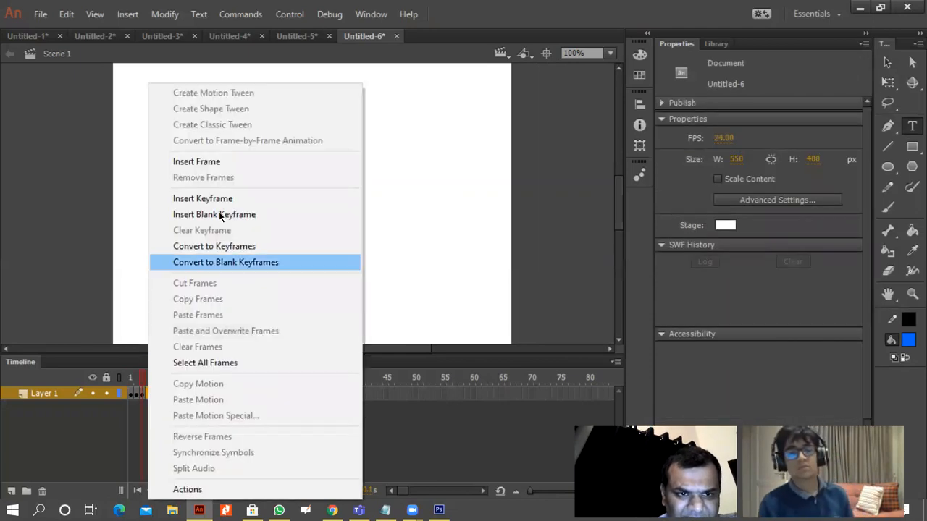
pyautogui.click(221, 198)
pyautogui.rightClick(155, 395)
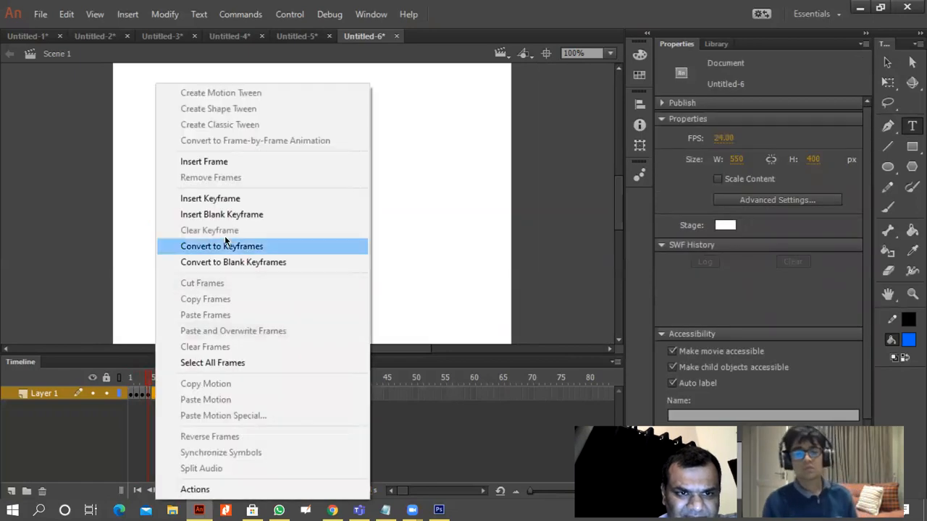
pyautogui.click(210, 198)
pyautogui.rightClick(159, 396)
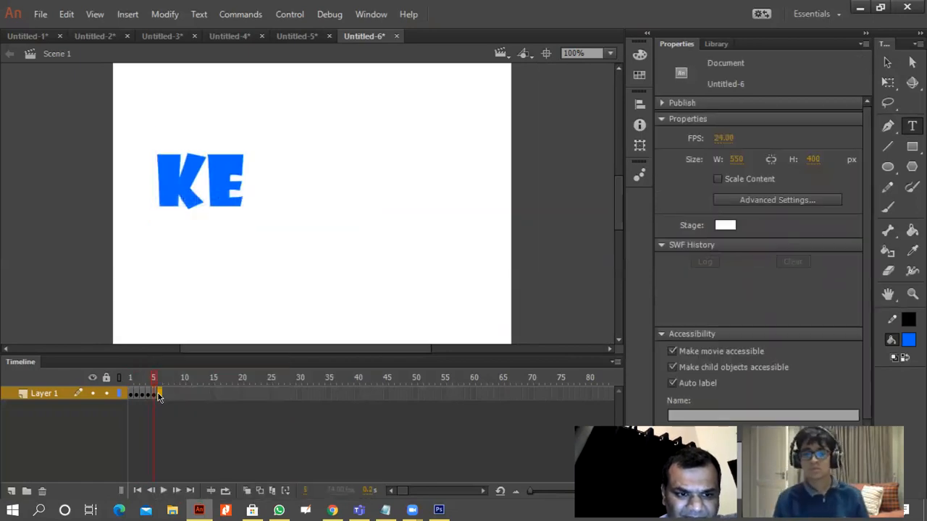
pyautogui.rightClick(160, 396)
pyautogui.click(213, 198)
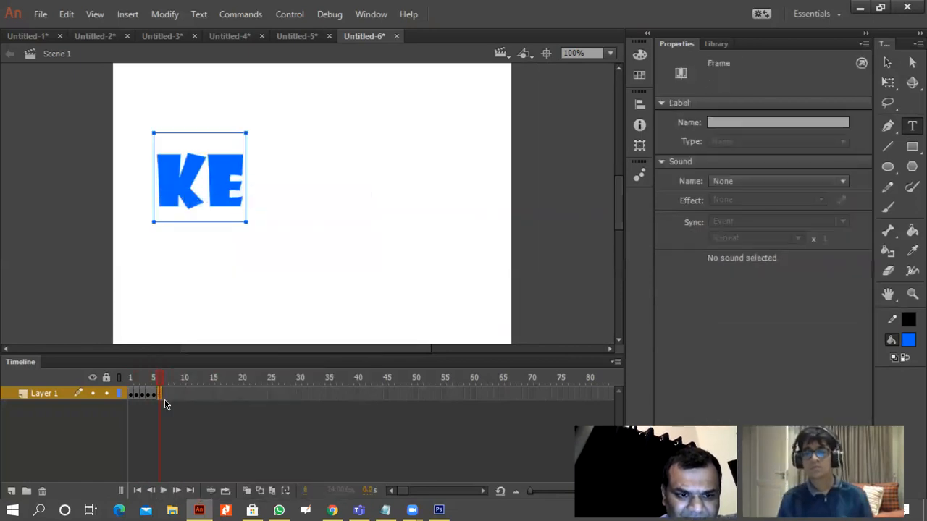
pyautogui.click(165, 393)
pyautogui.rightClick(164, 391)
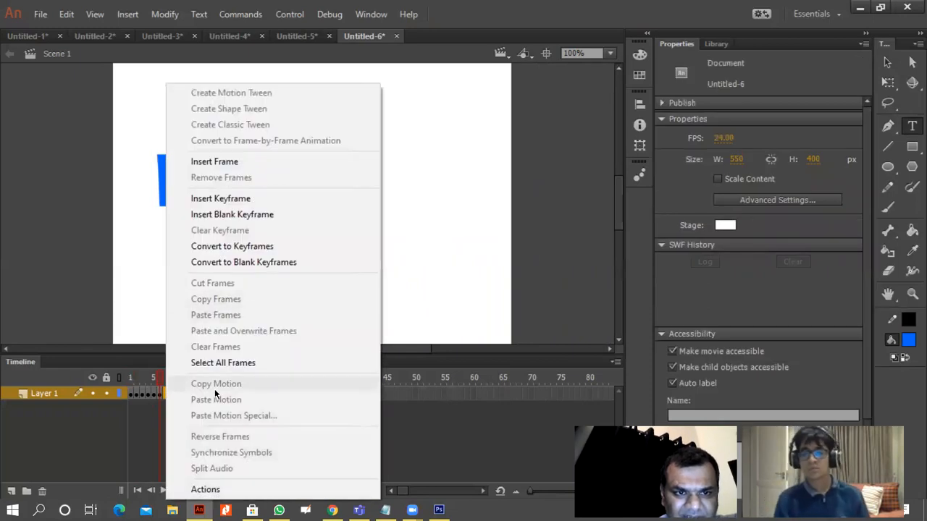
pyautogui.click(248, 214)
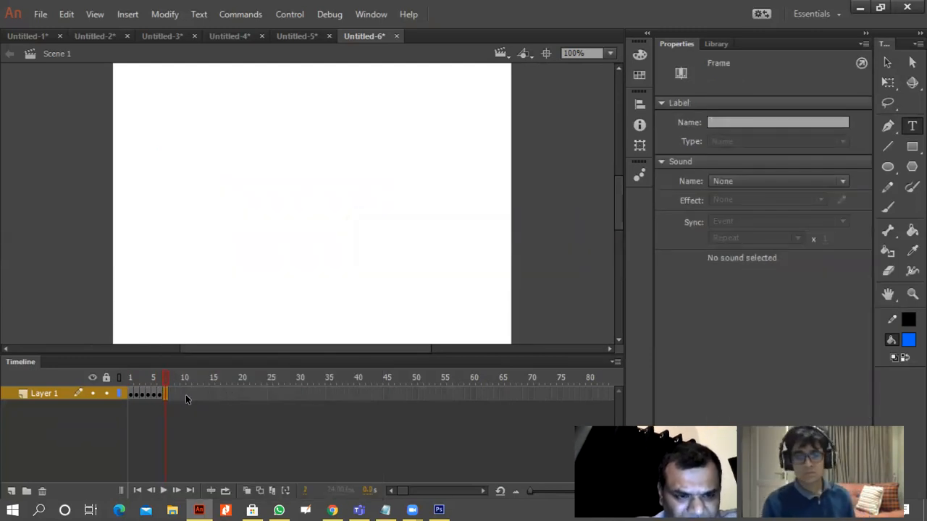
pyautogui.press(',')
# Insert a keyframe at frame 7 and add the letter Y after KE so the text reads "KEY"
pyautogui.click(166, 394)
pyautogui.rightClick(164, 393)
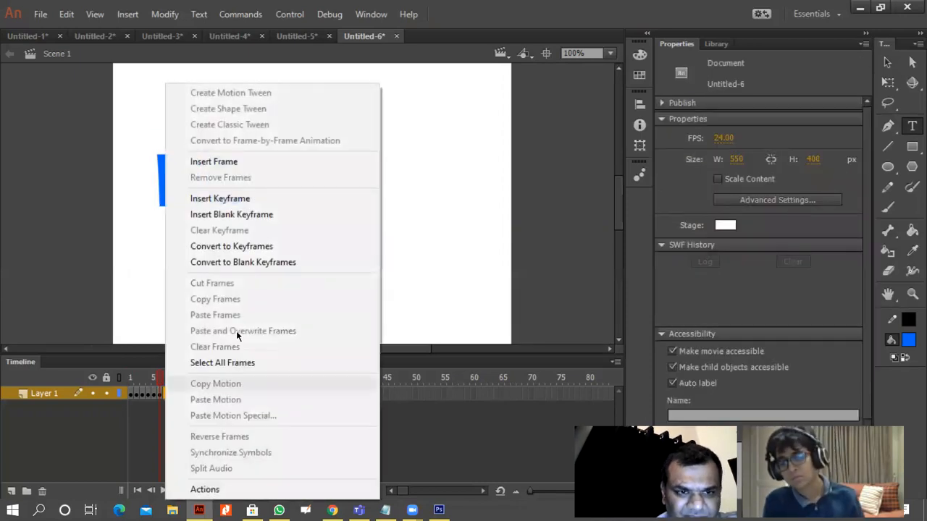
pyautogui.click(230, 199)
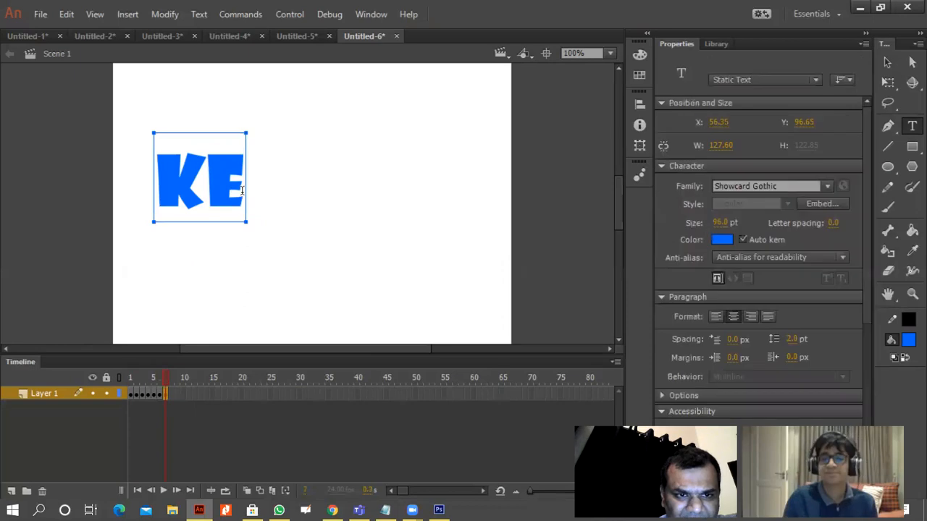
pyautogui.click(242, 190)
pyautogui.write('Y')
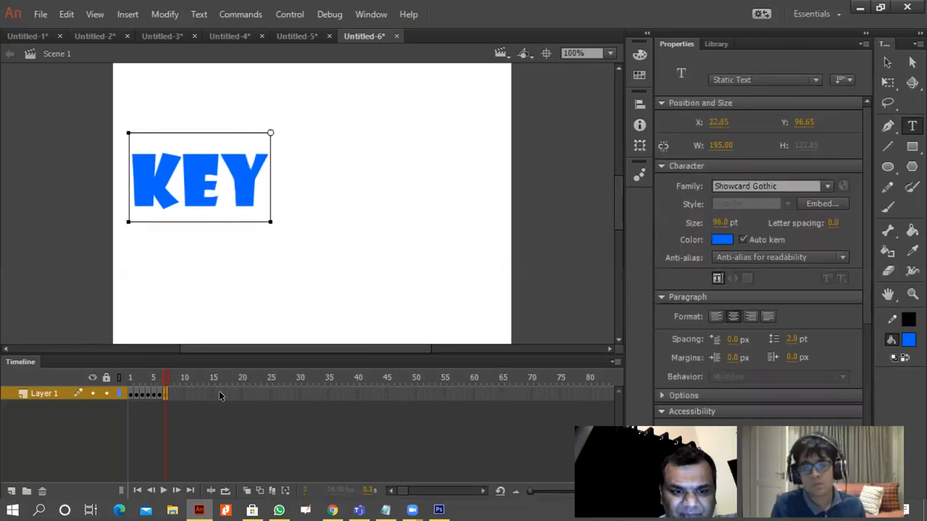
# Insert keyframes at frames 8, 9 and 10 of Layer 1 to hold the KEY text
pyautogui.rightClick(164, 396)
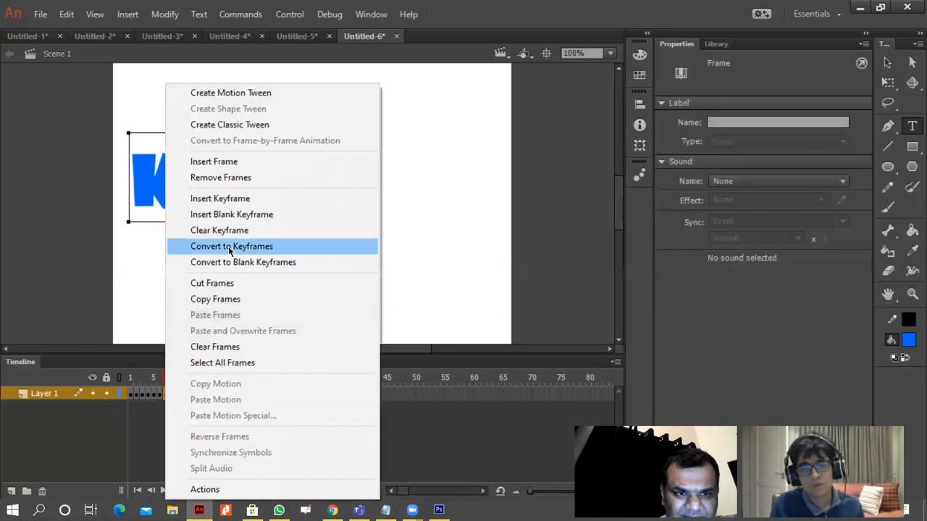
pyautogui.click(239, 199)
pyautogui.rightClick(177, 395)
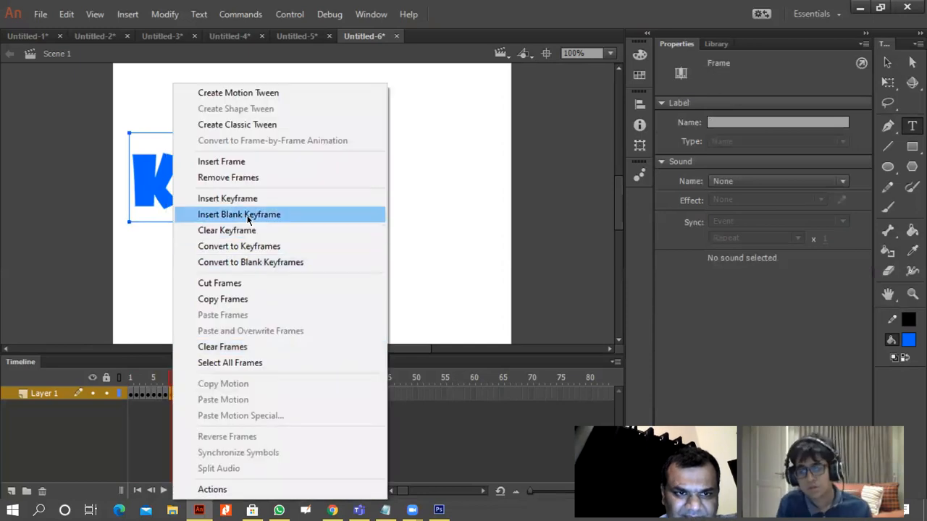
pyautogui.click(253, 198)
pyautogui.rightClick(176, 395)
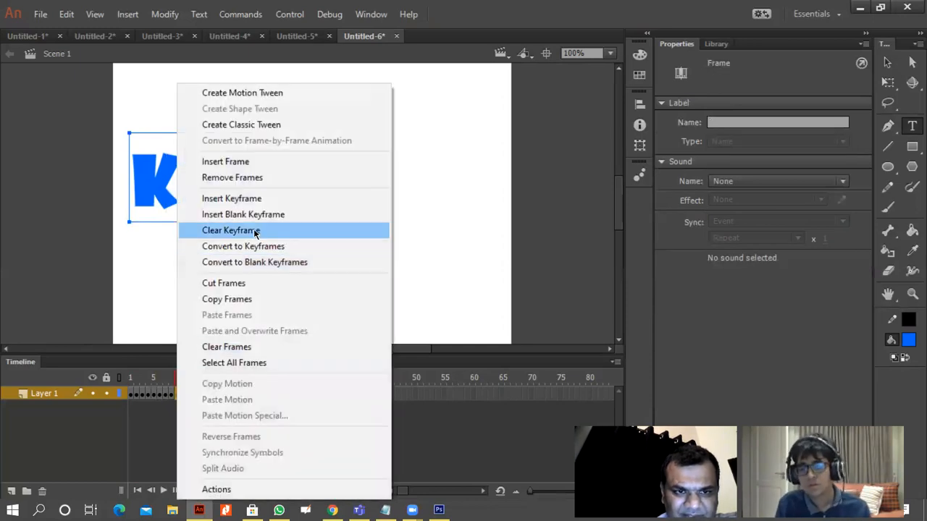
pyautogui.click(257, 198)
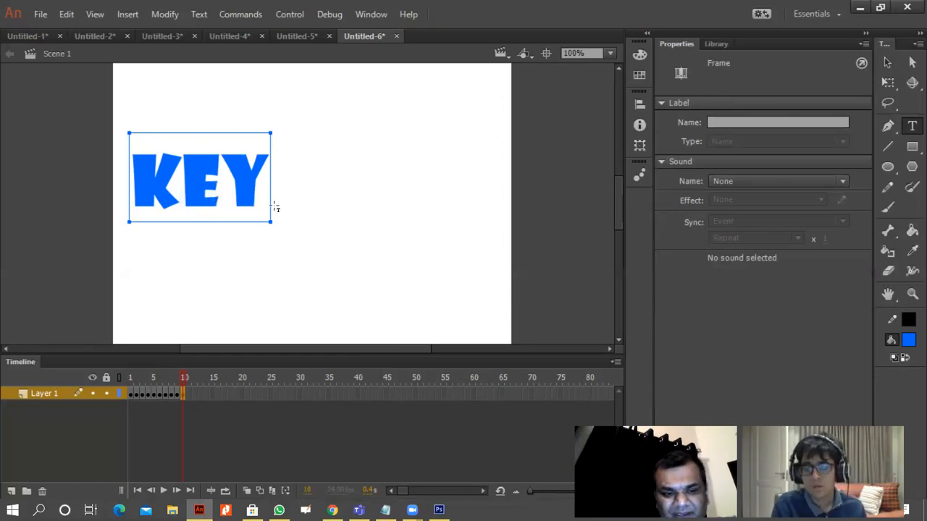
# Play the timeline to preview the letter-by-letter KEY animation
pyautogui.rightClick(181, 395)
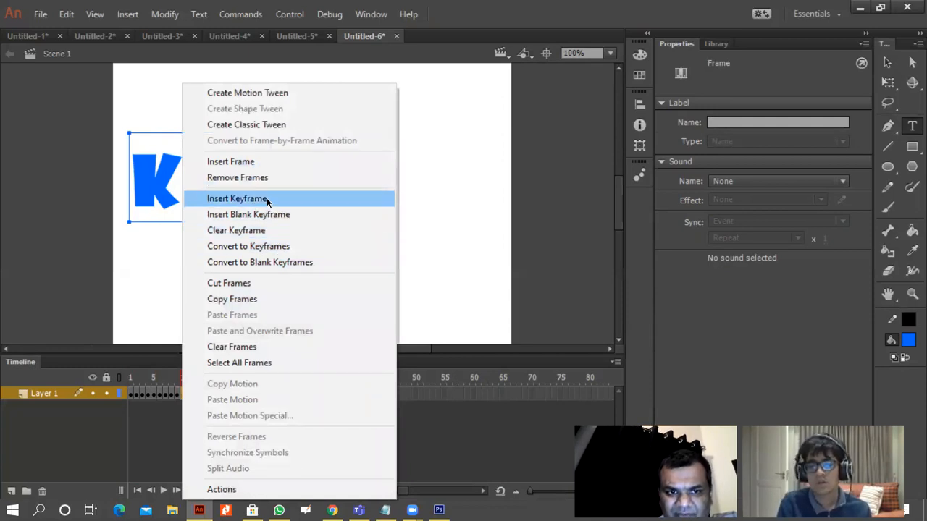
pyautogui.click(144, 269)
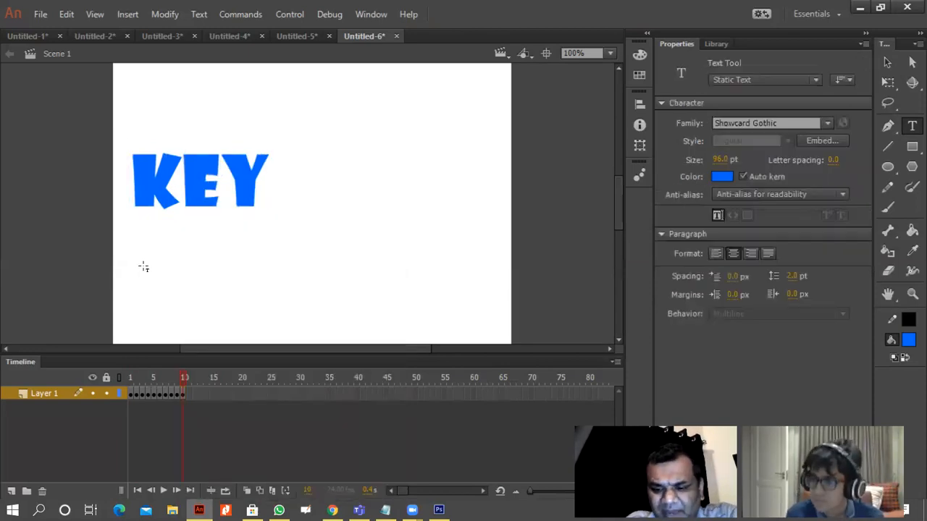
pyautogui.press('Return')
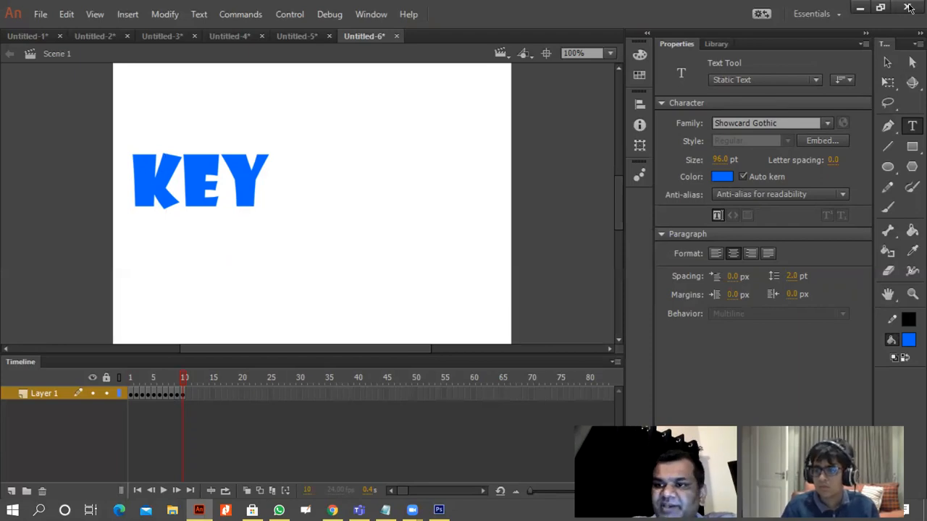
pyautogui.click(911, 62)
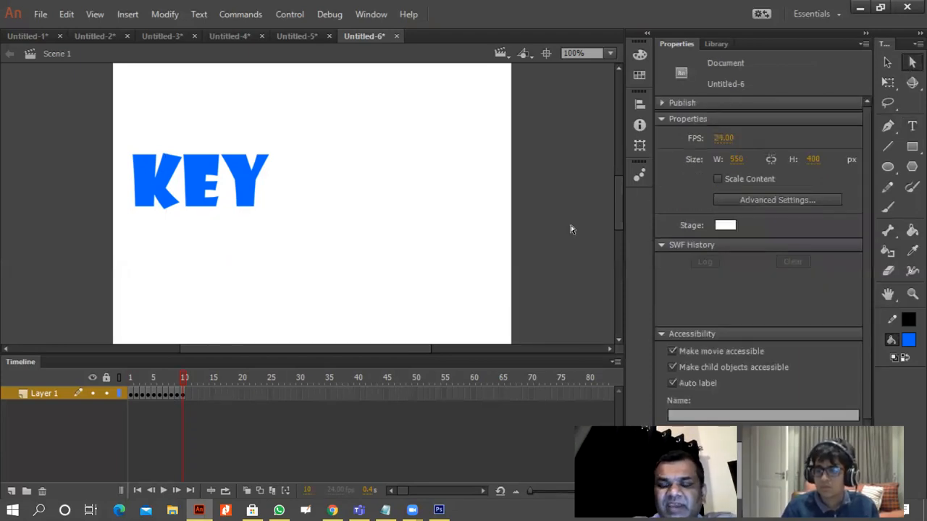